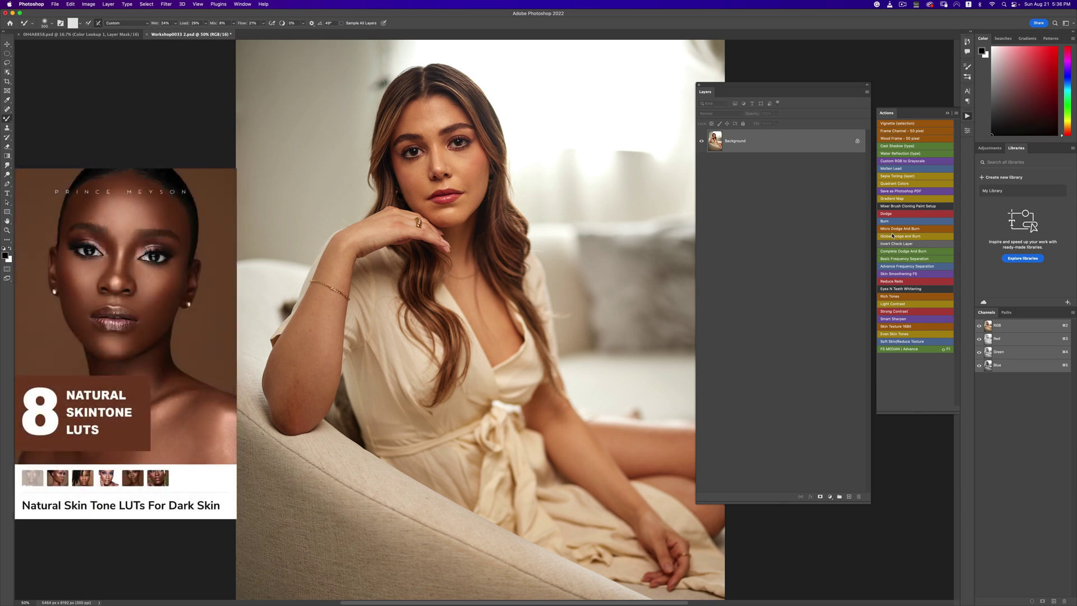
Step: Examine the skin of the face up close for blemishes and uneven texture
key(z)
click(447, 187)
alt+click(446, 187)
click(465, 170)
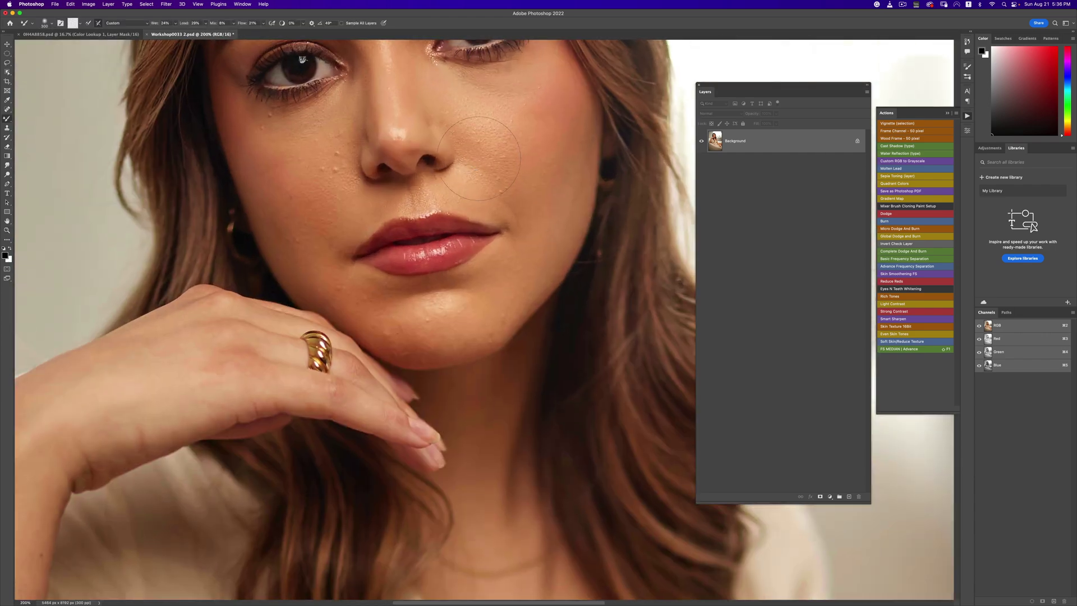
scroll(513, 267, up, 3)
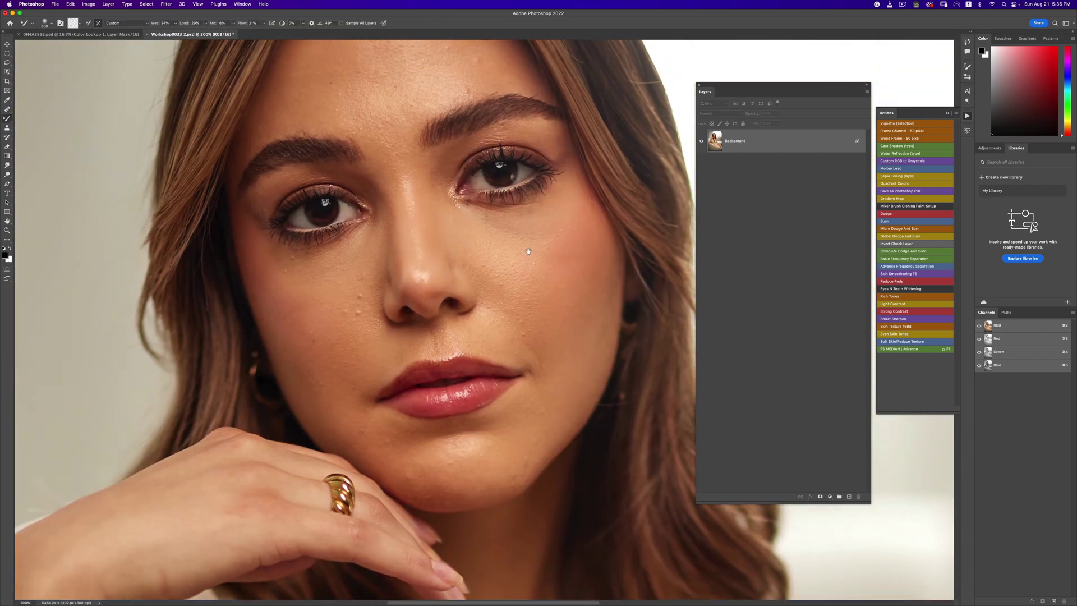
key(super+1)
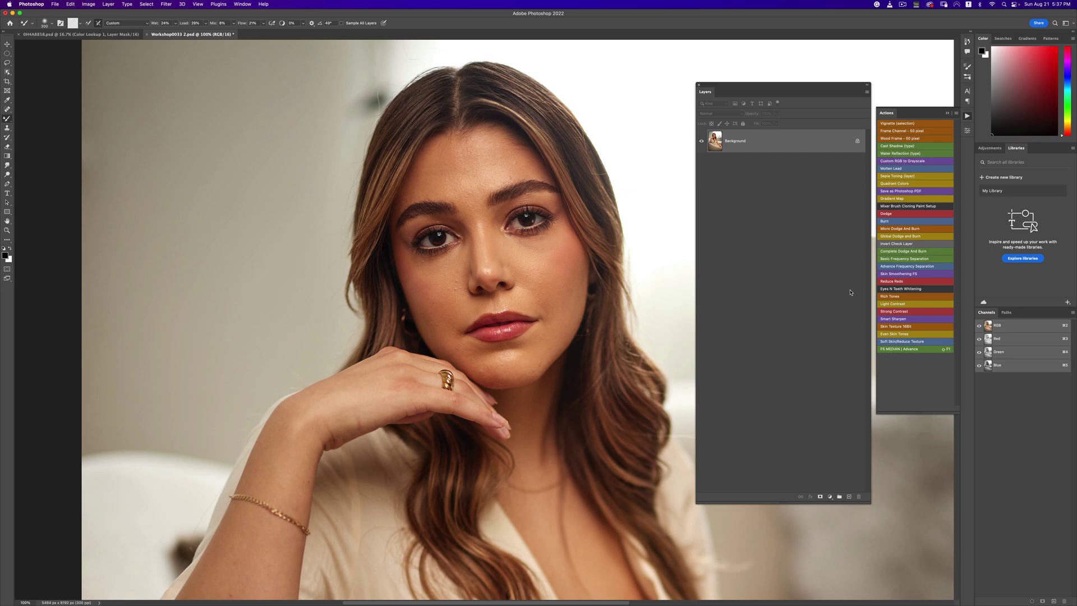
Step: Run the FS MEDIAN | Advance action with a single-digit Median radius and accept its Apply Image settings: Subtract, scale 2, offset 128
key(shift+F1)
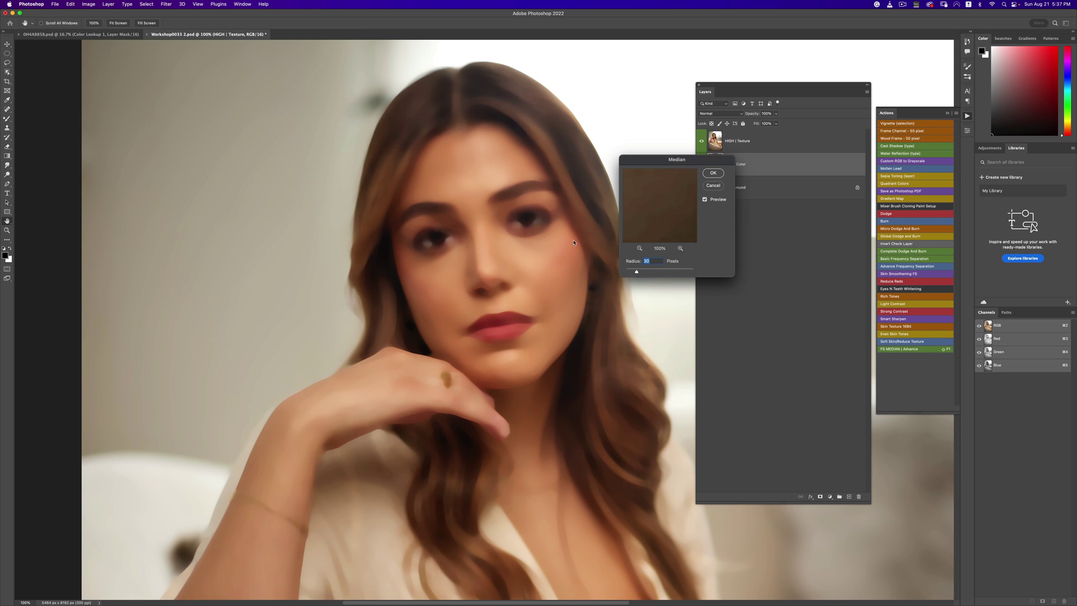
drag(636, 272, 630, 272)
drag(630, 272, 630, 273)
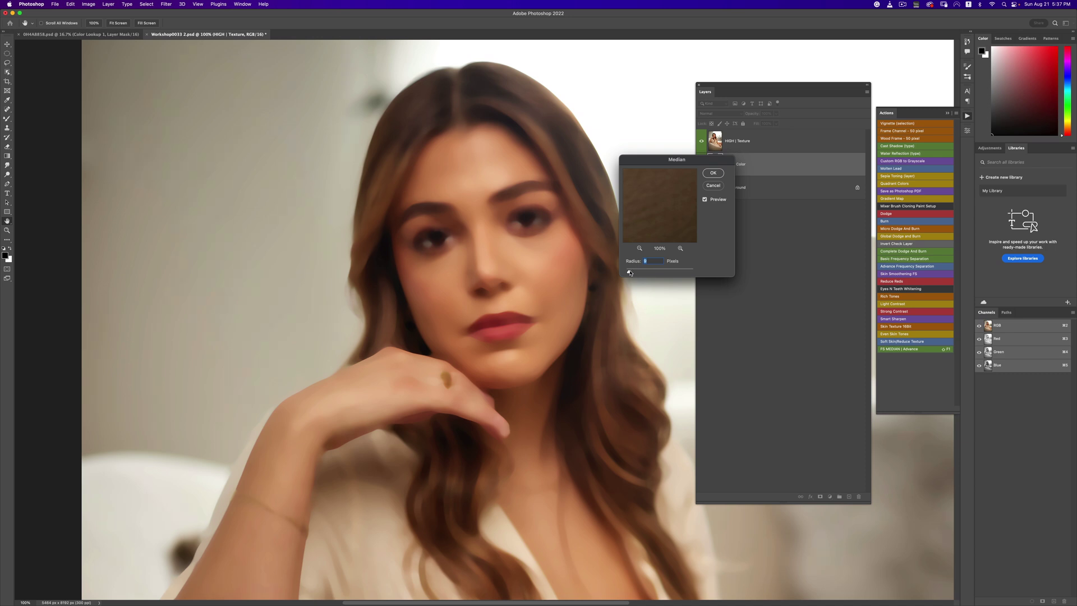
click(705, 200)
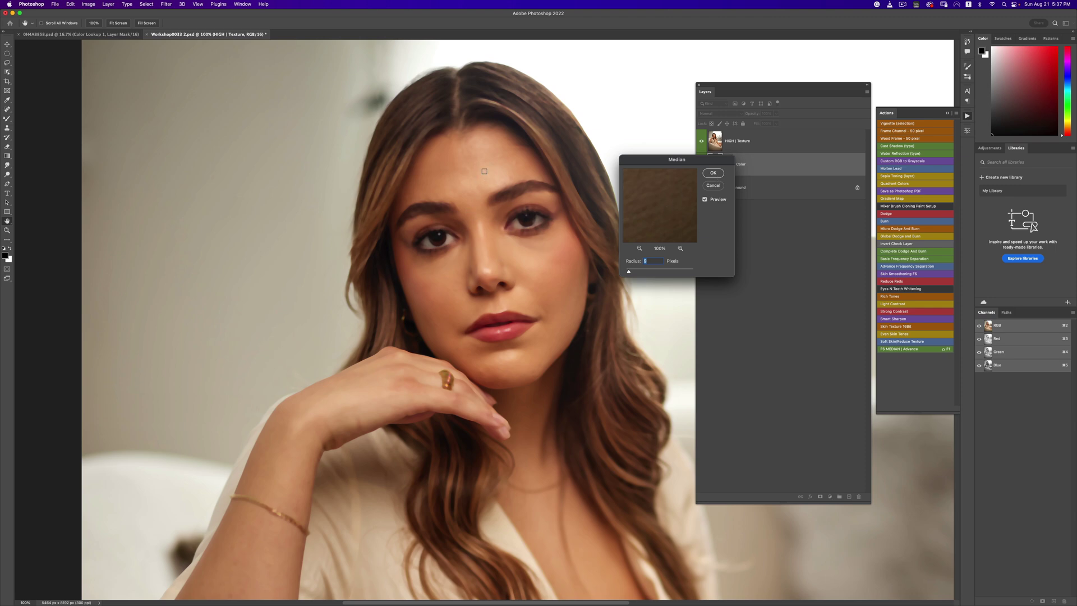
click(711, 174)
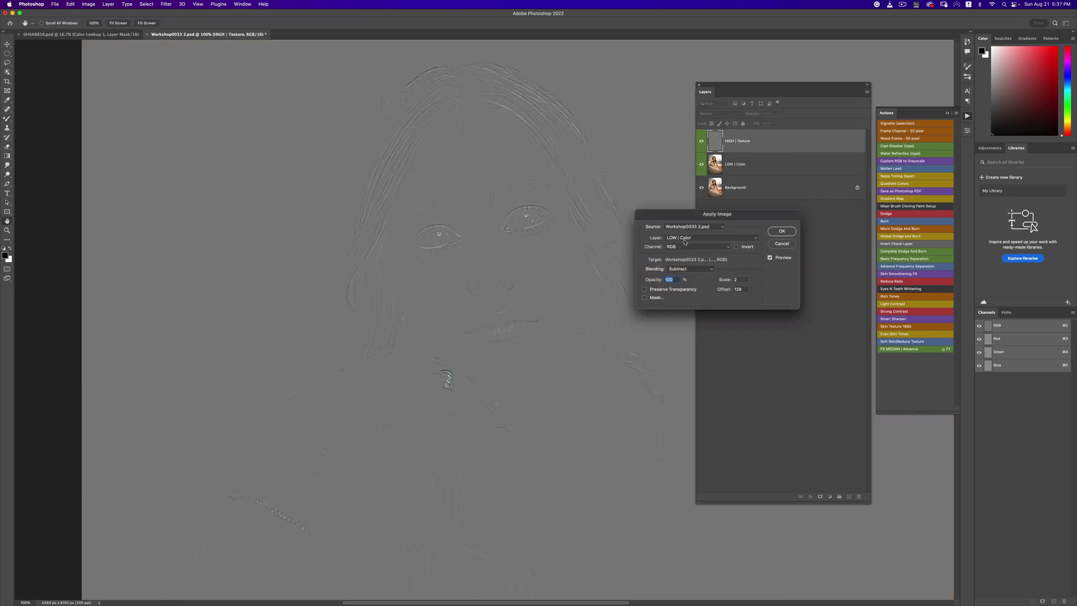
click(769, 232)
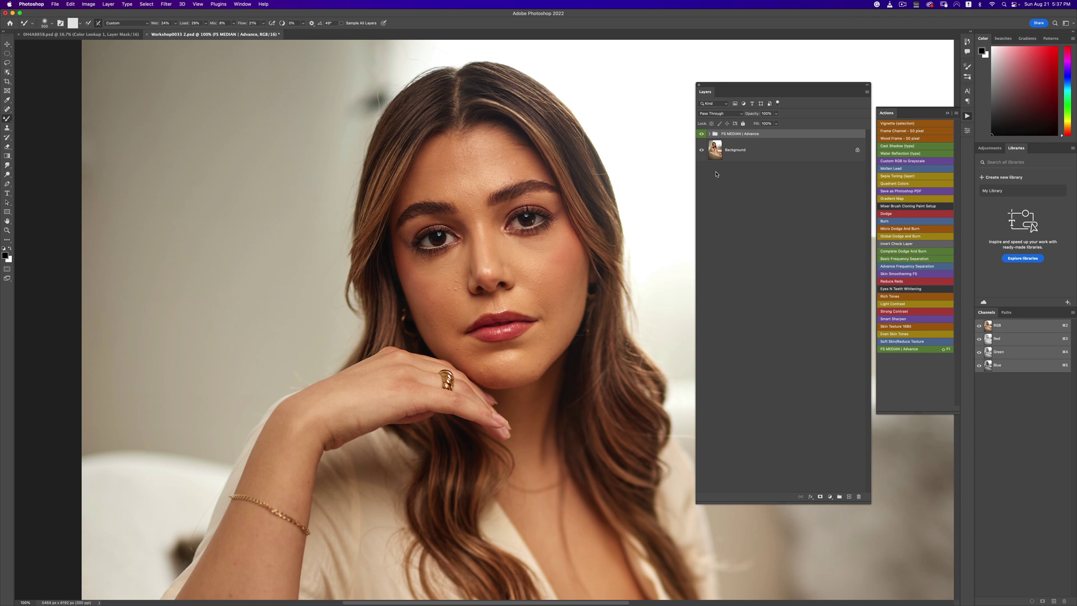
Step: Expand the FS MEDIAN | Advance group and clone out the cheek and forehead blemishes on the HIGH | Texture - Work layer
click(709, 133)
click(785, 150)
key(s)
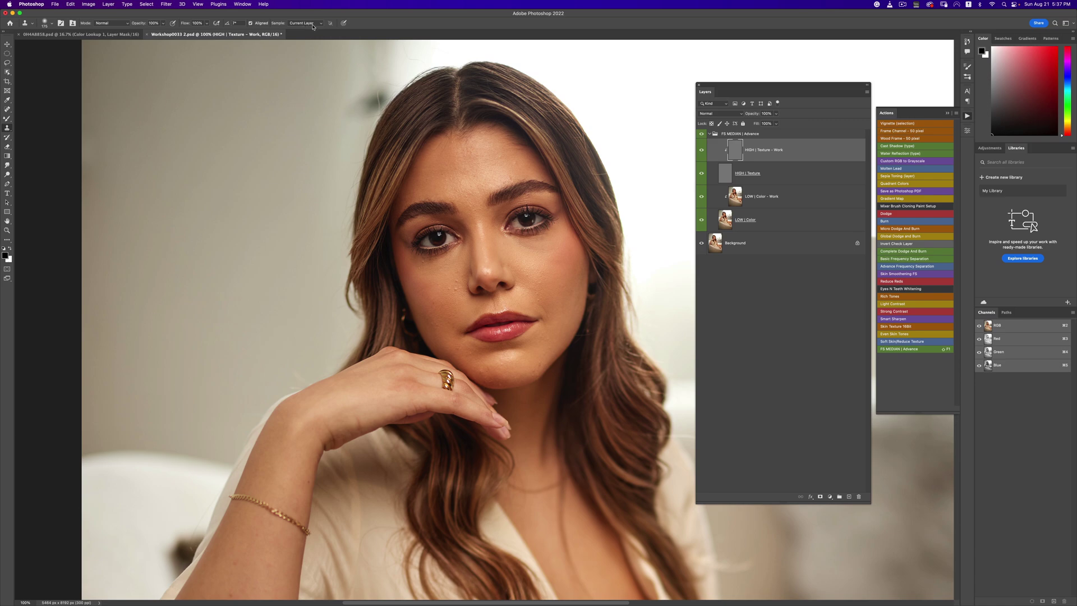
key(z)
drag(528, 250, 527, 250)
alt+click(527, 250)
key(s)
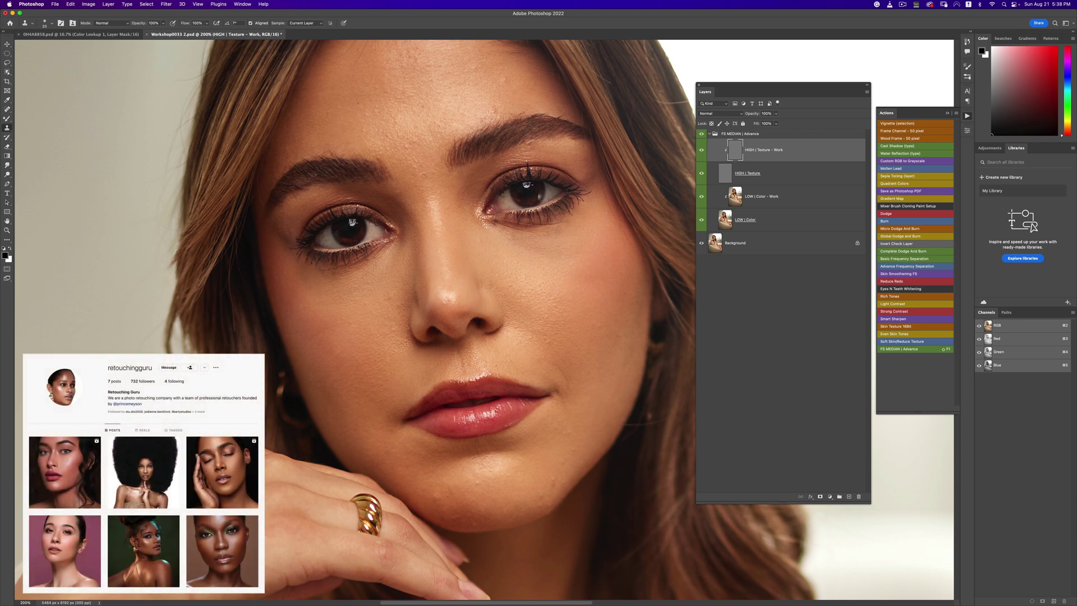
click(493, 112)
click(379, 110)
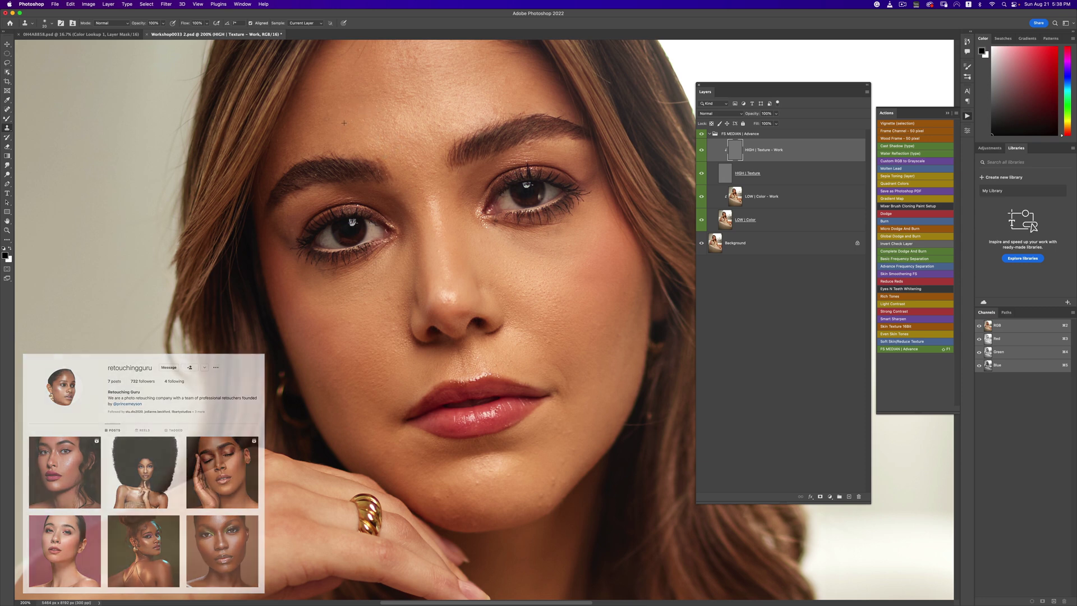
drag(388, 115, 395, 230)
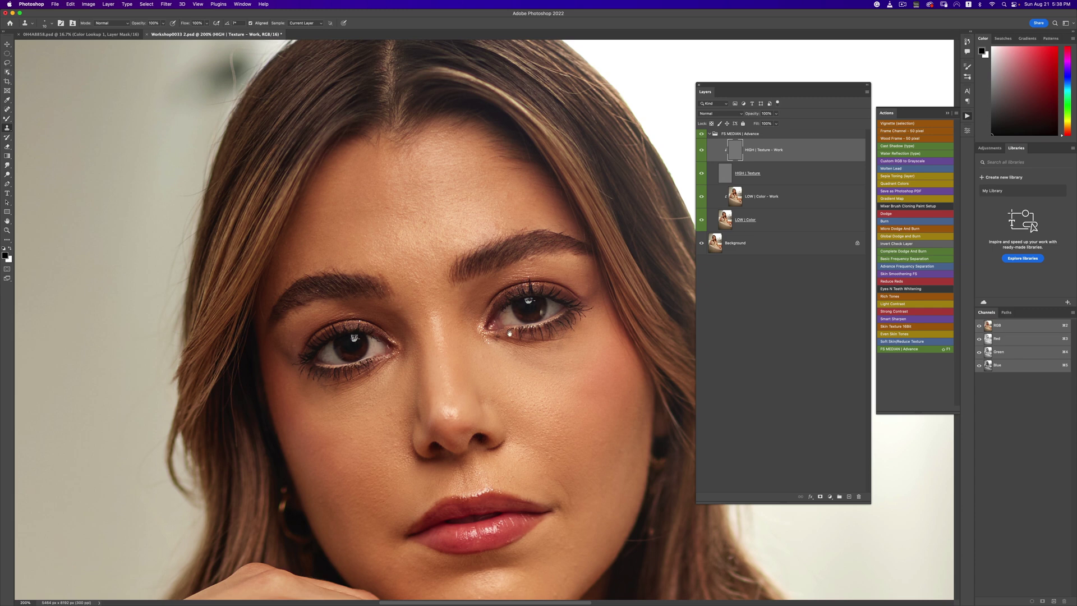
Step: Clone clean skin texture over the small flaws around the lips and cheeks, reducing the brush size for fine spots
scroll(509, 333, down, 5)
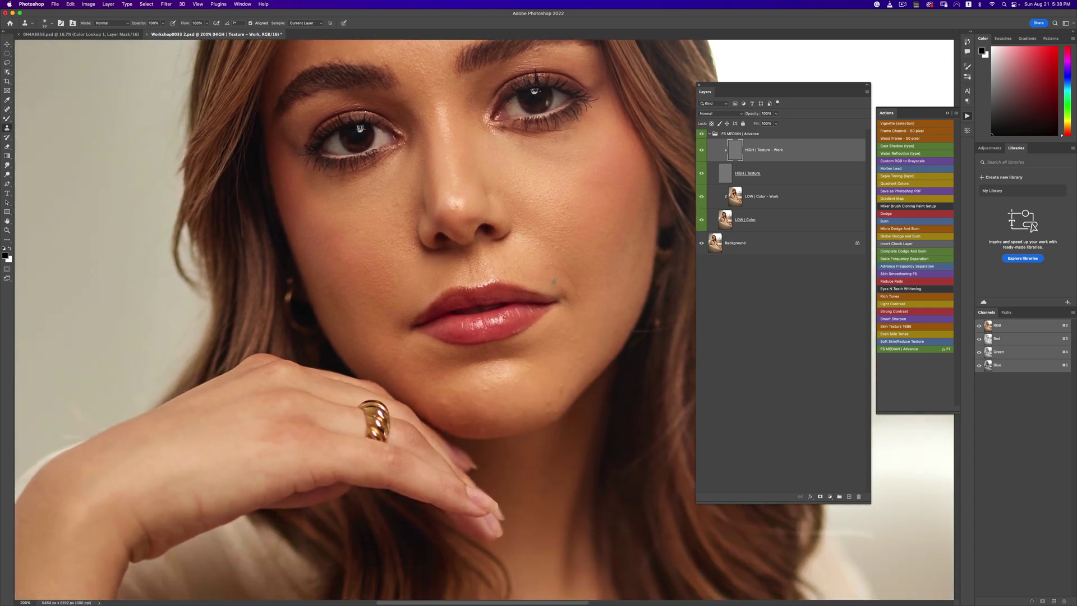
click(560, 321)
click(555, 247)
key(bracketleft)
scroll(525, 177, up, 4)
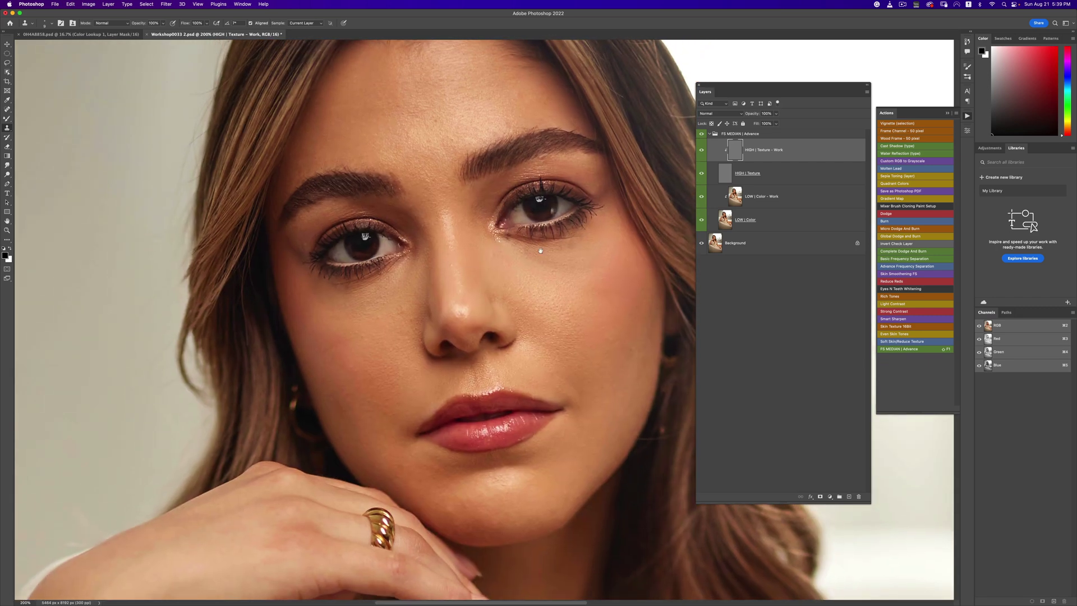
scroll(471, 194, up, 2)
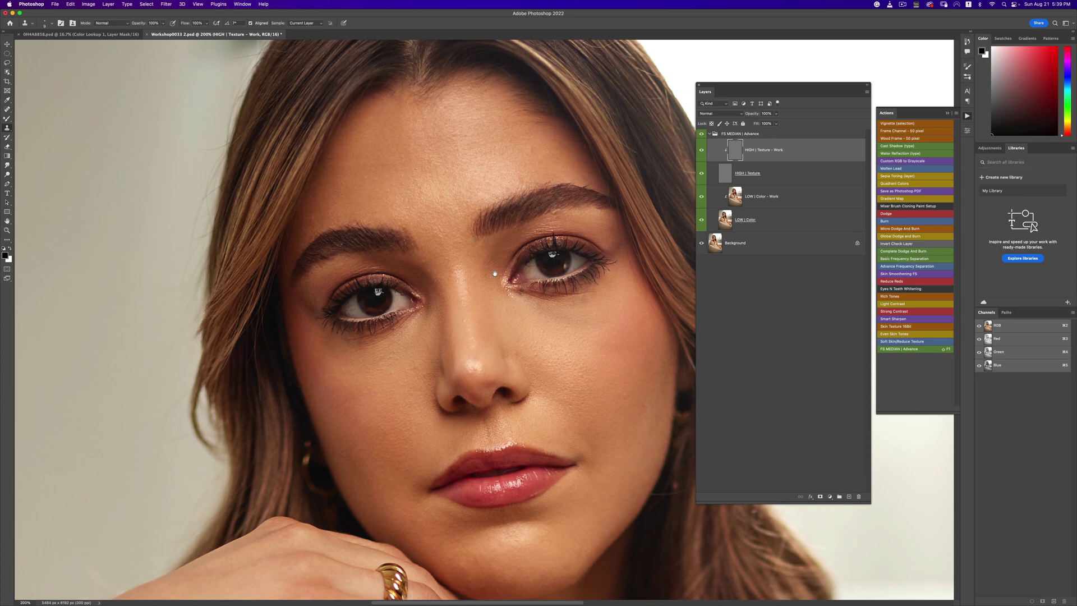
Step: Clone out the small spots on the forearm on the HIGH | Texture - Work layer
scroll(494, 280, down, 10)
key(z)
key(super+0)
scroll(515, 225, up, 5)
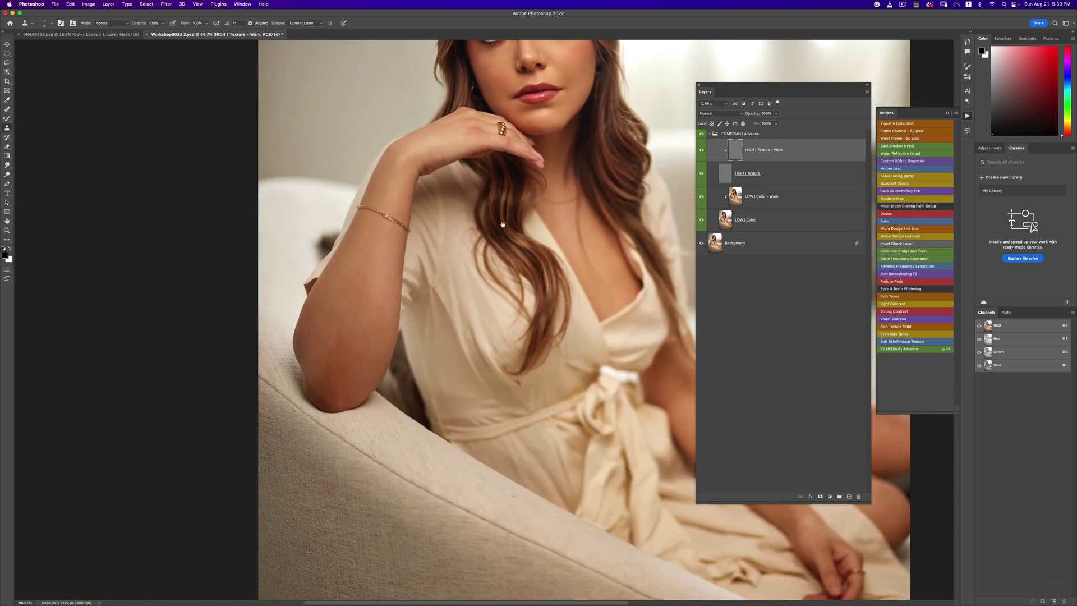
scroll(515, 212, down, 2)
key(z)
scroll(338, 201, up, 5)
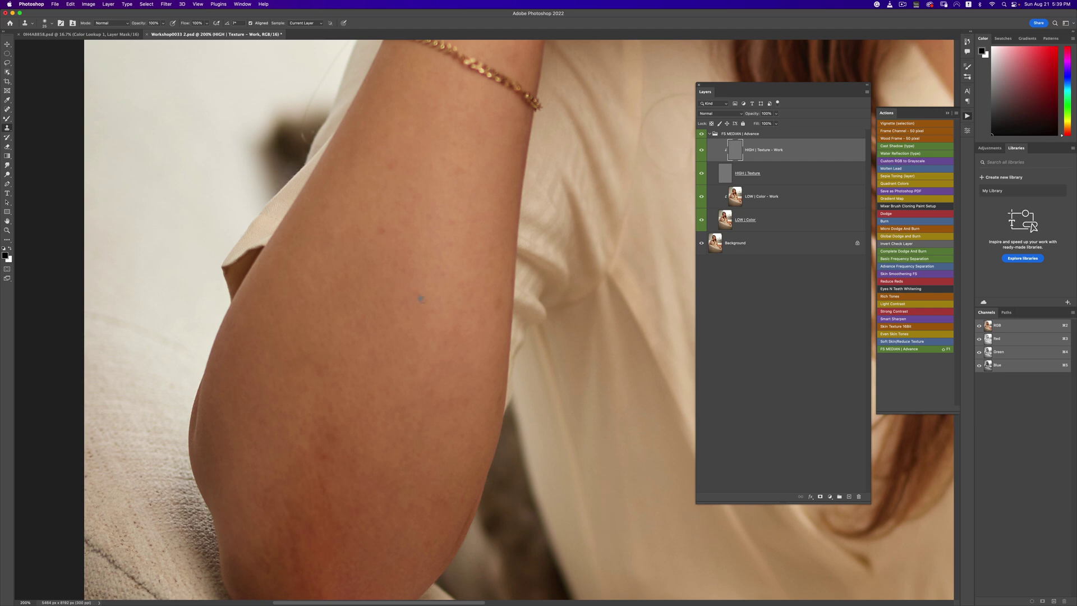
scroll(416, 294, down, 5)
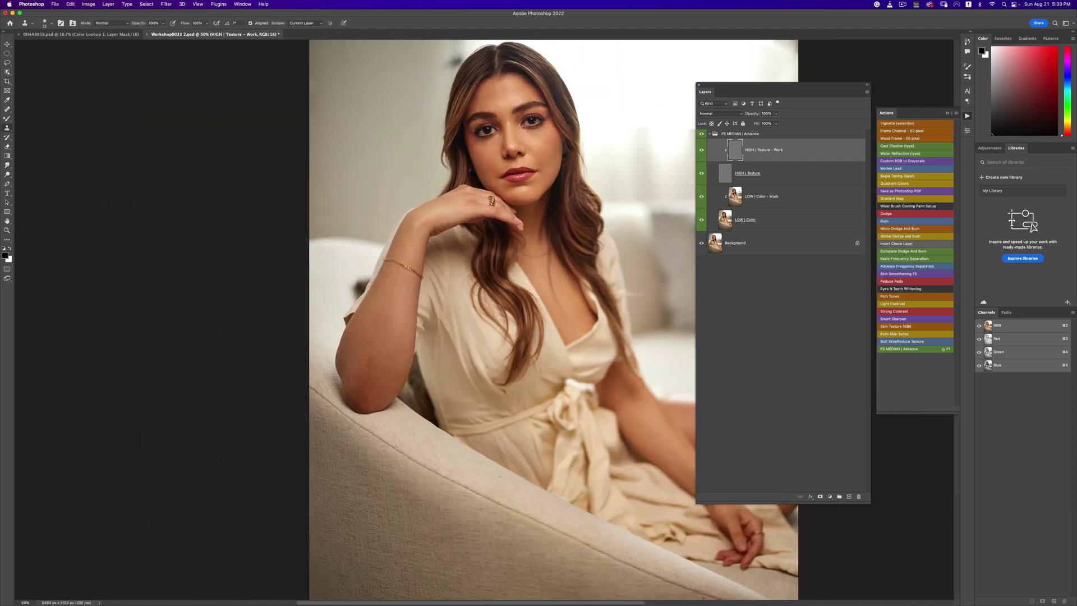
Step: Clone out the remaining texture flaws on the face around the nose and upper cheeks
drag(521, 213, 487, 275)
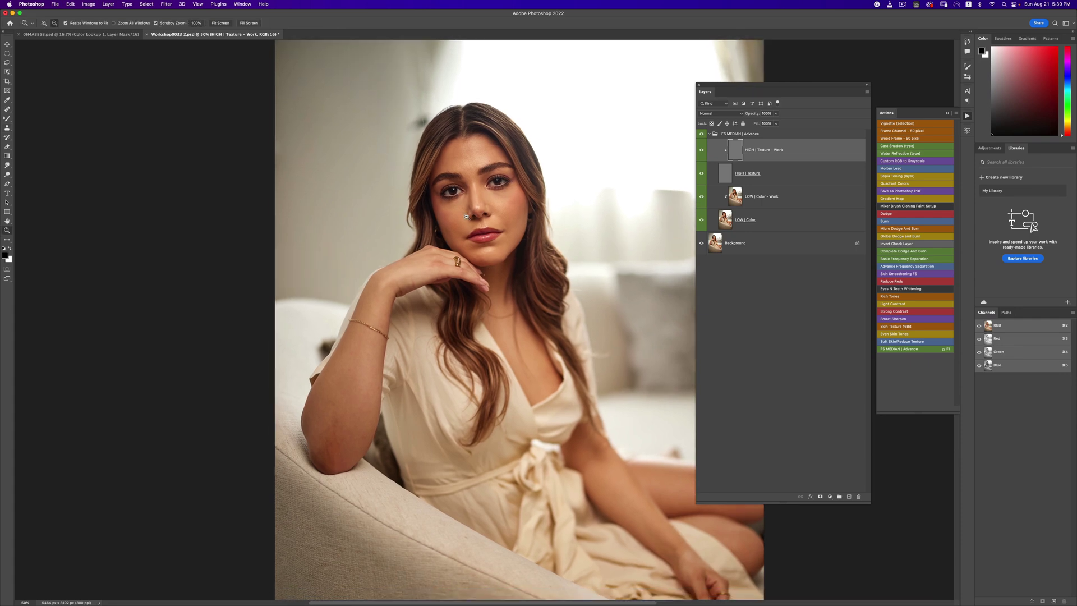
scroll(453, 213, up, 8)
key(p)
key(s)
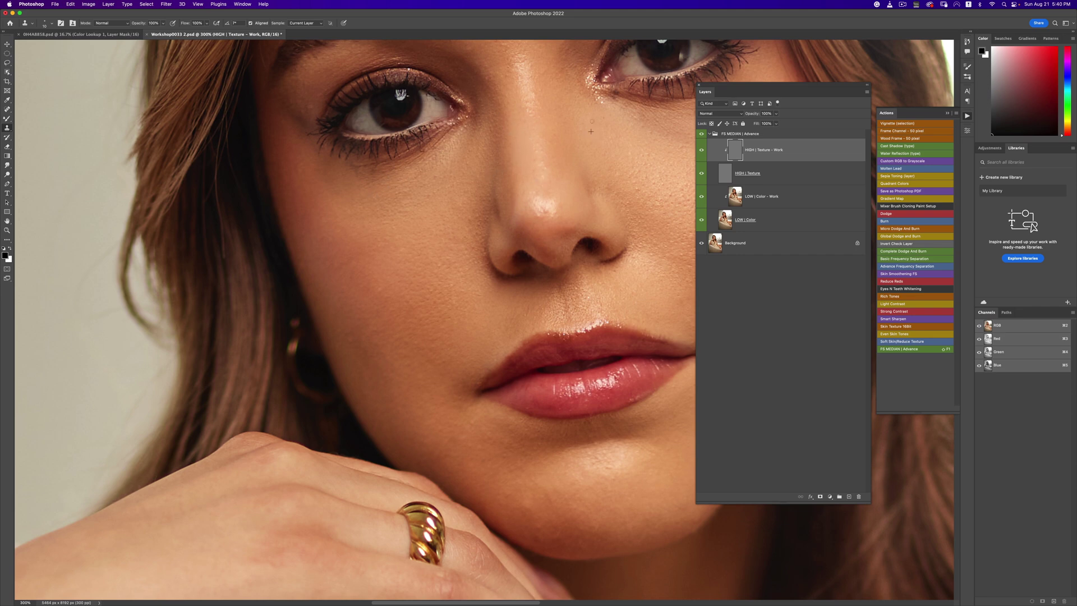
key(z)
alt+click(631, 248)
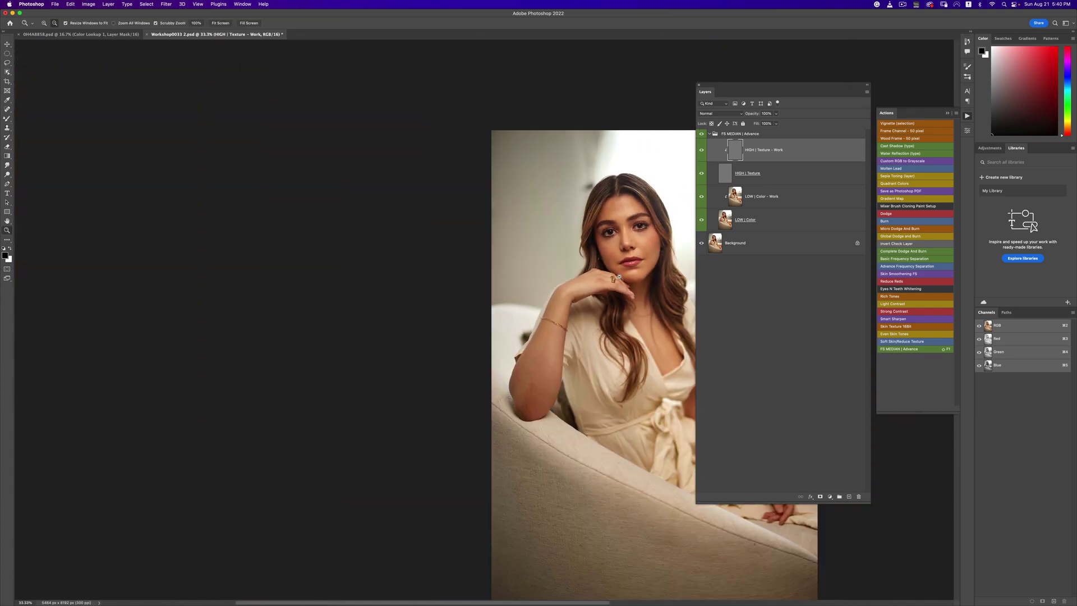
Step: Toggle the visibility of the HIGH | Texture and HIGH | Texture - Work layers to compare the portrait before and after the cleanup
key(s)
mouse_move(619, 277)
mouse_down()
mouse_move(501, 271)
mouse_move(474, 206)
mouse_up()
key(z)
click(505, 201)
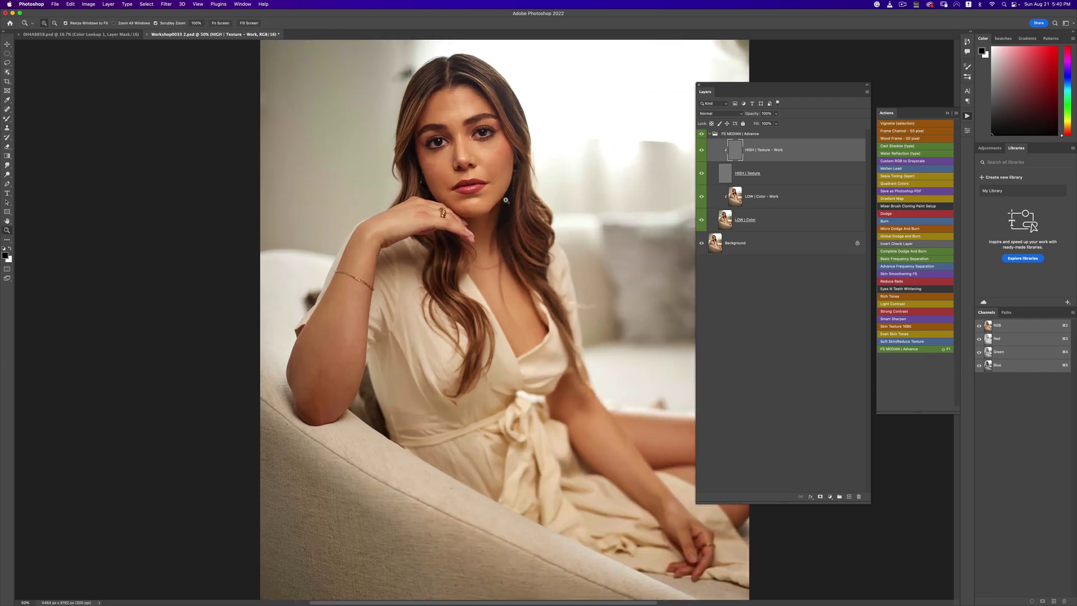
click(505, 200)
key(s)
drag(512, 226, 547, 254)
click(701, 174)
click(701, 174)
click(702, 151)
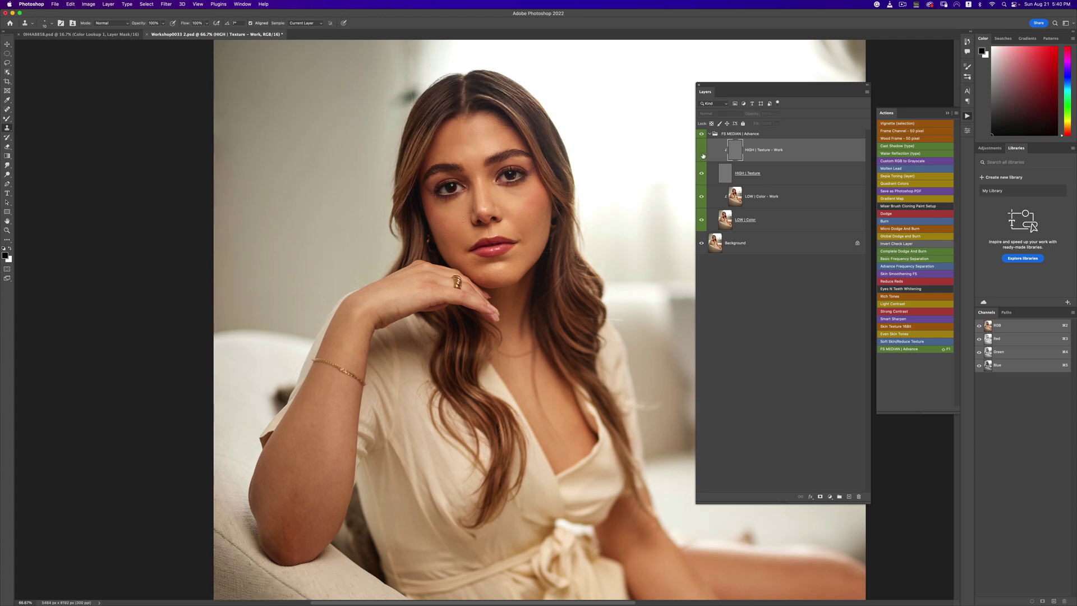
click(701, 151)
click(702, 150)
click(701, 150)
Step: Use the Clone Stamp for fine touch-ups around the eye and along the hairline and background beside the head
key(z)
drag(558, 144, 569, 168)
key(s)
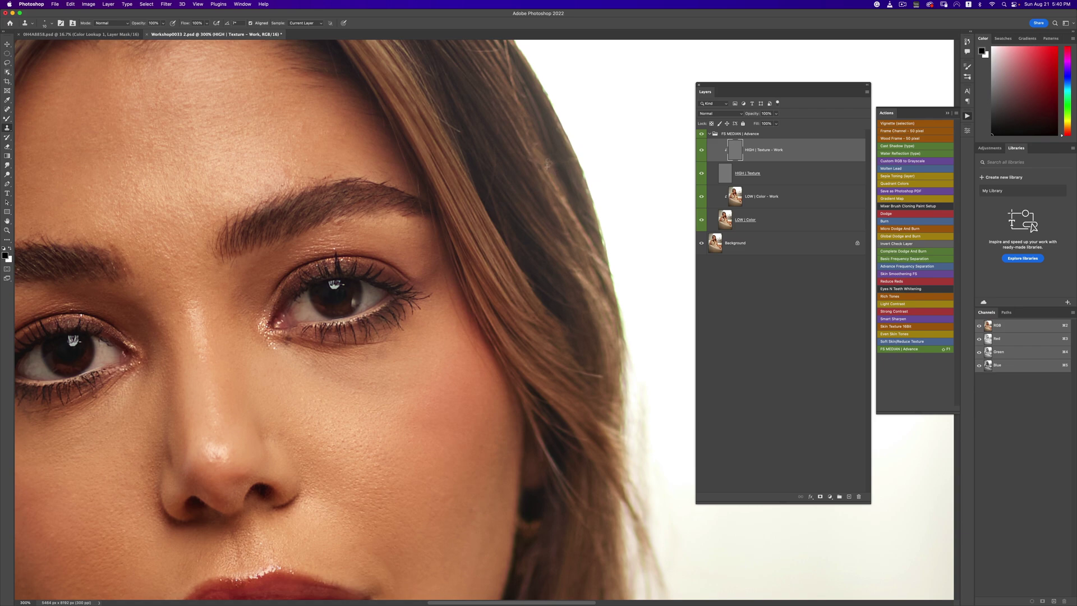
key(z)
key(super+1)
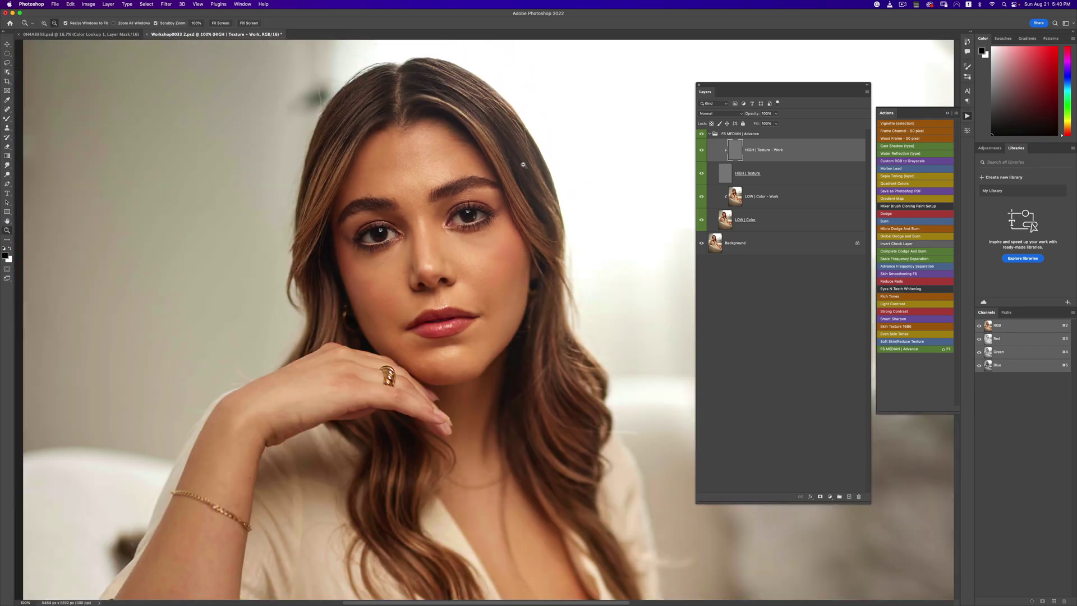
click(344, 102)
click(345, 101)
key(s)
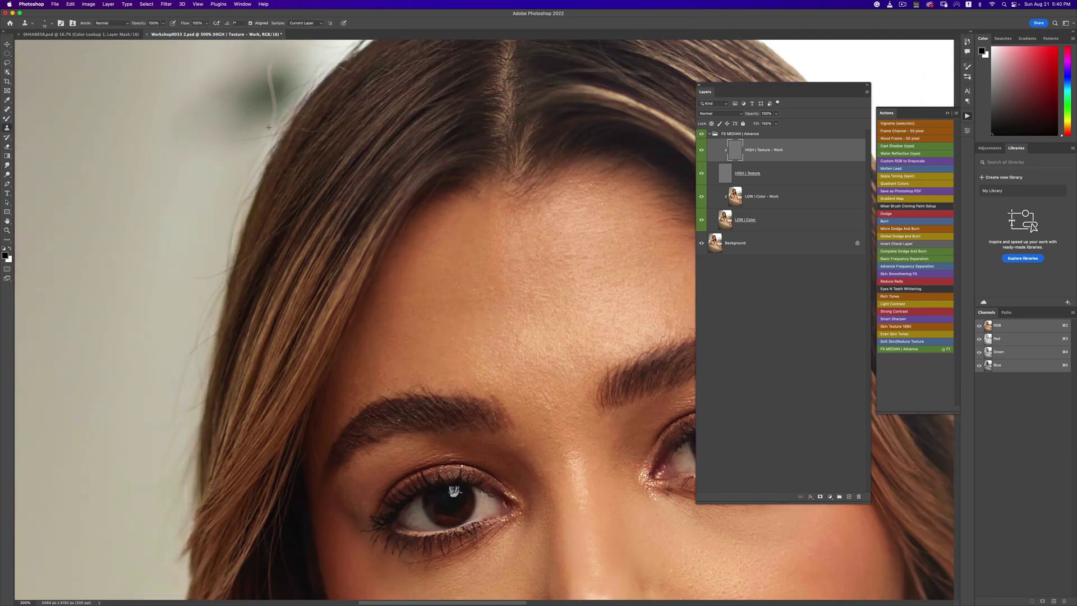
drag(273, 92, 267, 97)
mouse_move(453, 491)
mouse_down()
mouse_move(168, 280)
mouse_move(34, 112)
mouse_up()
click(6, 109)
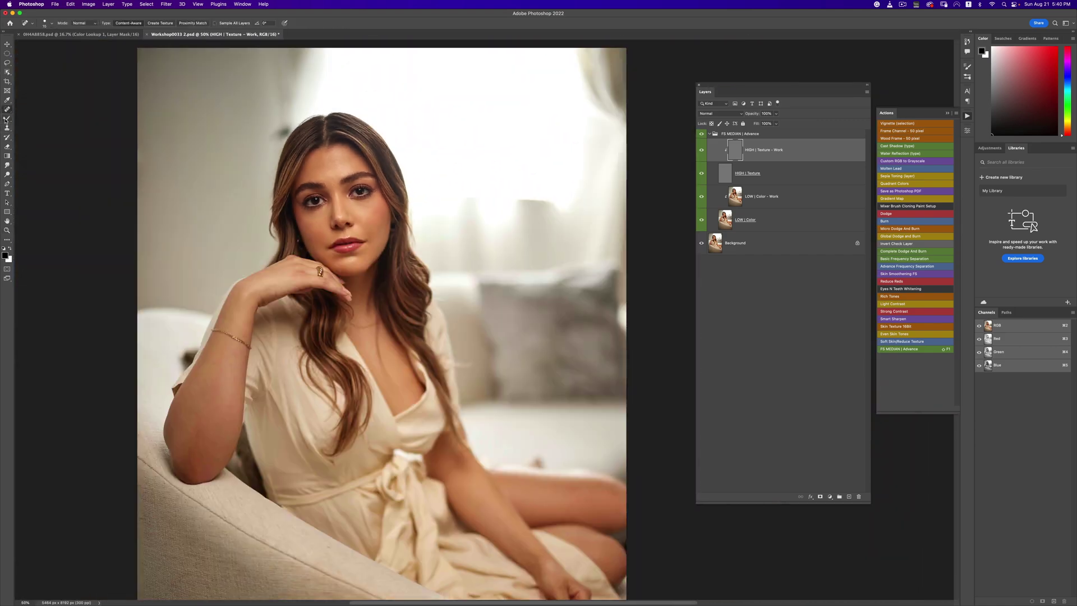
click(7, 128)
key(h)
drag(327, 244, 438, 253)
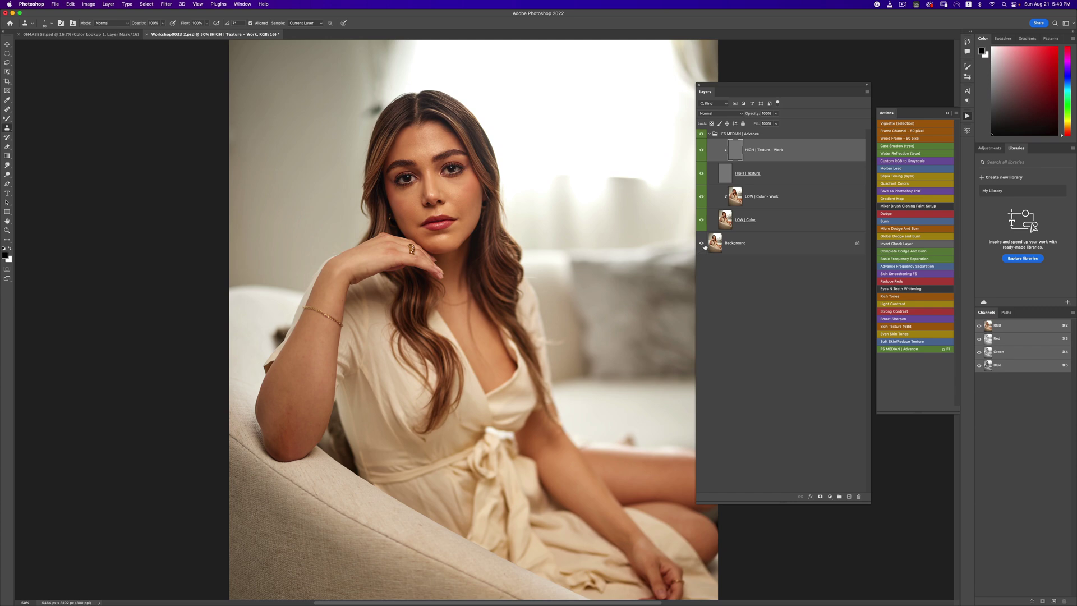
Step: Hide the HIGH | Texture layer and check the color layers on their own
key(z)
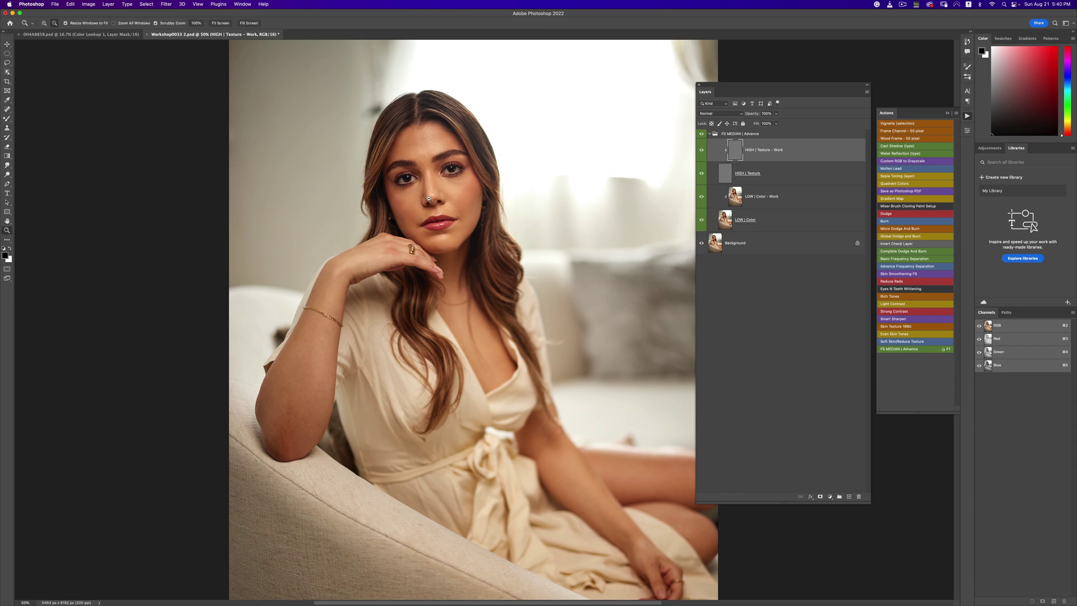
click(428, 194)
alt+click(433, 191)
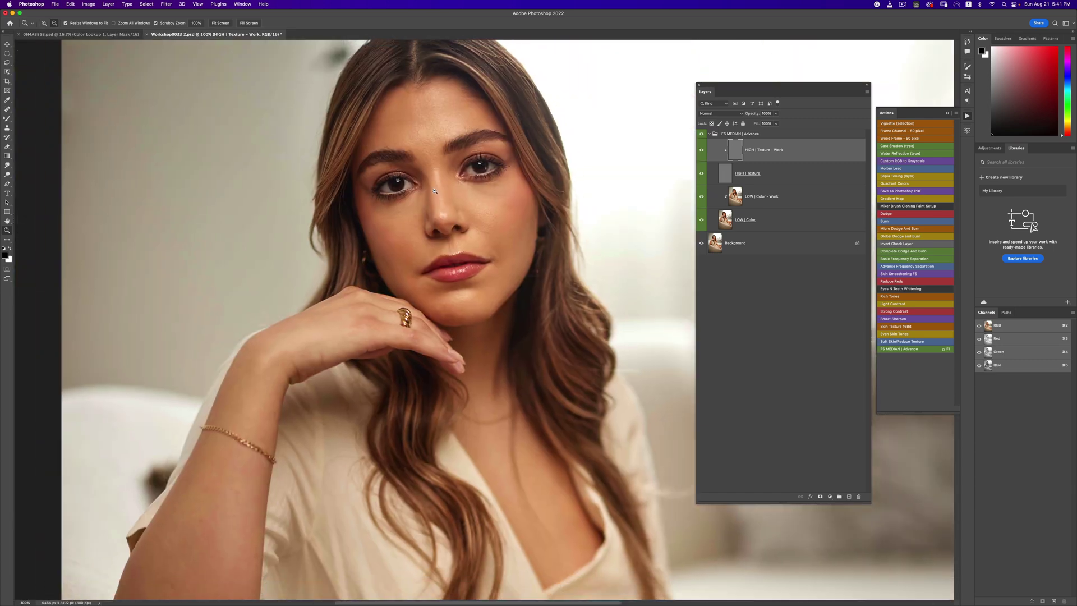
alt+click(434, 191)
key(s)
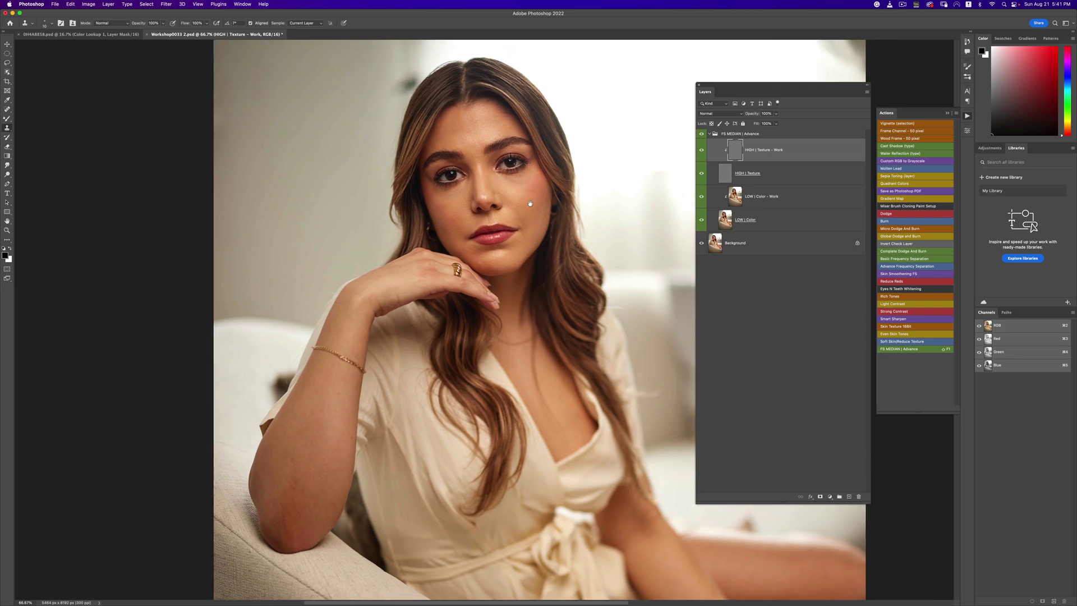
click(700, 181)
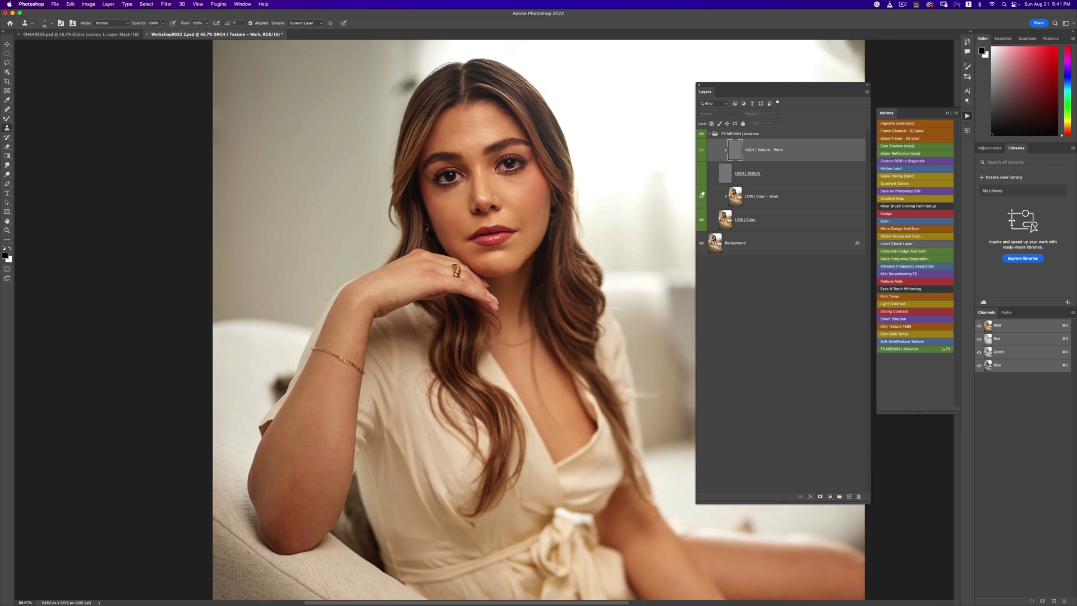
click(701, 195)
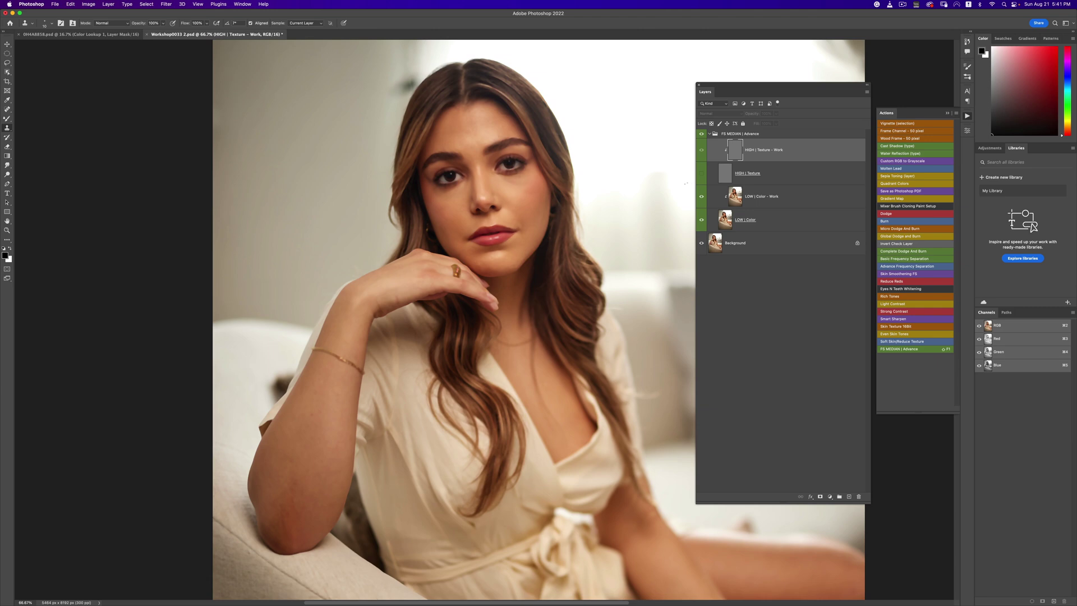
Step: Add a Curves adjustment layer directly above the HIGH | Texture - Work layer
click(829, 496)
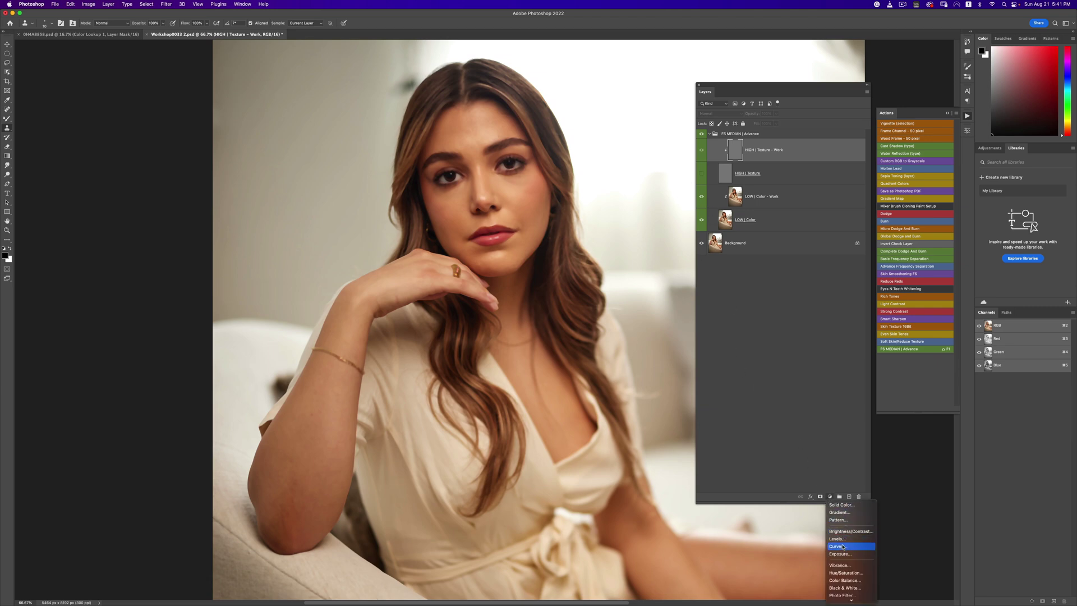
click(807, 438)
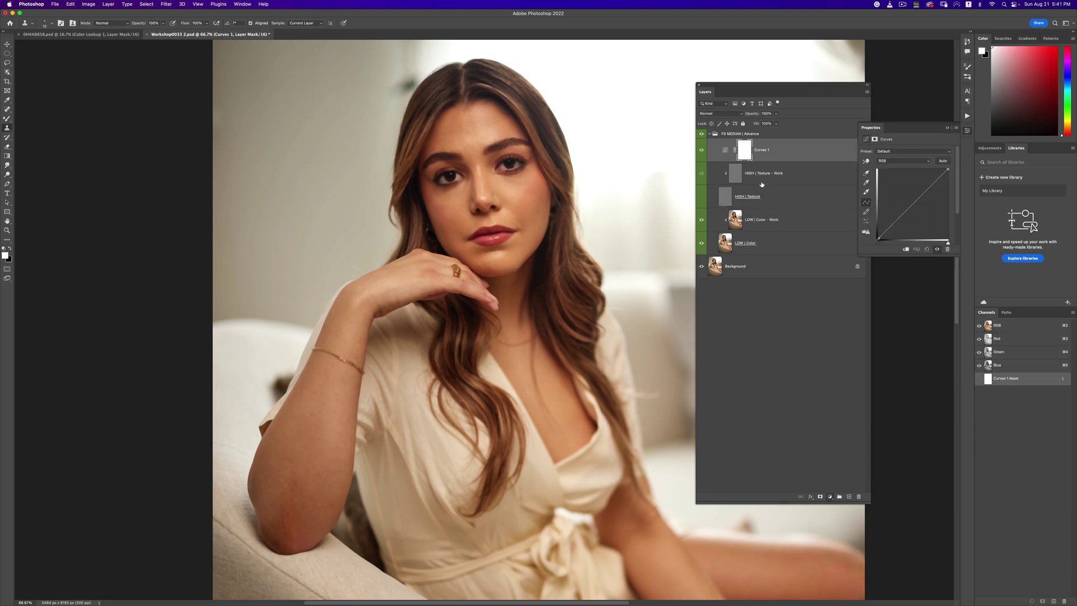
Step: Shape the Curves 1 adjustment into a strong contrast curve by lowering the shadows and raising the highlights
click(899, 226)
drag(898, 230, 897, 227)
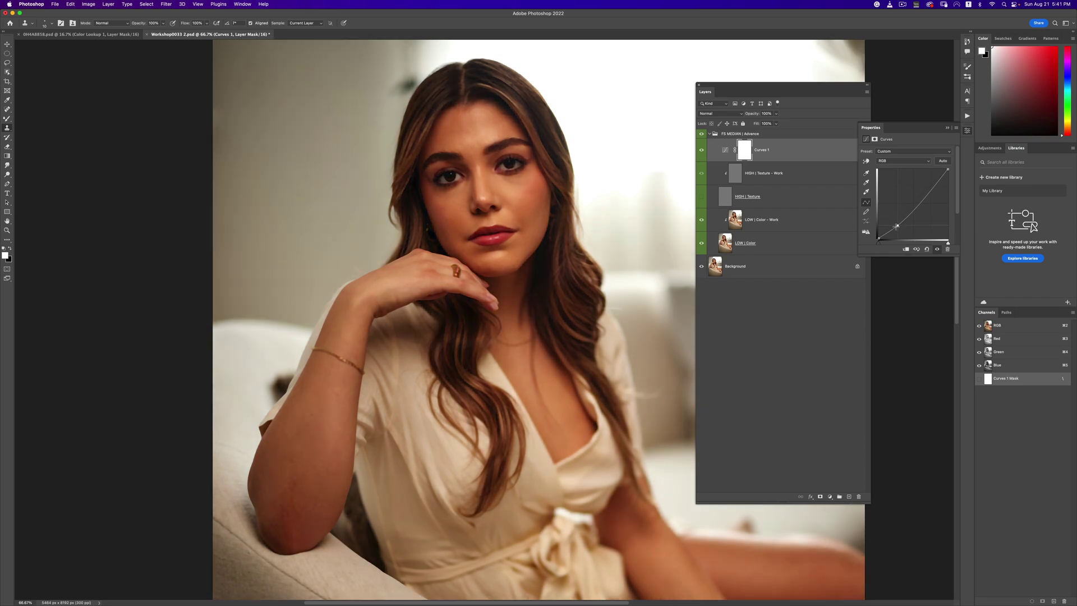
click(929, 192)
key(shift+Up)
key(shift+Up)
key(shift+Up)
key(shift+Up)
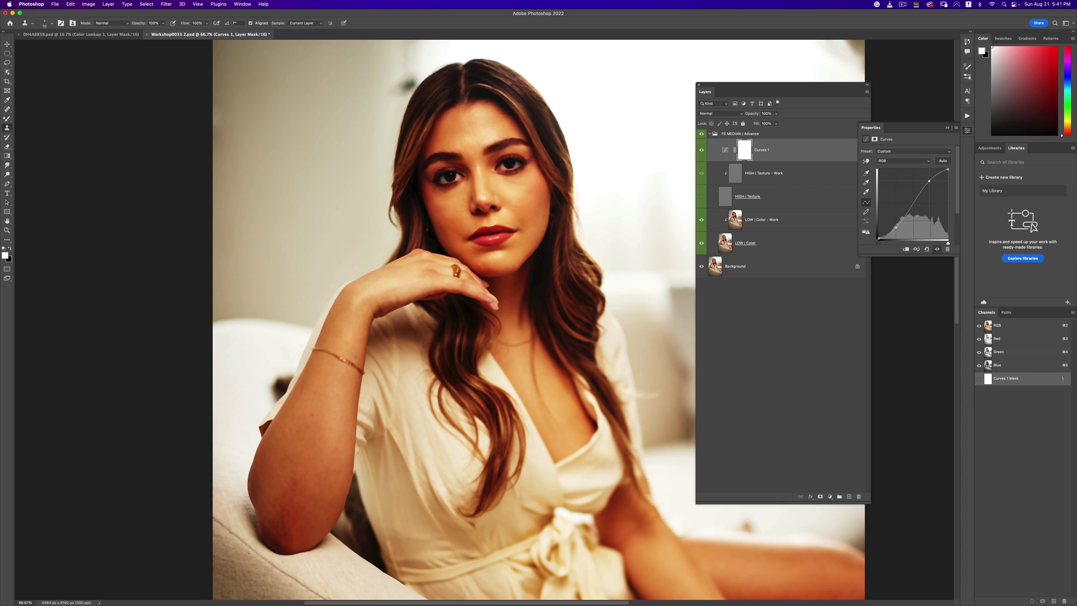
Step: Smooth the uneven skin tones on the LOW | Color - Work layer with the Mixer Brush, varying the brush size
click(968, 116)
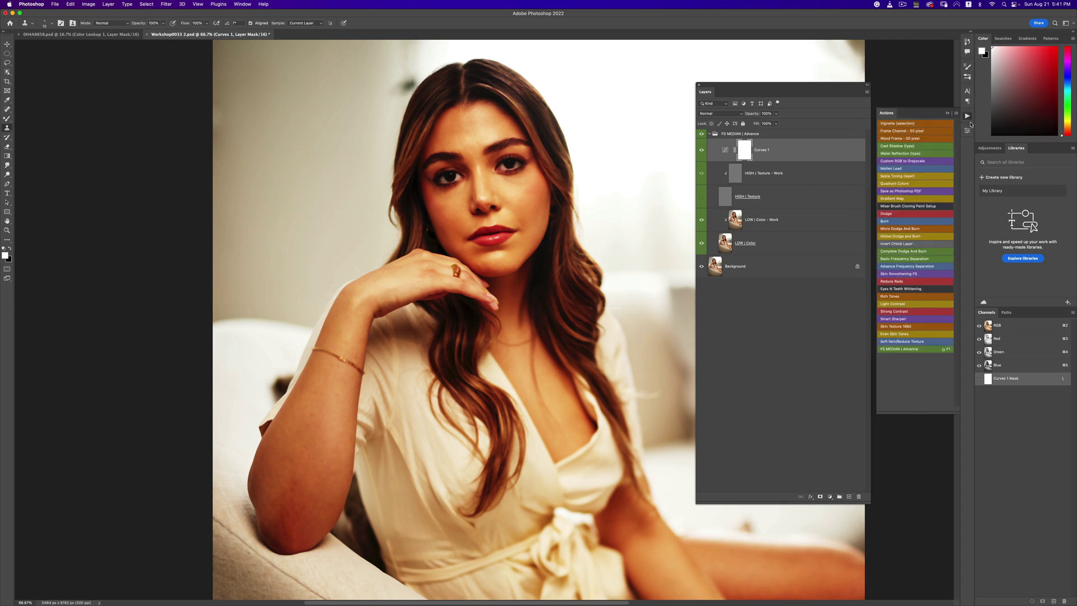
click(775, 224)
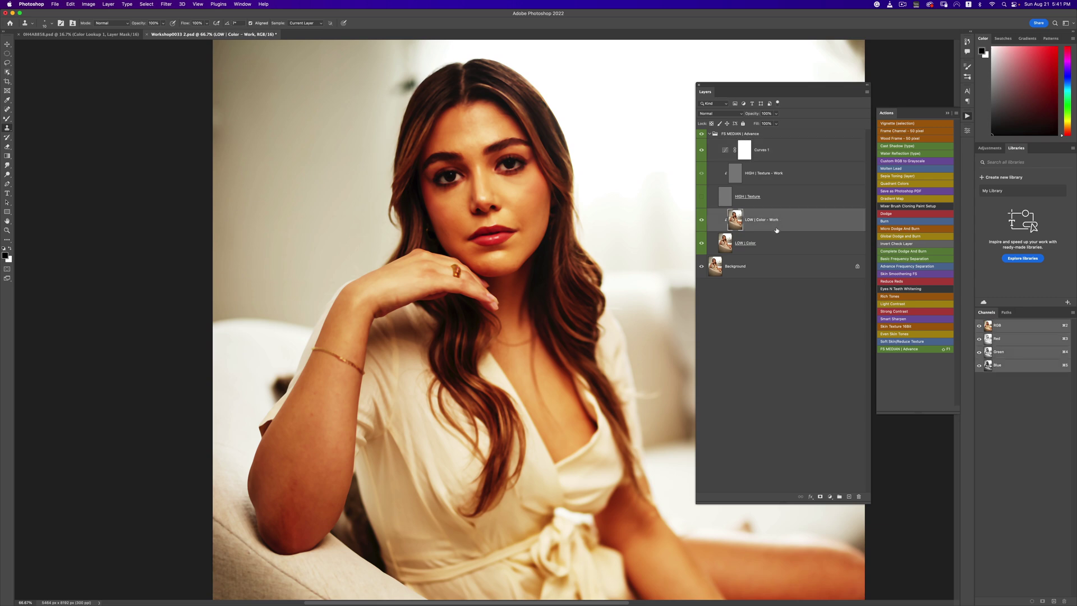
right_click(7, 119)
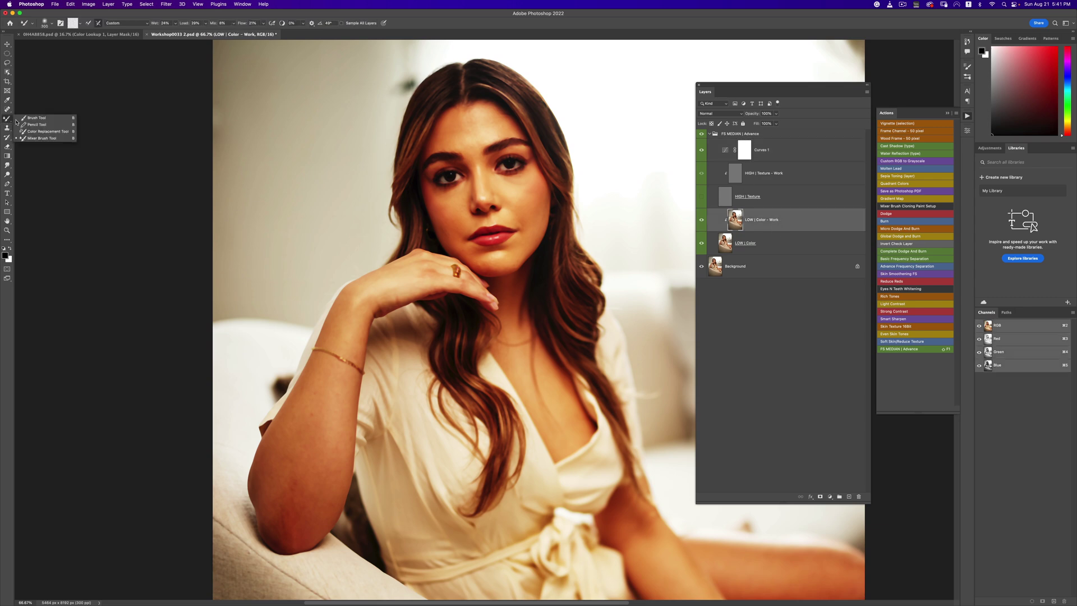
click(40, 140)
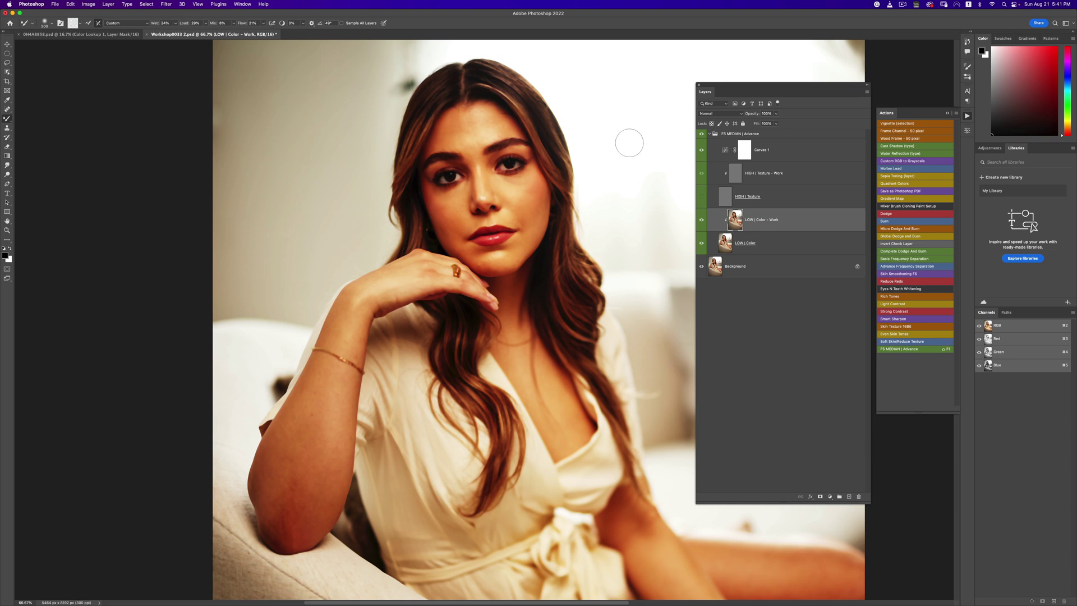
key(bracketleft)
key(bracketleft)
key(bracketleft)
key(bracketleft)
key(bracketleft)
key(bracketleft)
key(bracketright)
key(bracketleft)
key(bracketleft)
key(bracketleft)
key(bracketleft)
key(bracketleft)
key(bracketright)
key(bracketright)
key(bracketright)
key(bracketright)
key(bracketleft)
key(bracketleft)
key(bracketleft)
key(bracketleft)
key(bracketleft)
key(bracketleft)
key(bracketleft)
key(bracketright)
key(bracketright)
key(bracketright)
Step: Hide the Curves 1 layer and show the HIGH | Texture layer again
click(701, 150)
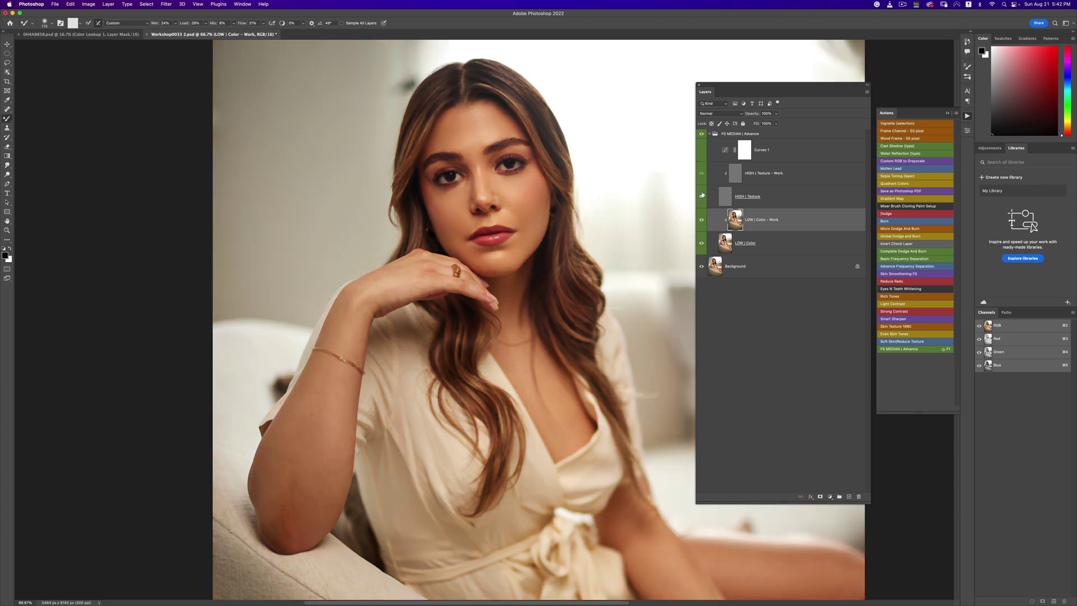
click(701, 196)
key(z)
alt+click(452, 261)
alt+click(455, 262)
click(456, 262)
key(b)
Step: Toggle the visibility of the LOW | Color - Work layer to compare the skin tones before and after blending
click(702, 222)
click(702, 222)
click(702, 223)
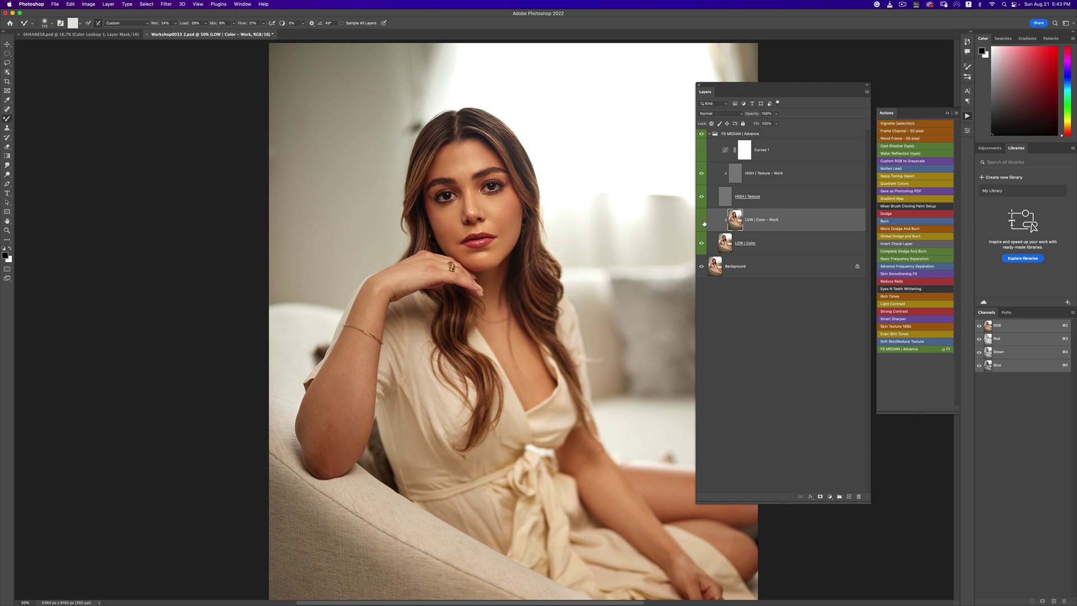
click(702, 226)
Step: Blend the remaining tonal transitions on the LOW | Color - Work layer with the Mixer Brush at smaller sizes
key(bracketleft)
key(bracketleft)
key(bracketright)
Step: Compare the face up close with the LOW | Color - Work layer hidden and shown
click(700, 225)
click(700, 225)
click(700, 225)
click(701, 224)
key(z)
click(527, 227)
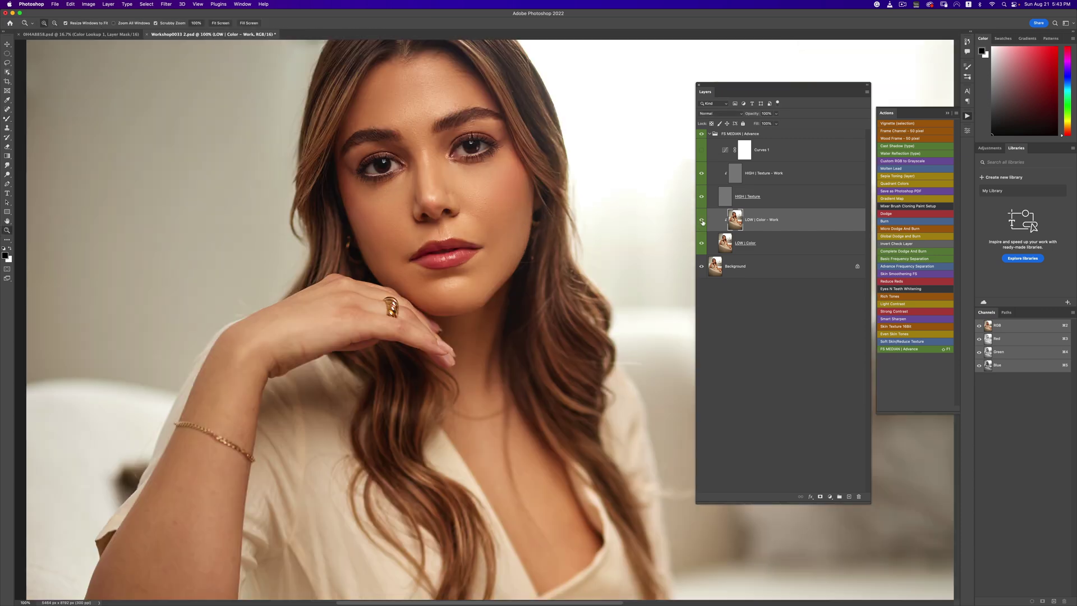
key(alt)
key(b)
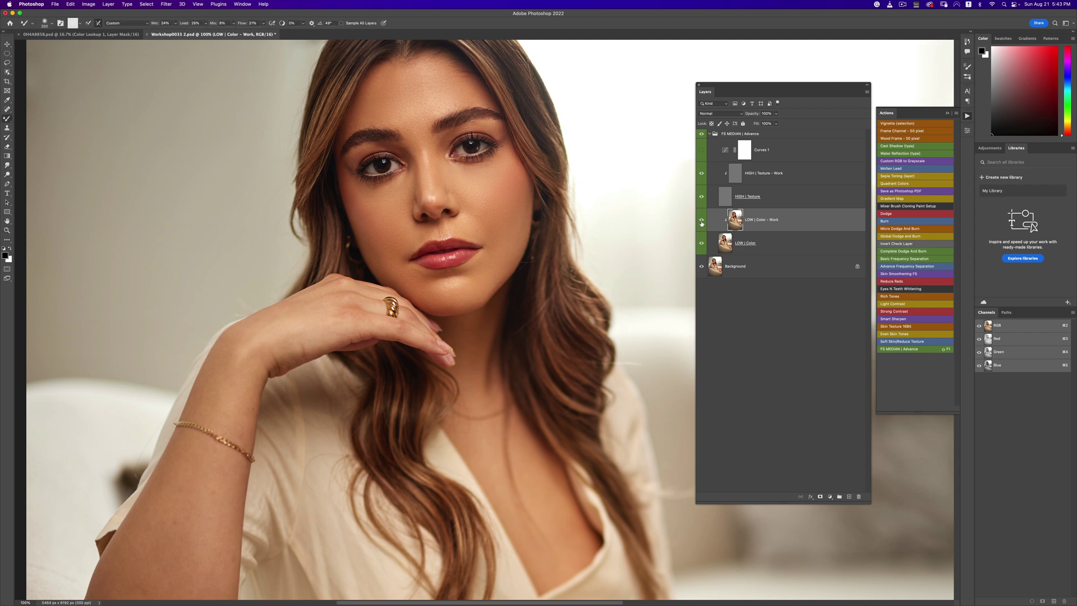
click(701, 221)
click(701, 220)
Step: Blend the skin tones along the forearm and elbow with the Mixer Brush
key(z)
drag(476, 264, 386, 331)
click(386, 331)
key(b)
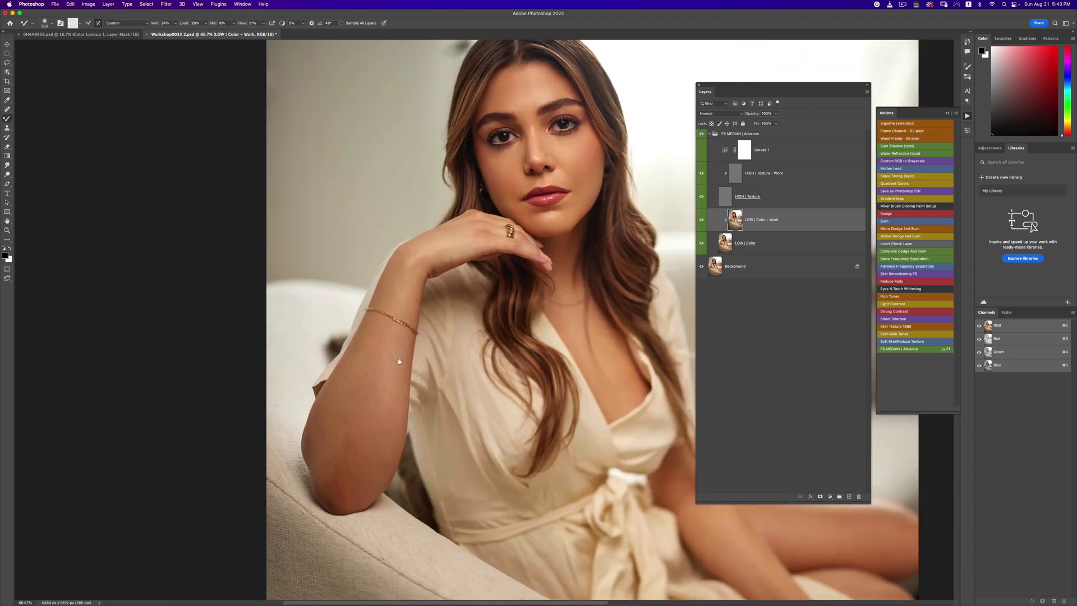
drag(357, 426, 393, 328)
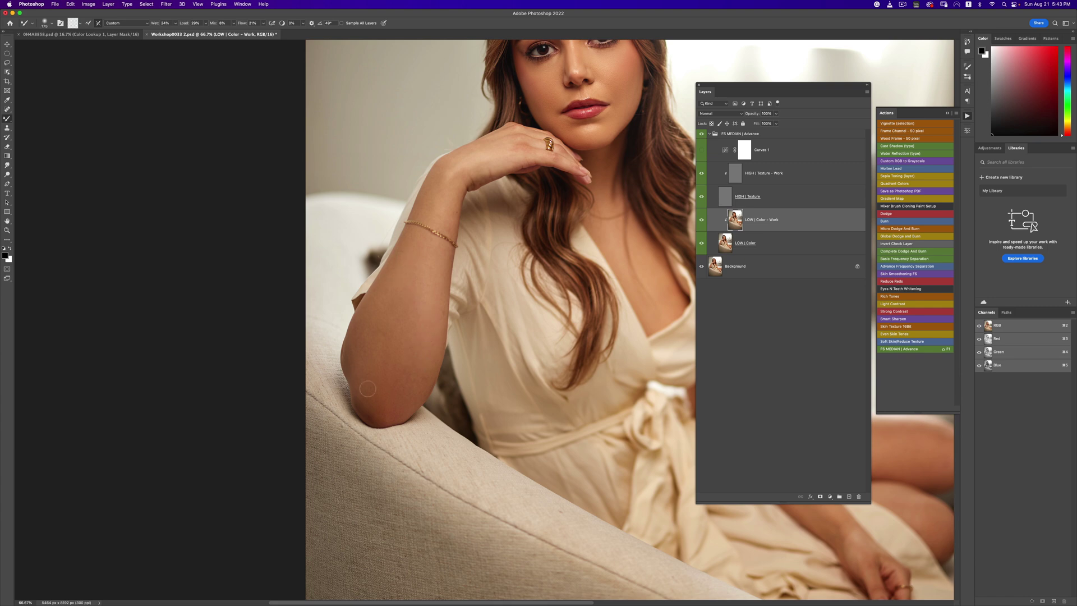
key(bracketleft)
key(bracketleft)
key(bracketright)
Step: Even out the tones on the front of the sofa with the Mixer Brush
scroll(648, 272, down, 3)
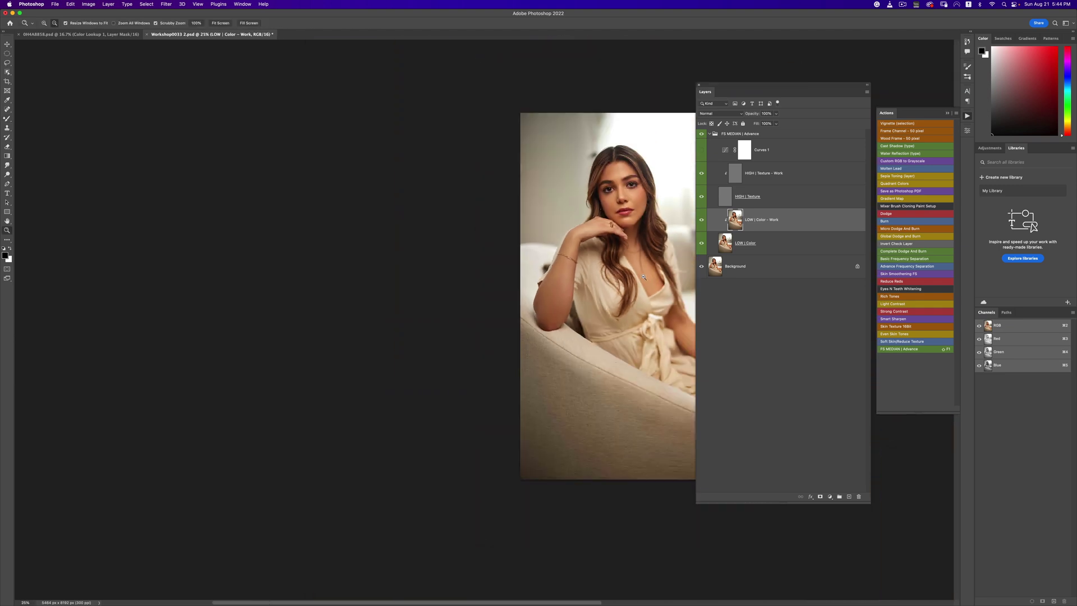
drag(626, 250, 480, 203)
scroll(542, 218, up, 2)
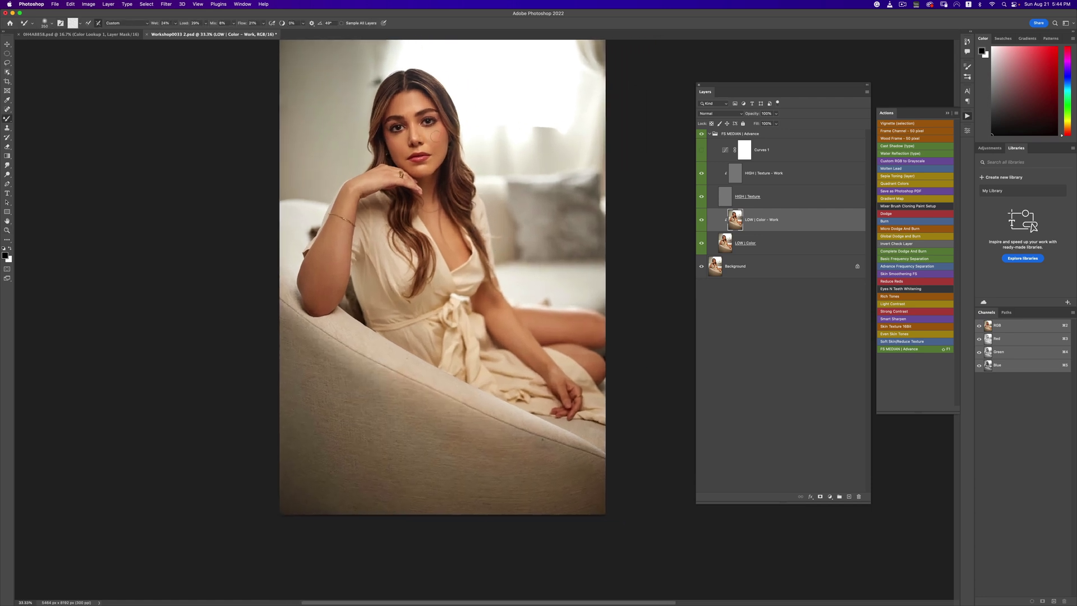
key(bracketleft)
Step: Examine the retouched face and the overall portrait at different magnifications
key(z)
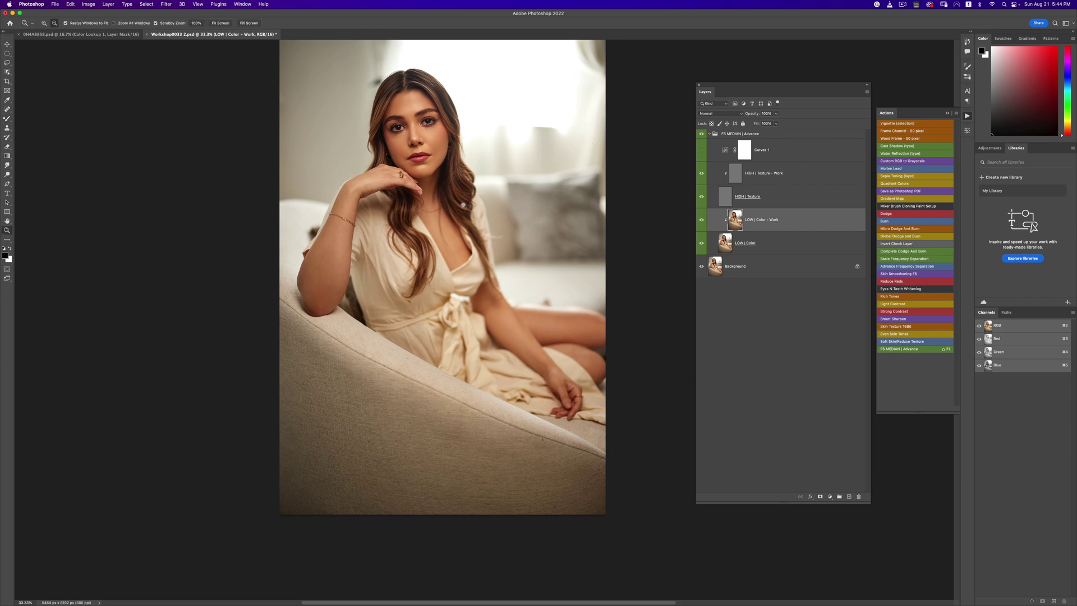
click(422, 129)
click(411, 126)
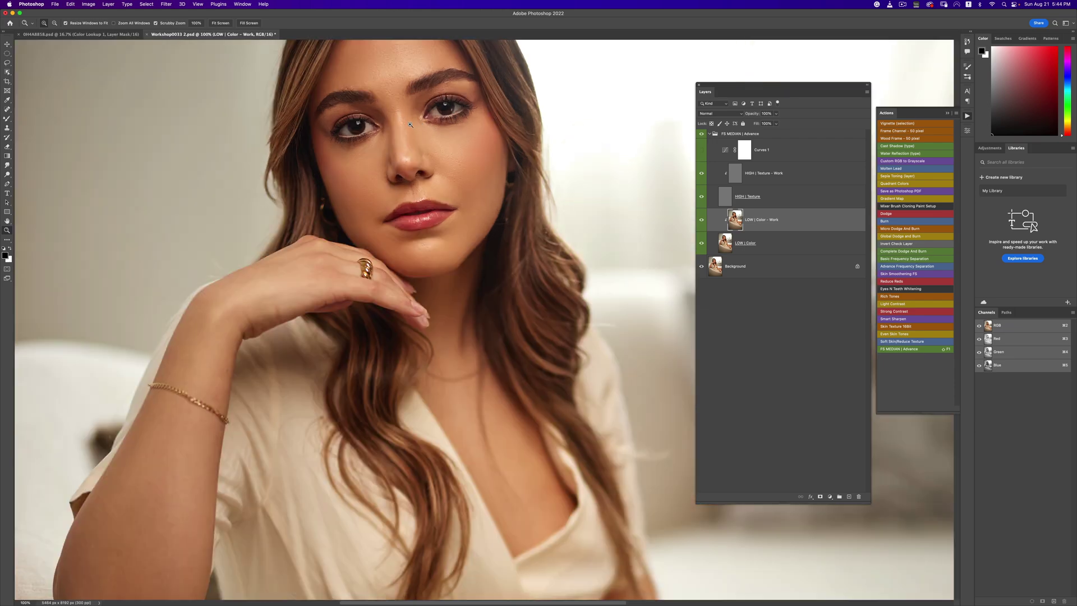
click(412, 129)
alt+click(414, 135)
alt+click(415, 140)
alt+click(416, 140)
alt+click(415, 140)
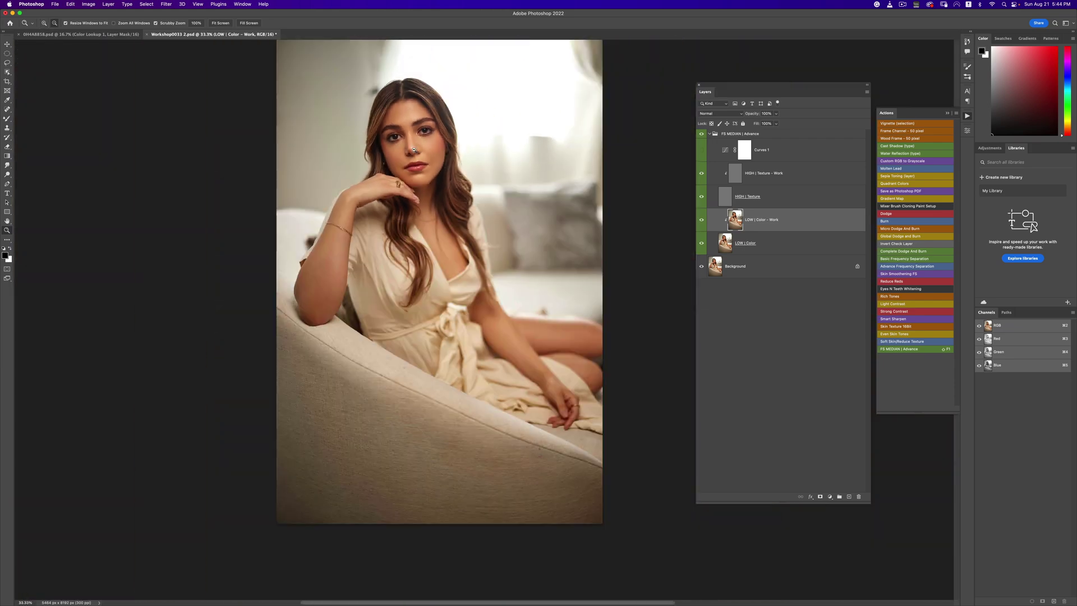
alt+click(412, 137)
click(407, 132)
key(b)
scroll(449, 281, left, 2)
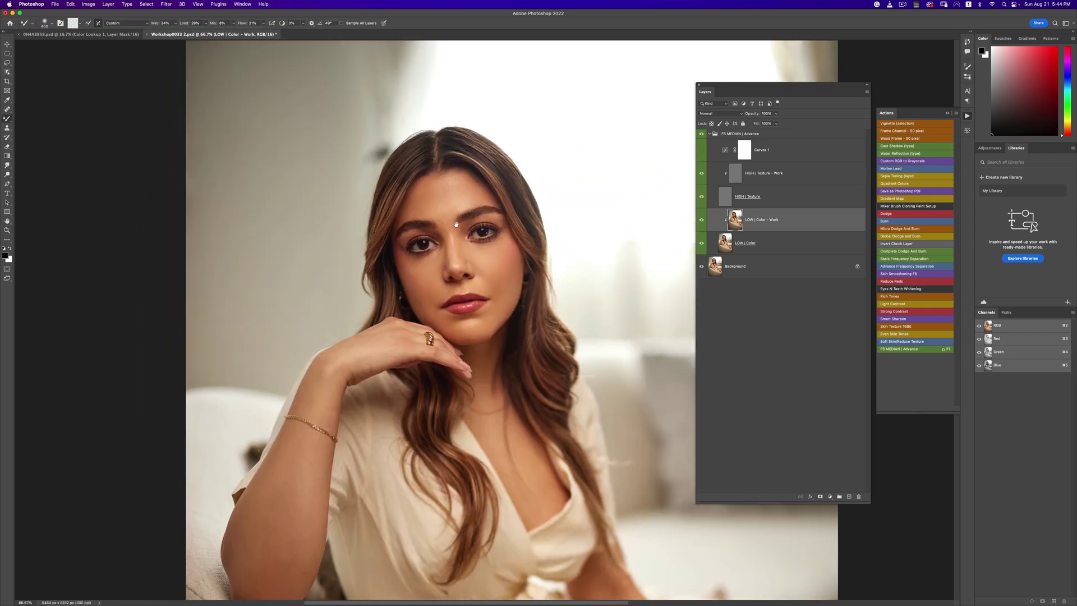
Step: Delete the Curves 1 layer and collapse the FS MEDIAN | Advance group
click(710, 134)
click(709, 134)
click(758, 145)
drag(759, 145, 736, 163)
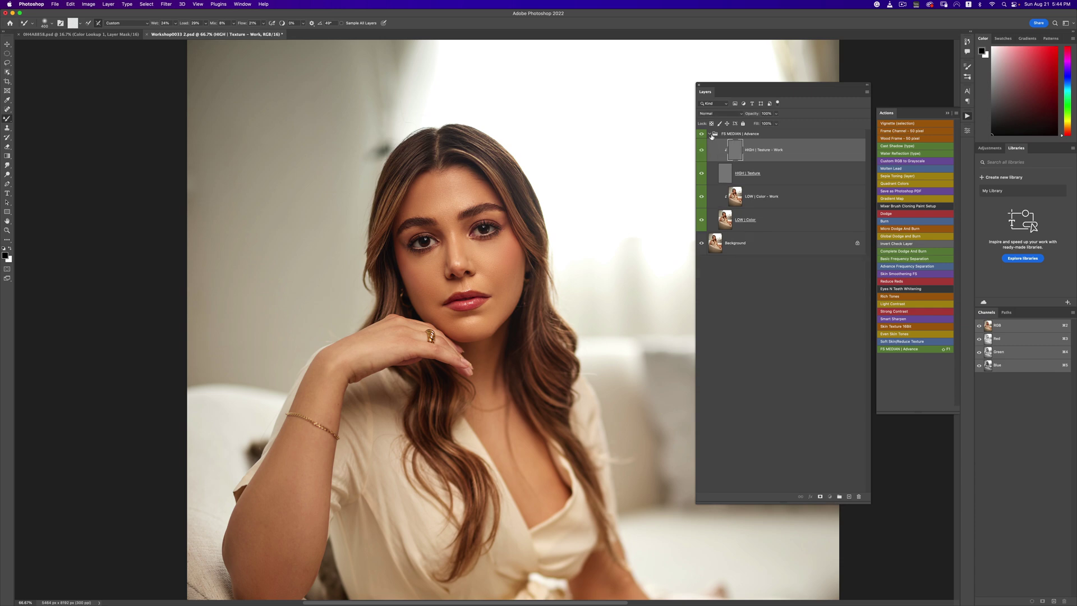
click(710, 135)
Step: Run the Complete Dodge And Burn action and set the midtones of Levels 1 in Invert Check Layer to about 1.04
click(892, 252)
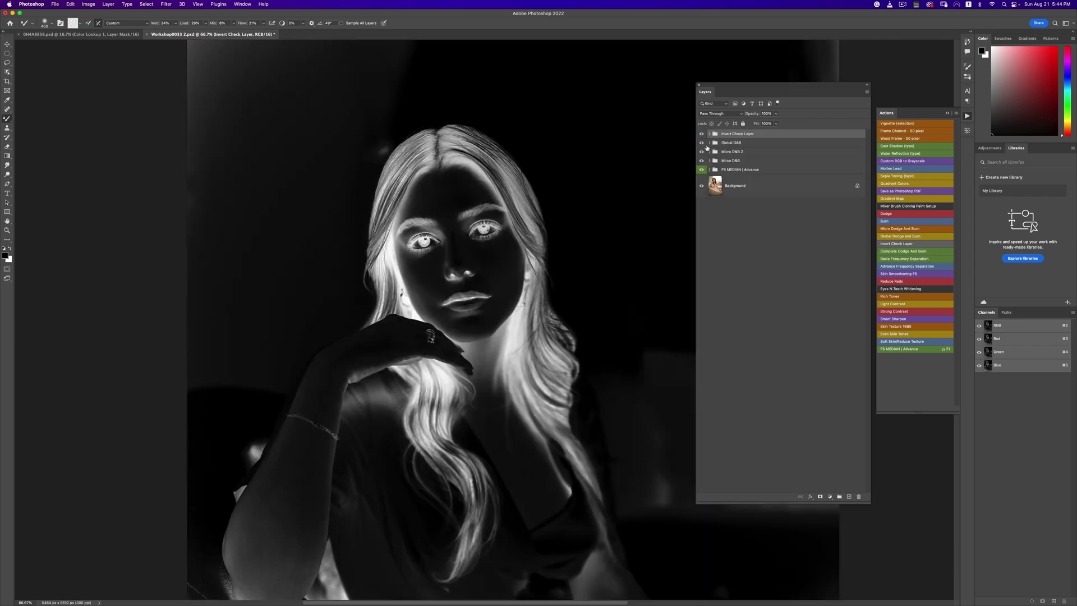
click(710, 134)
double_click(725, 150)
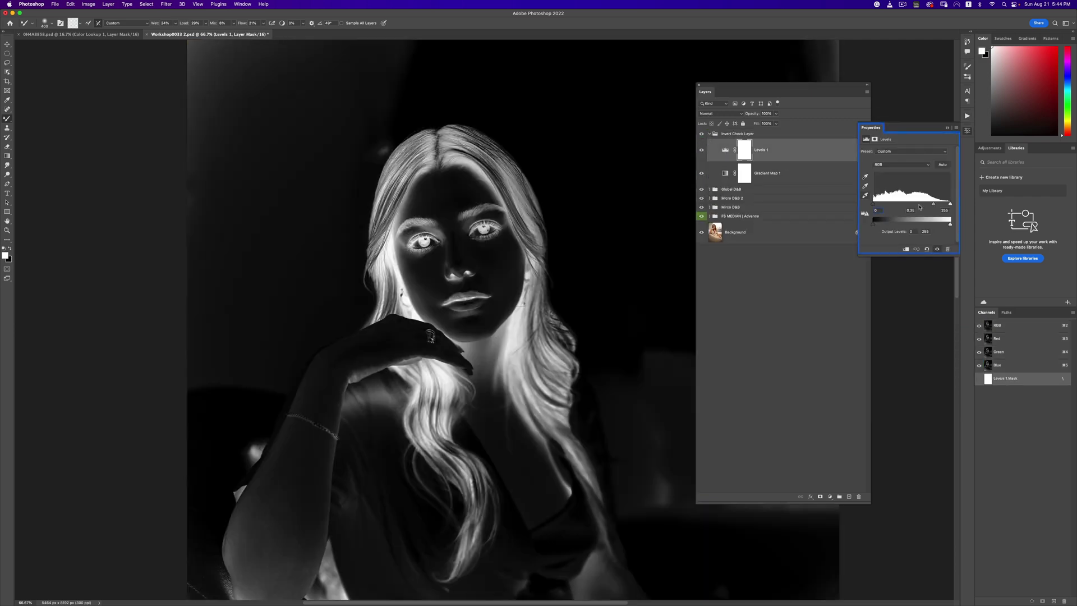
drag(933, 203, 912, 204)
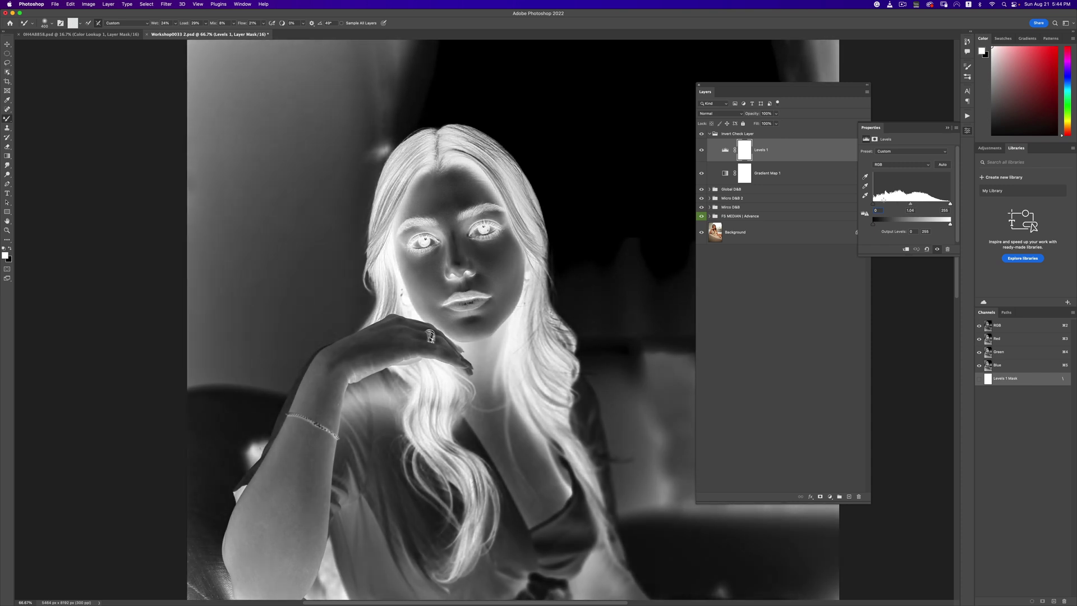
Step: Expand the dodge and burn groups and delete the Micro D&B 2 group
click(709, 207)
click(709, 198)
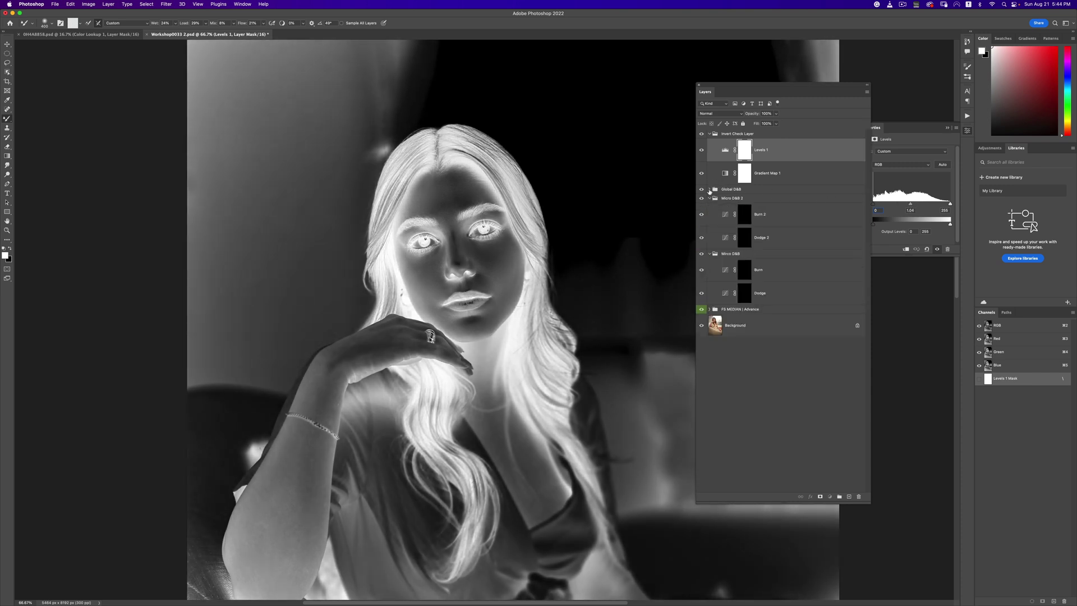
click(709, 189)
click(739, 245)
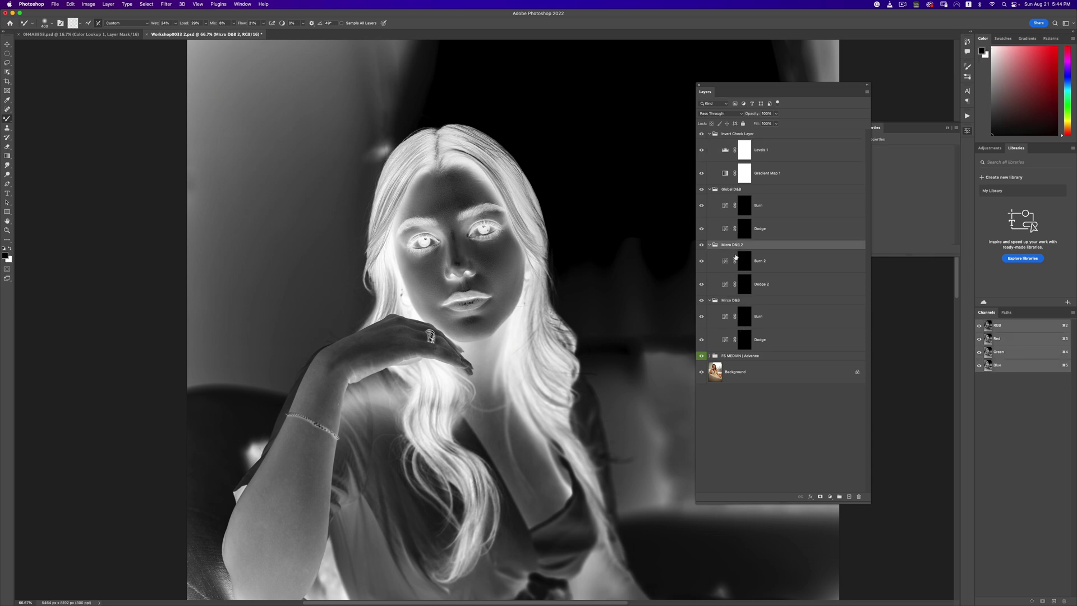
key(BackSpace)
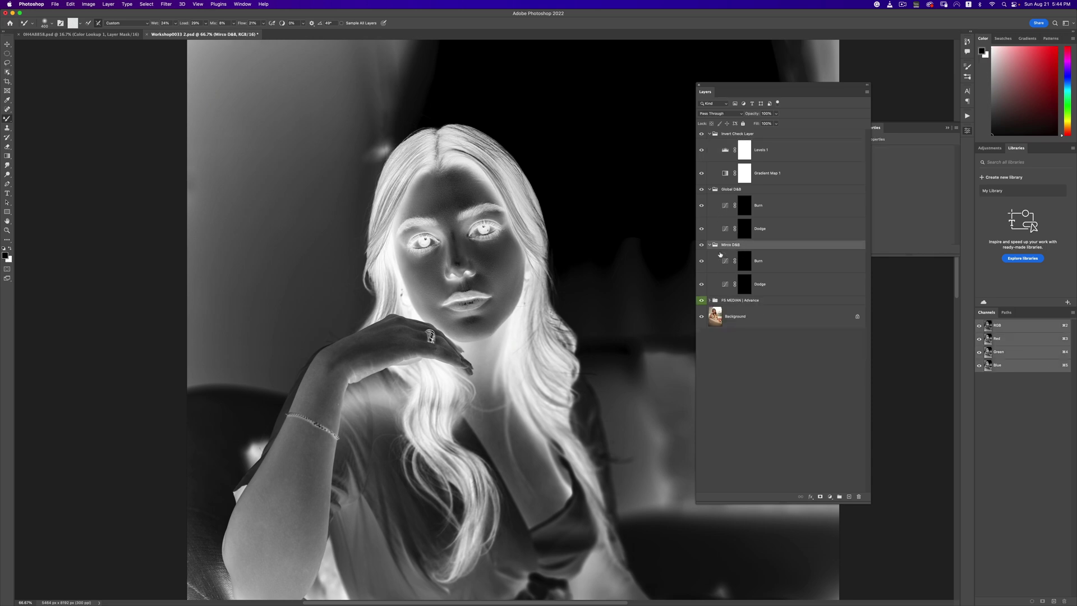
Step: Switch to the regular Brush tool with 1% flow and review its brush settings
click(7, 120)
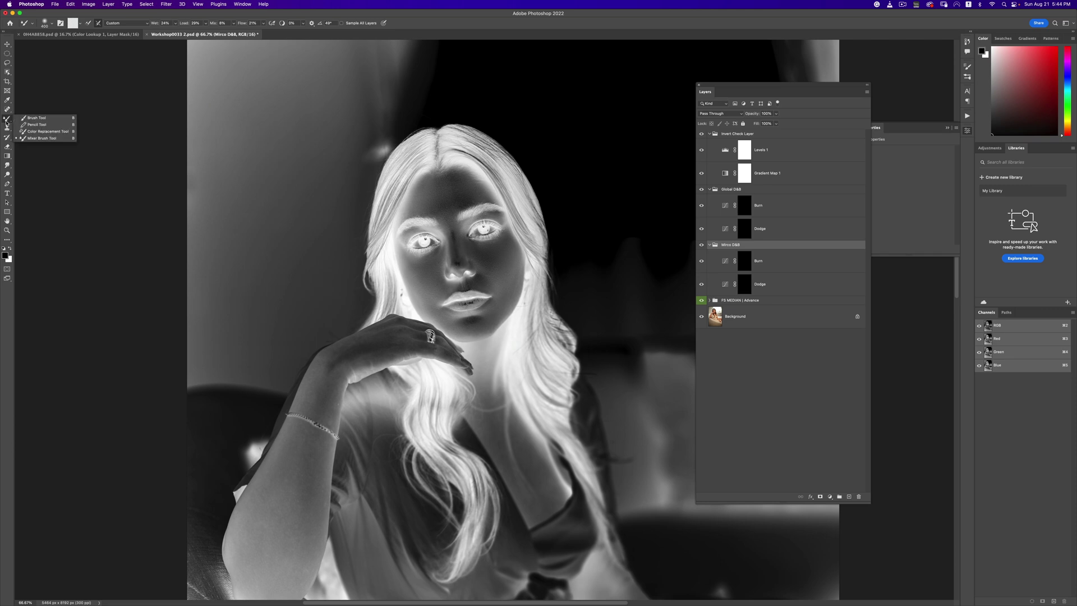
click(36, 118)
click(209, 23)
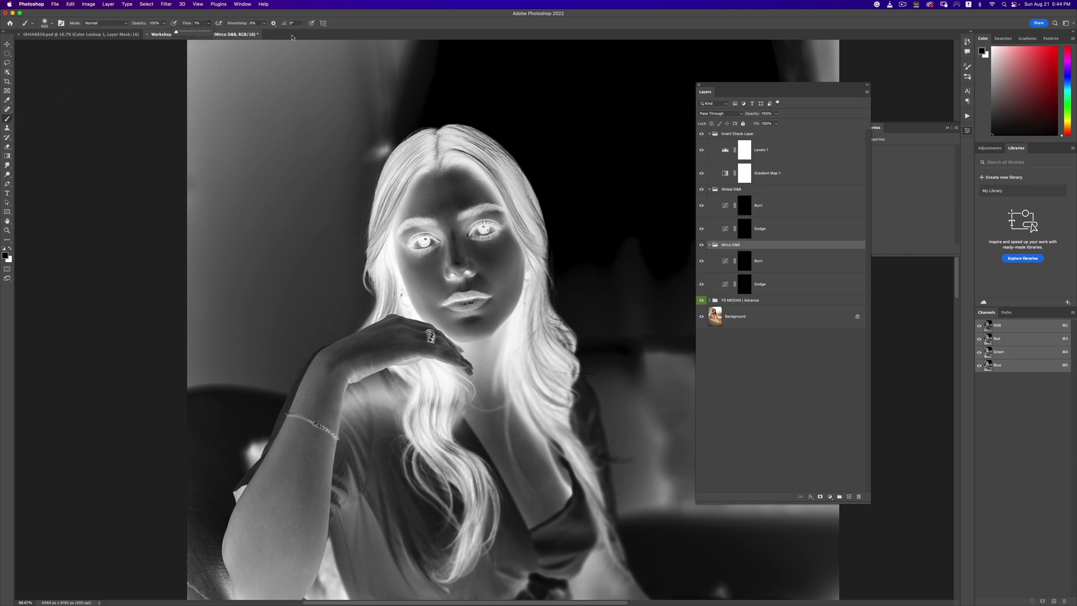
click(9, 247)
click(49, 24)
click(308, 38)
Step: Darken the Levels 1 check layer by setting its midtones to 0.74
click(725, 154)
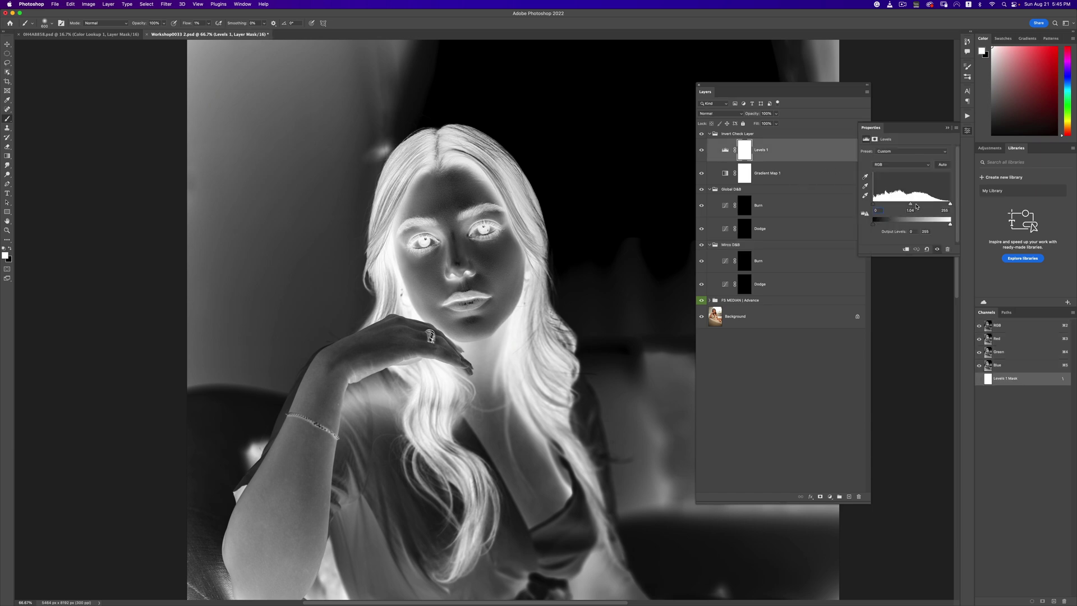
drag(916, 206, 921, 206)
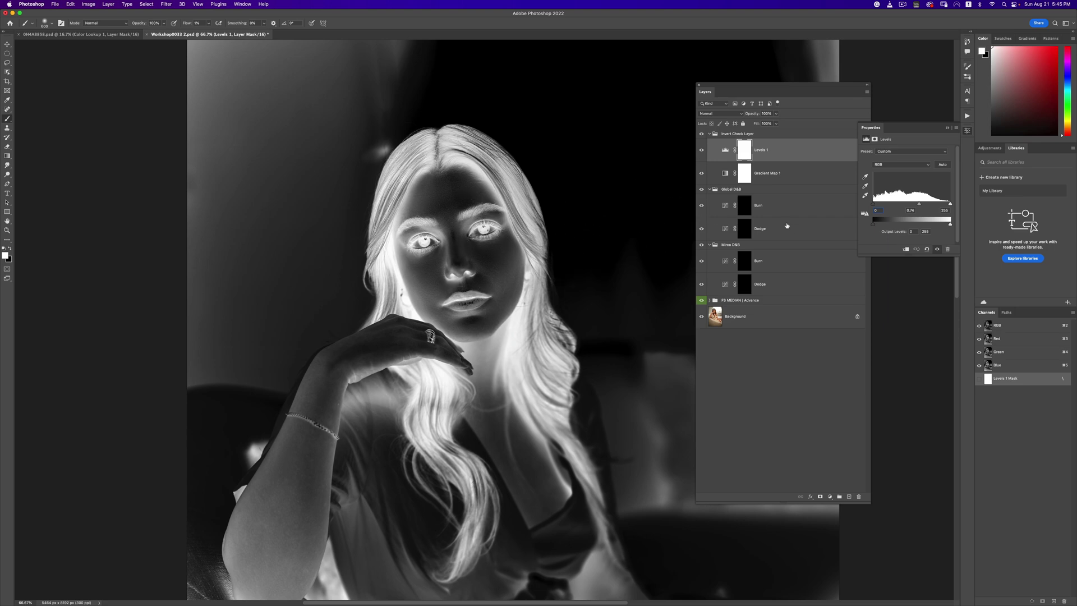
Step: Paint on the Burn mask of the Micro D&B group to darken uneven bright patches on the face, adjusting the brush size
click(745, 261)
key(bracketleft)
key(bracketleft)
key(bracketleft)
key(bracketleft)
key(bracketleft)
key(bracketleft)
key(bracketleft)
key(bracketleft)
key(bracketleft)
key(bracketleft)
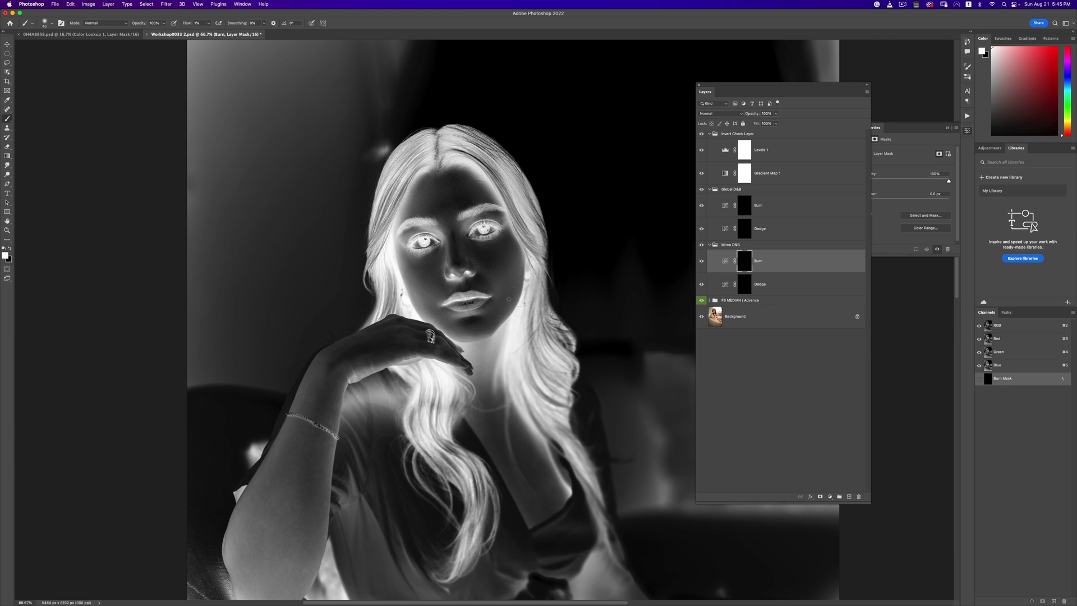
key(bracketright)
key(bracketright)
key(bracketright)
key(bracketright)
Step: Toggle the Micro D&B Burn layer to compare the face up close before and after burning
key(z)
click(507, 301)
alt+click(509, 301)
key(b)
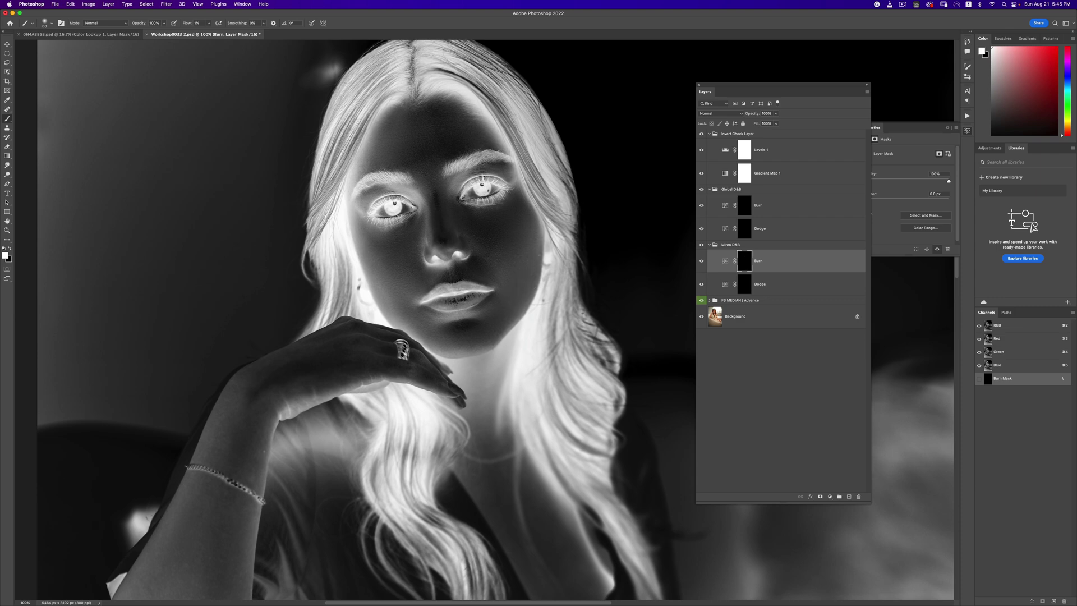
click(702, 262)
click(702, 262)
Step: Continue burning small uneven areas of the skin on the Micro D&B Burn mask with varying brush sizes
key(bracketleft)
key(bracketright)
key(bracketleft)
key(bracketleft)
key(bracketleft)
key(bracketleft)
key(bracketright)
key(bracketright)
key(bracketright)
key(bracketright)
key(bracketright)
key(bracketleft)
key(bracketleft)
key(bracketleft)
key(bracketleft)
key(bracketleft)
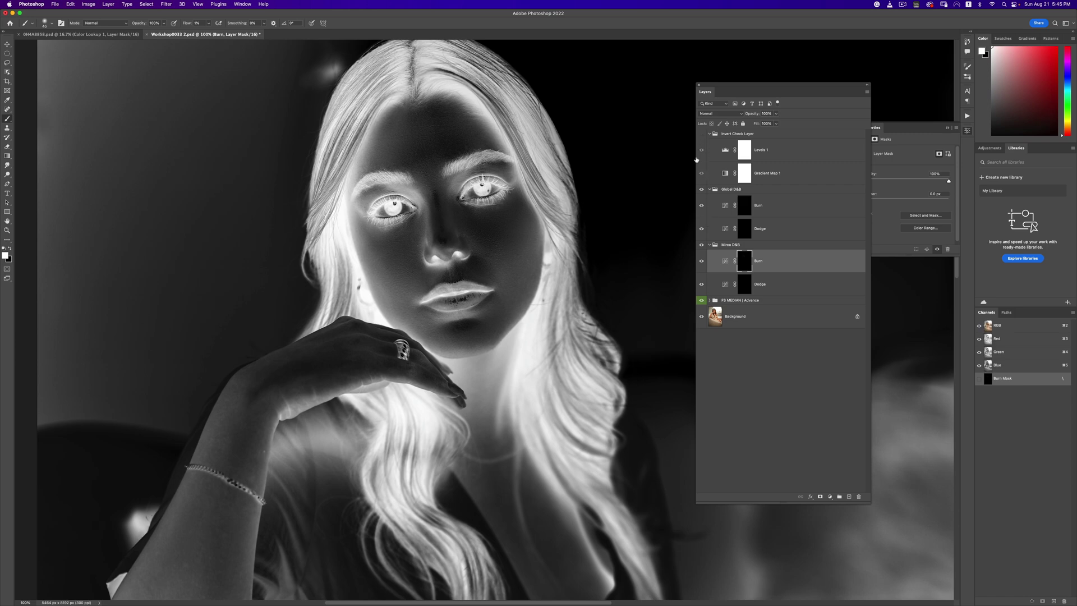
Step: Hide the Invert Check Layer group and toggle the Micro D&B group to compare the portrait with and without burning
click(702, 134)
click(702, 244)
click(701, 246)
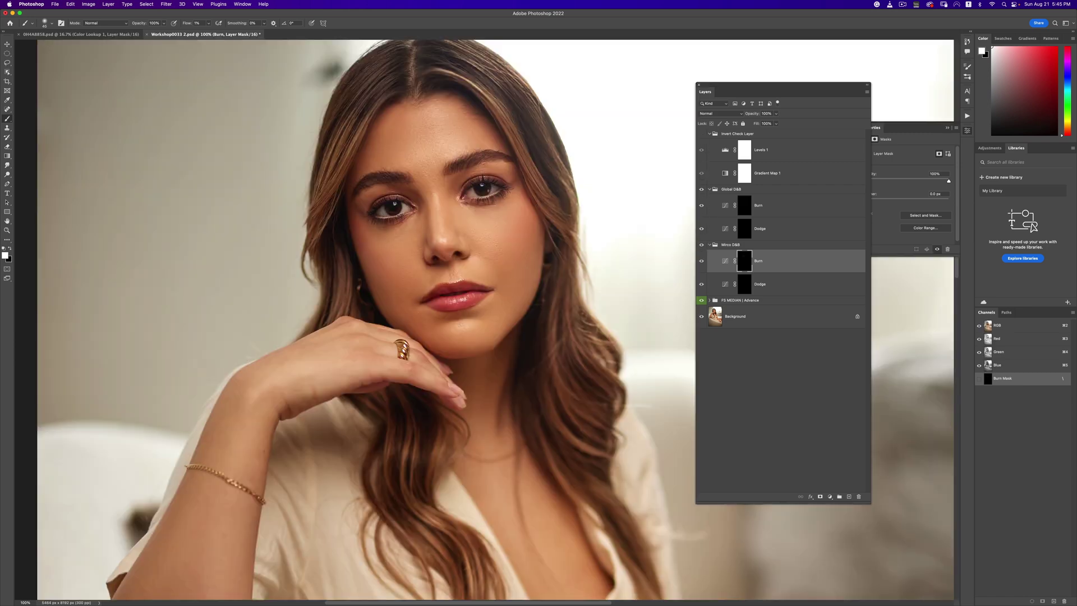
scroll(470, 312, down, 5)
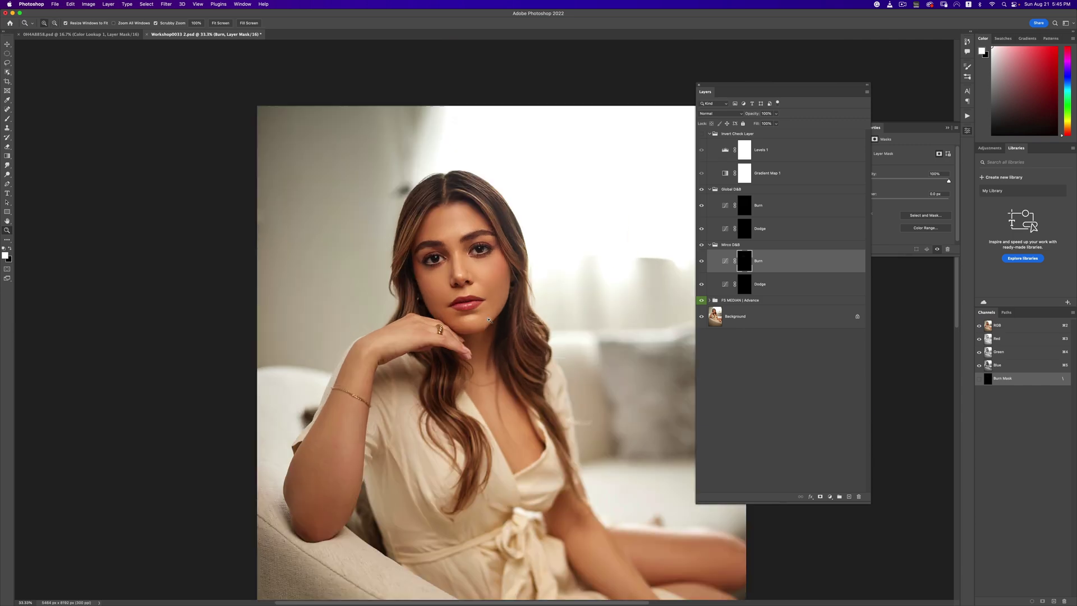
click(702, 245)
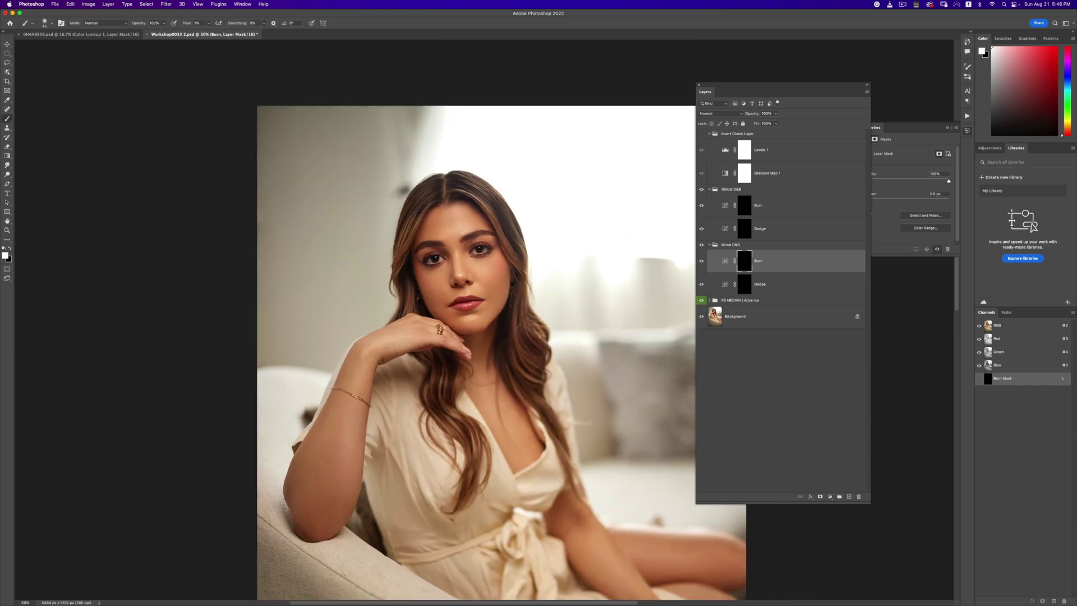
Step: Toggle the Micro D&B group repeatedly to compare the whole portrait before and after the micro dodging and burning
click(702, 246)
click(703, 247)
click(702, 246)
click(703, 246)
Step: Inspect the skin's tonal transitions with the Invert Check Layer group shown, trying different brush sizes, and hide the group again
click(701, 134)
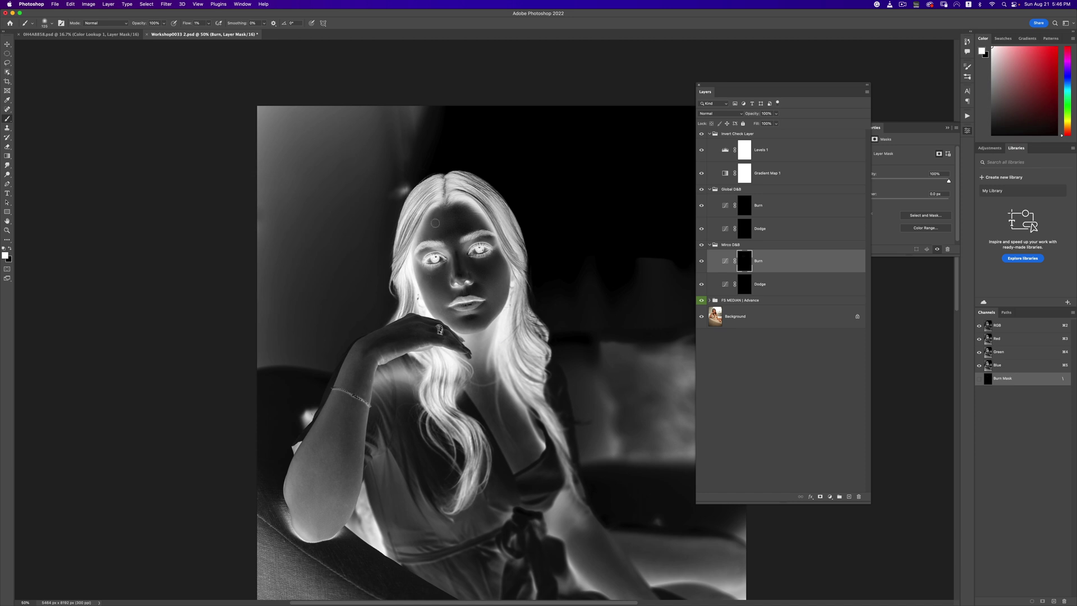
key(bracketright)
key(bracketright)
key(bracketright)
key(bracketright)
key(bracketleft)
key(bracketleft)
key(bracketleft)
key(bracketleft)
click(701, 133)
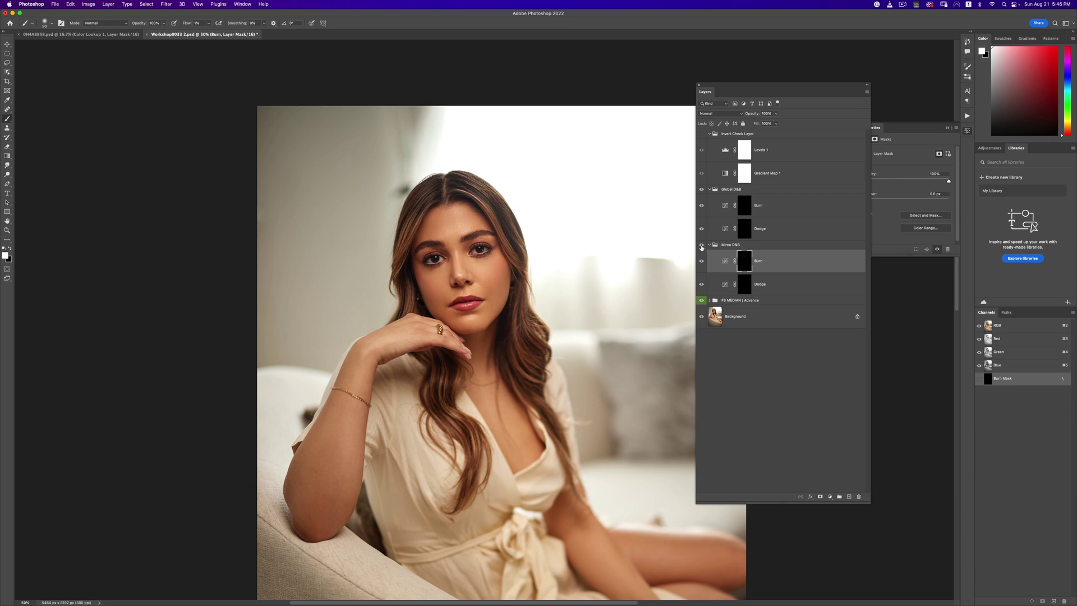
Step: Toggle the Micro D&B group once more and examine the portrait's skin at different zoom levels
click(701, 246)
click(701, 246)
key(z)
alt+click(626, 293)
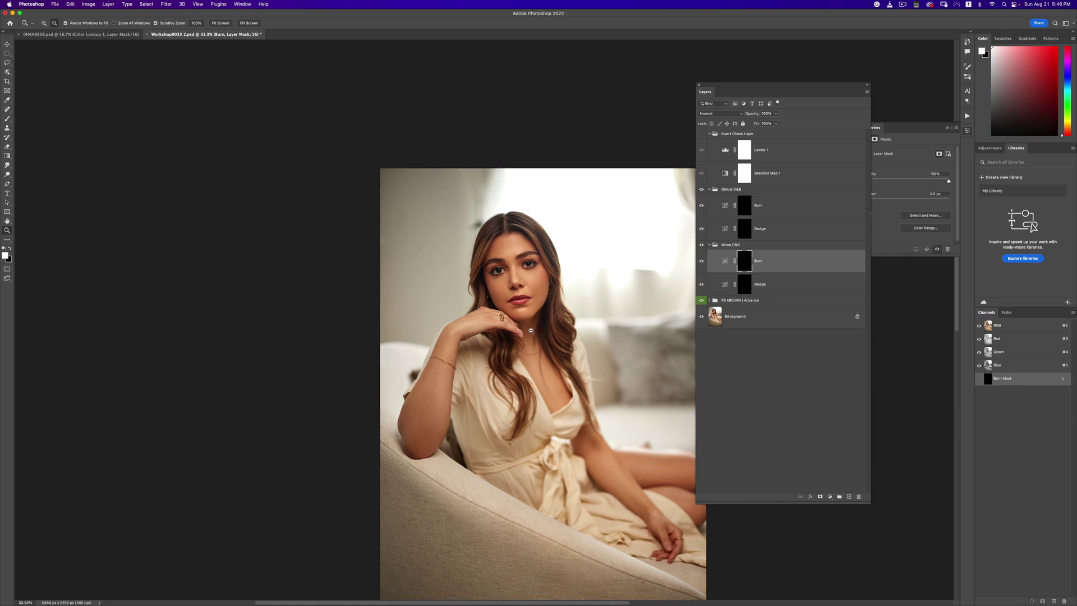
click(534, 305)
click(535, 305)
alt+click(535, 305)
key(b)
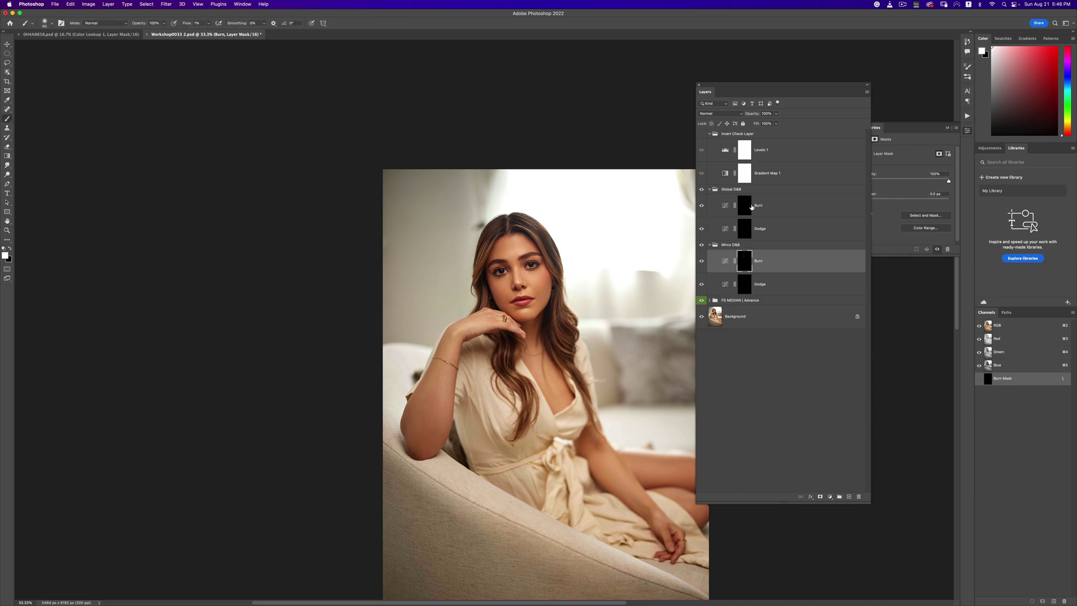
Step: Target the Dodge mask of the Global D&B group and set up an enlarged brush with 3% flow
click(728, 203)
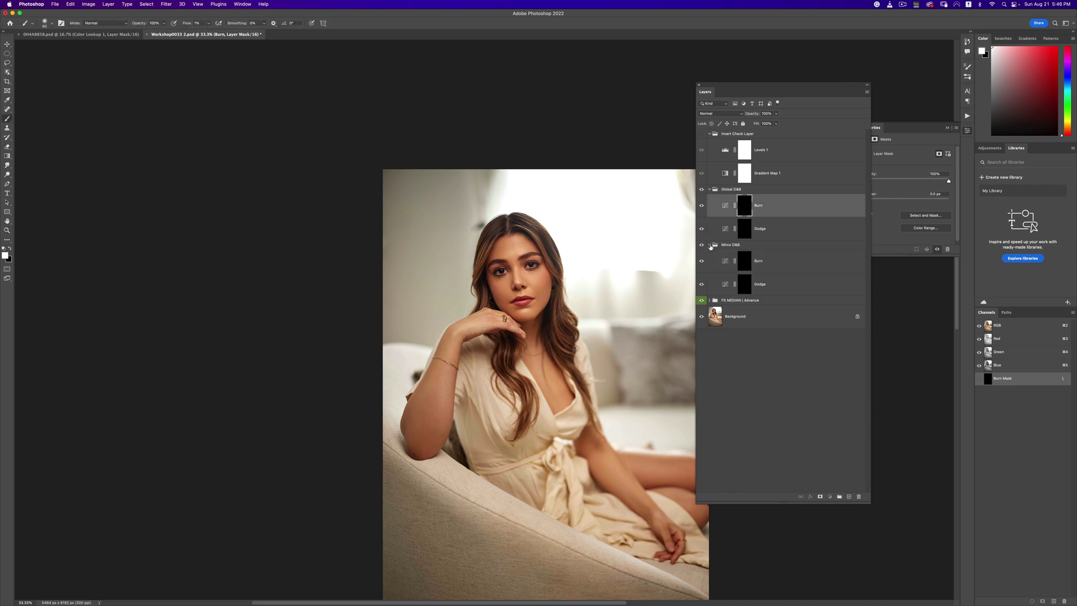
click(710, 245)
click(748, 231)
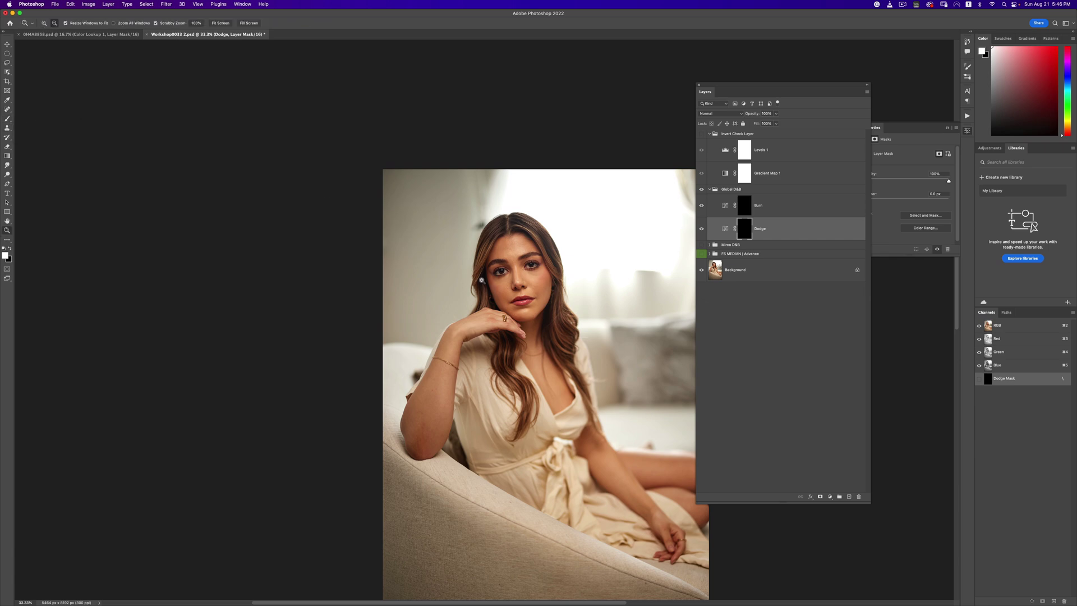
scroll(484, 279, up, 5)
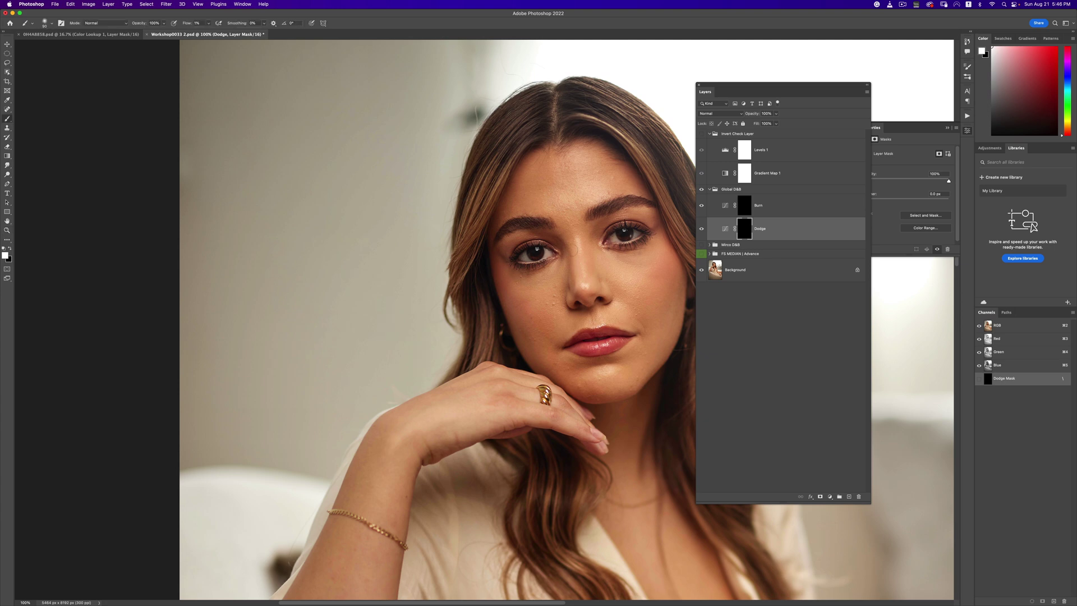
drag(567, 257, 472, 190)
key(bracketright)
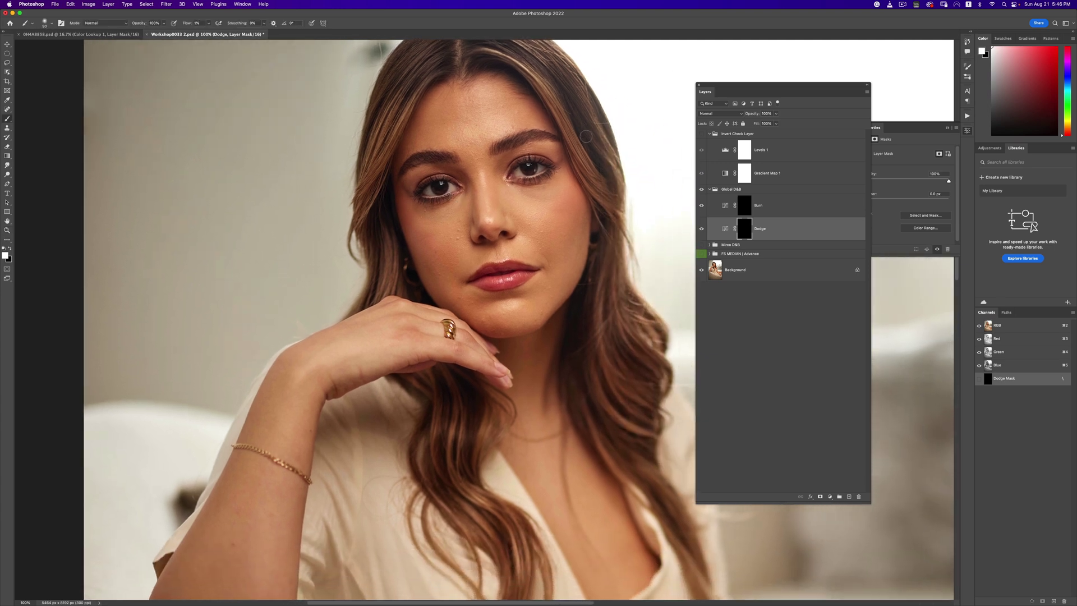
key(bracketright)
key(bracketright)
key(bracketright)
key(bracketright)
key(bracketright)
key(bracketright)
drag(208, 23, 213, 33)
click(371, 33)
Step: Paint on the Global D&B Dodge mask to brighten the highlights of the face and body, varying the brush size
key(bracketleft)
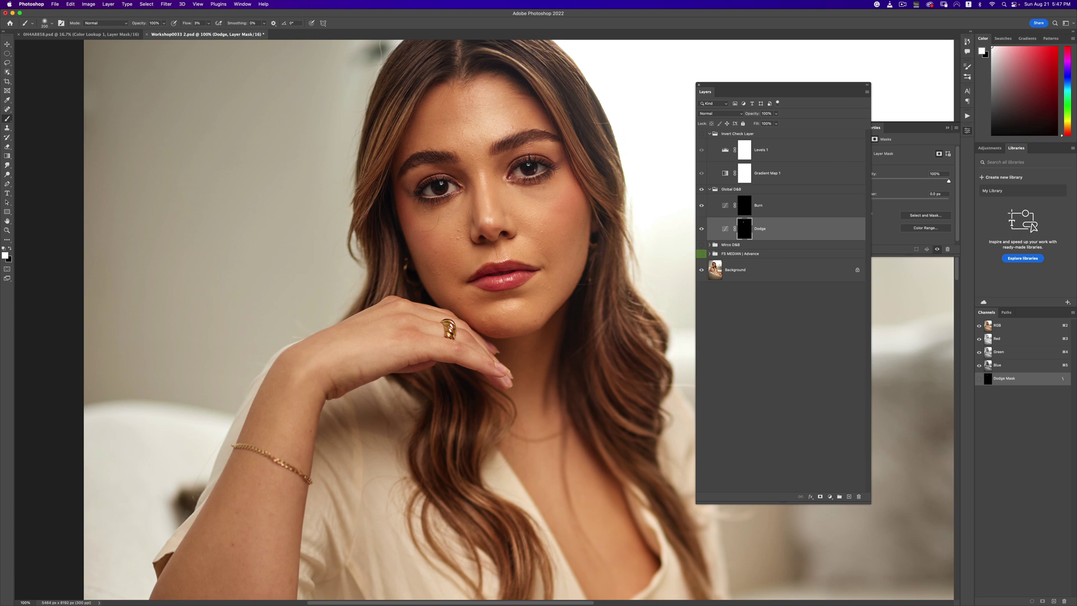
key(bracketleft)
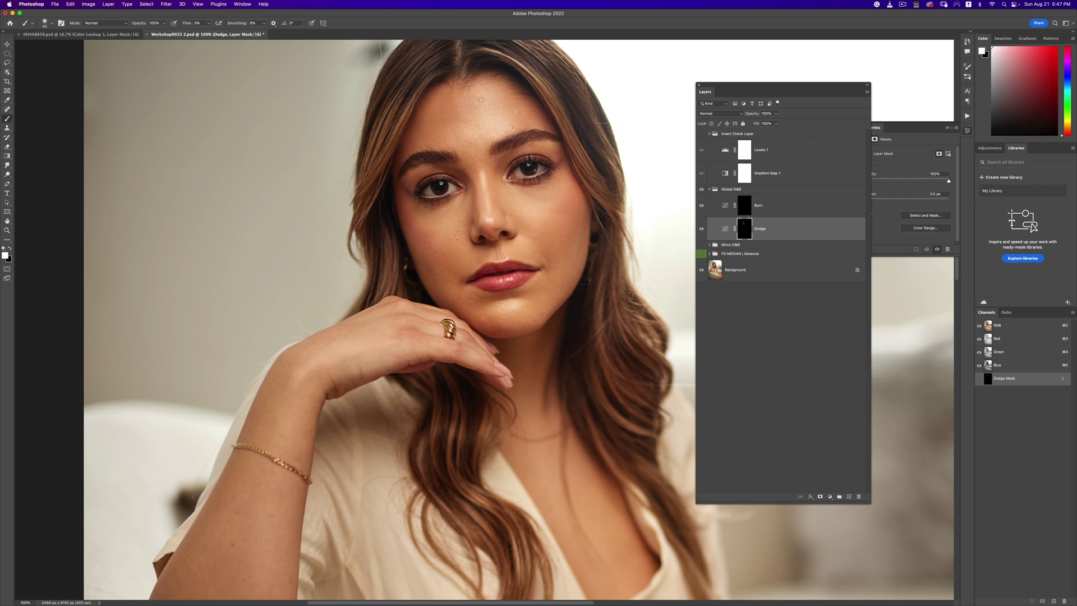
key(z)
drag(545, 236, 437, 236)
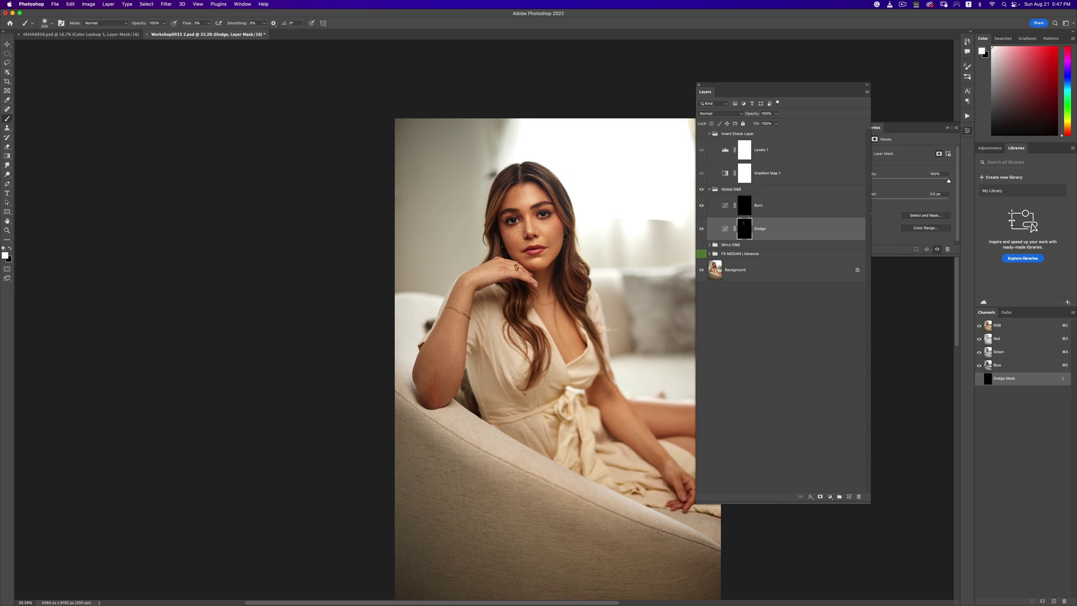
key(bracketright)
key(bracketright)
key(z)
click(535, 240)
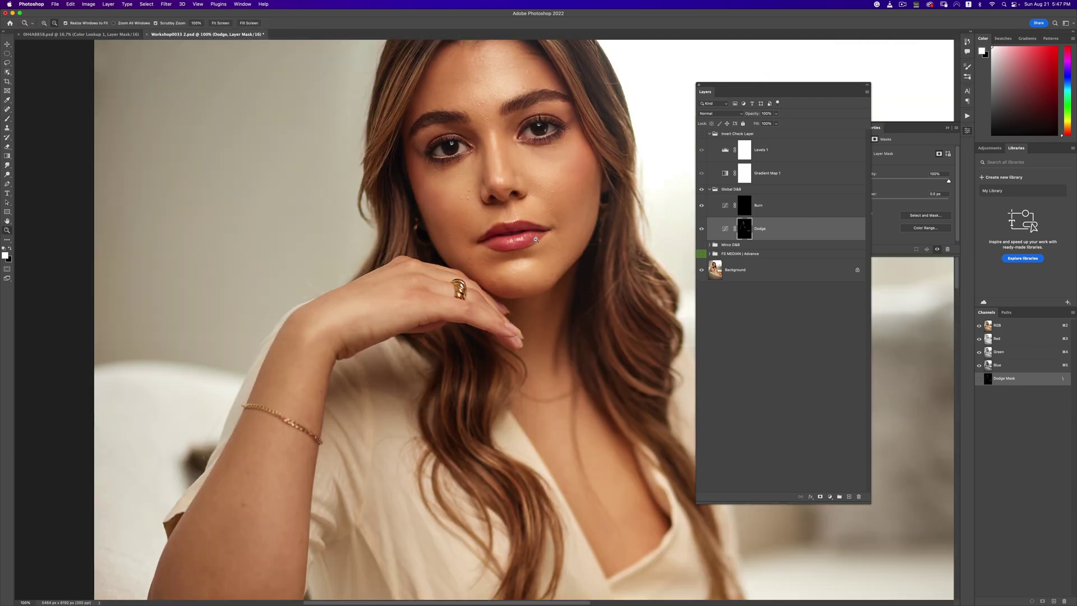
alt+click(536, 240)
alt+click(535, 240)
key(b)
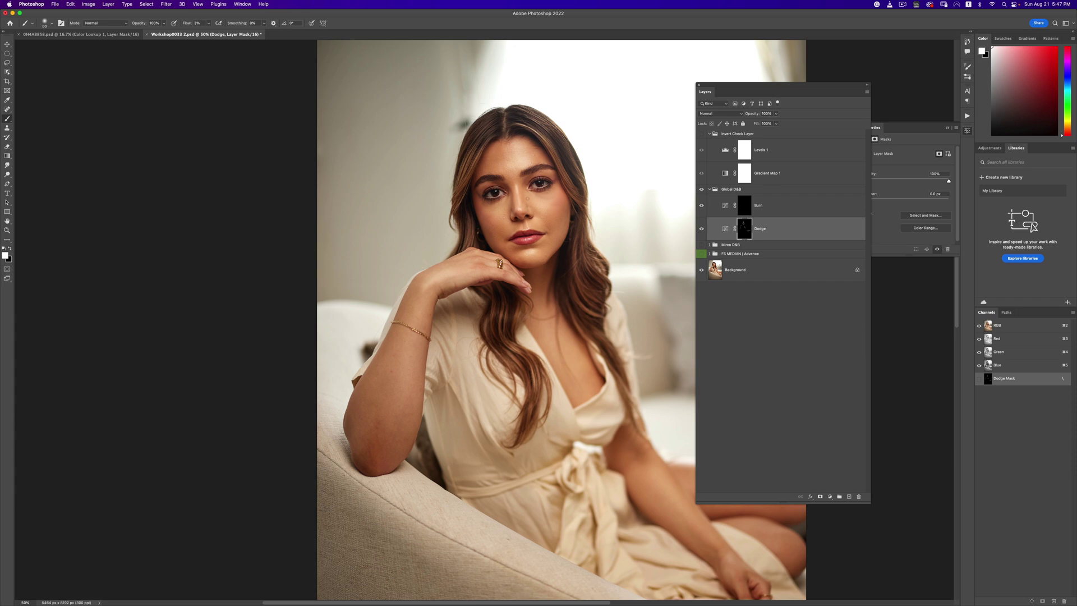
Step: Touch up small highlights around the eyes on the Global D&B Dodge mask at close range
key(z)
drag(544, 180, 544, 201)
key(b)
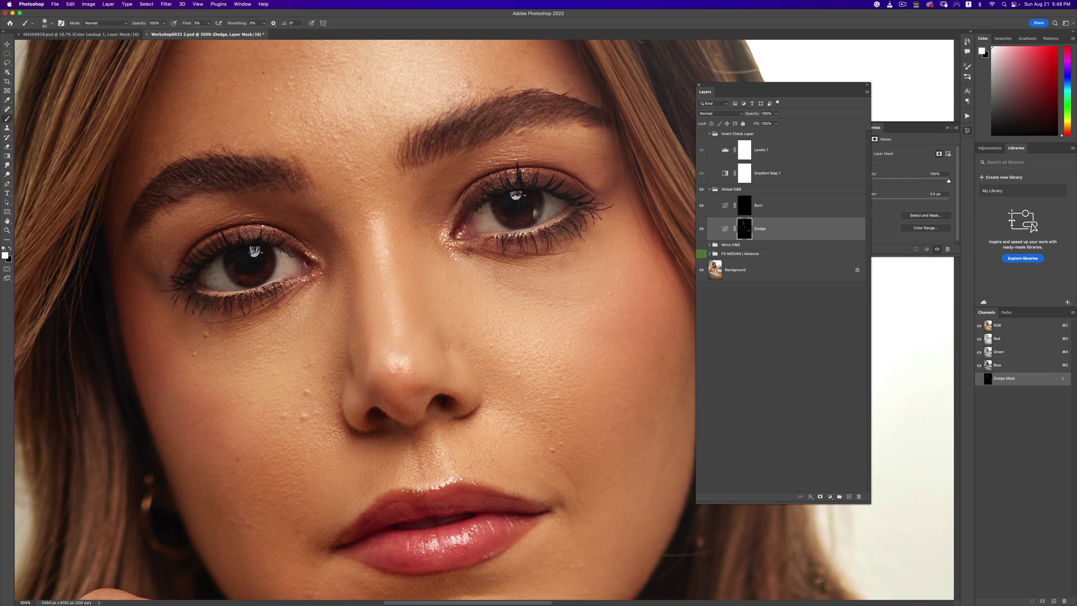
click(510, 150)
key(z)
mouse_move(472, 272)
mouse_down()
mouse_move(449, 287)
mouse_move(477, 283)
mouse_up()
key(b)
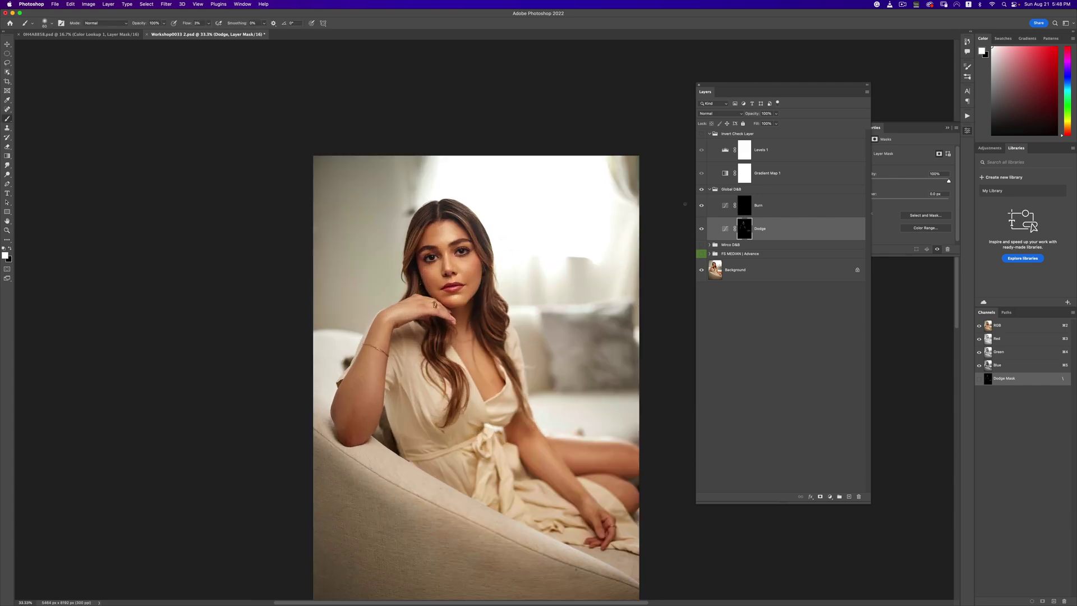
Step: Paint on the Global D&B Burn mask to deepen the shadows of the face and body, varying the brush size
click(741, 212)
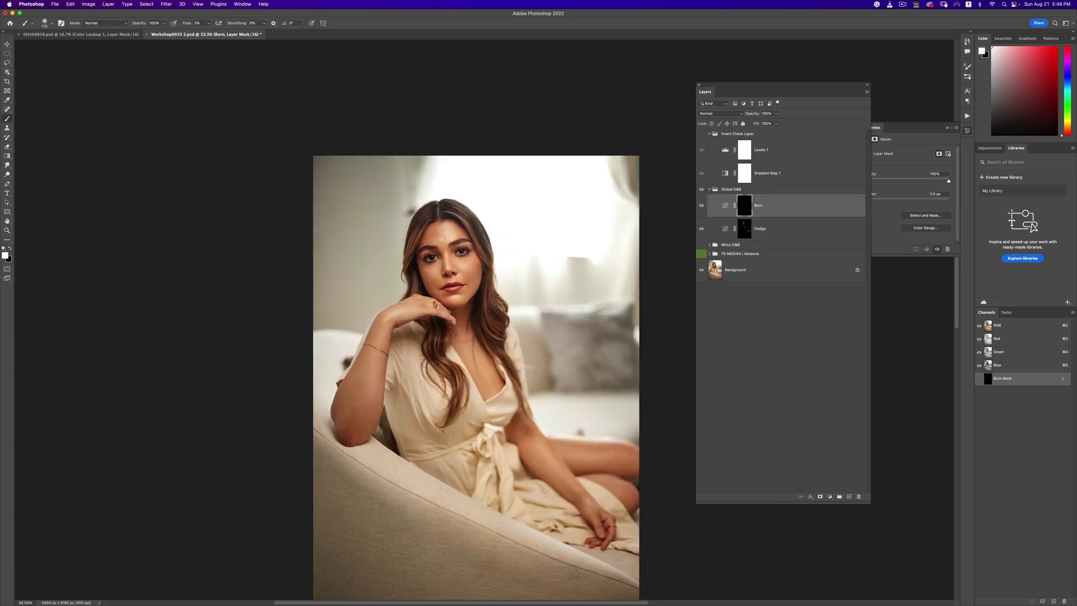
scroll(465, 168, down, 3)
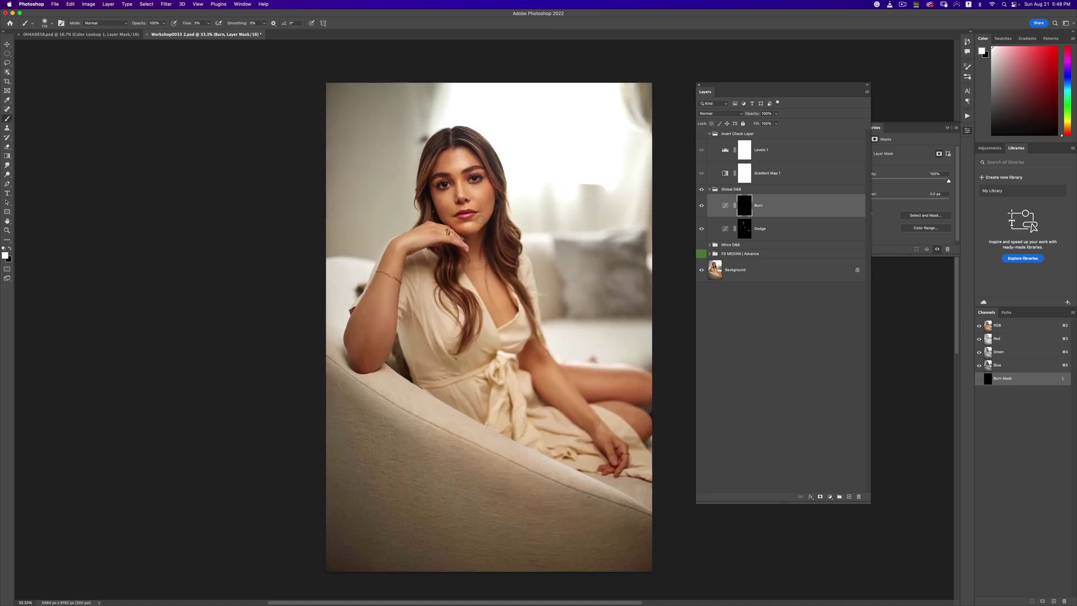
key(super+equal)
scroll(448, 168, down, 2)
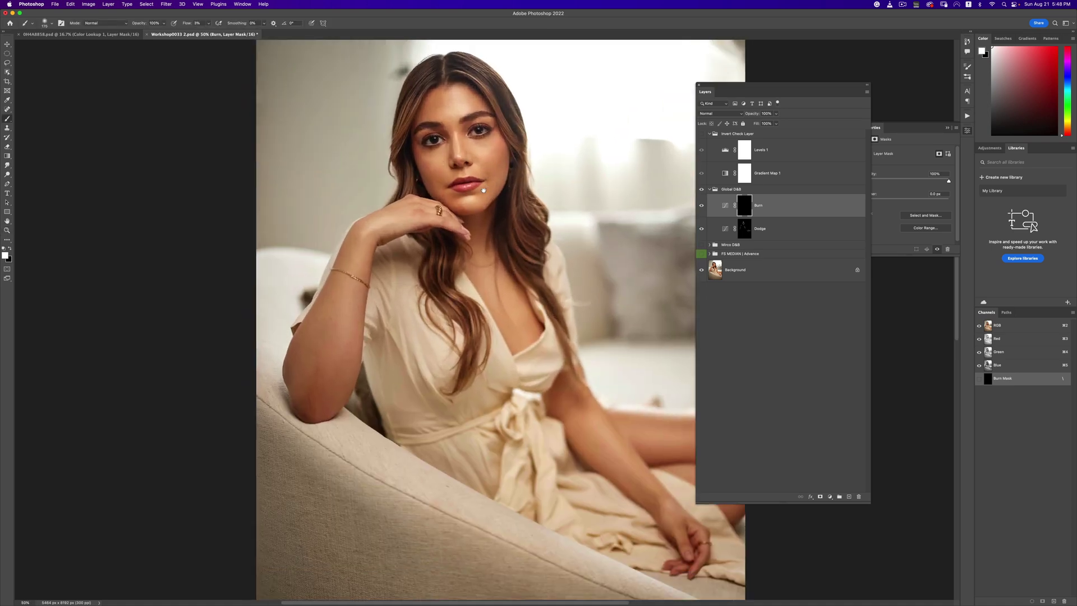
key(bracketright)
key(bracketright)
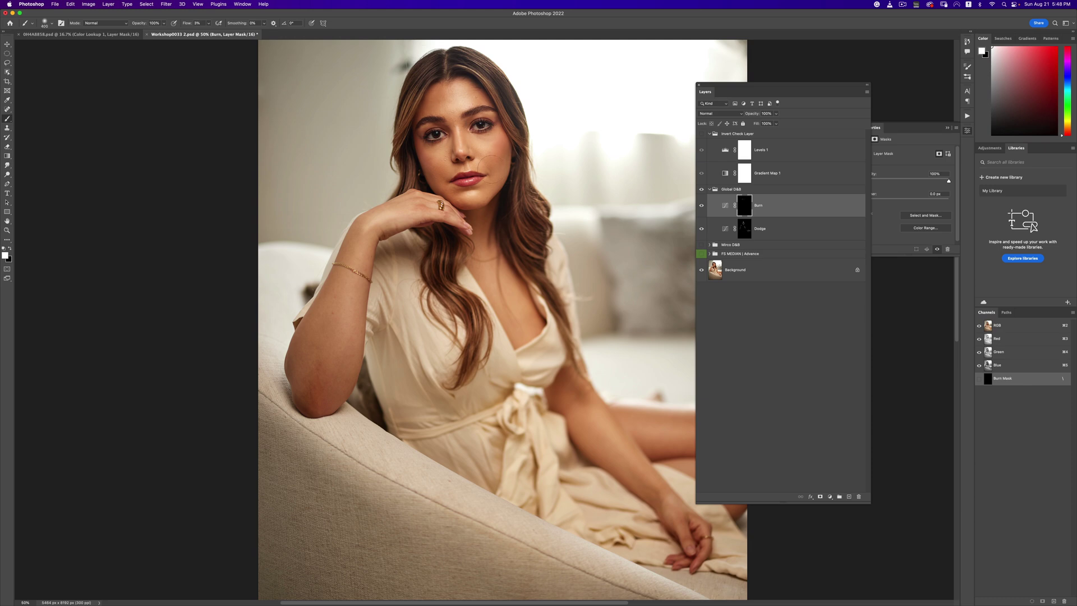
key(bracketleft)
key(bracketleft)
key(bracketleft)
key(bracketleft)
key(bracketleft)
key(bracketleft)
drag(780, 91, 861, 84)
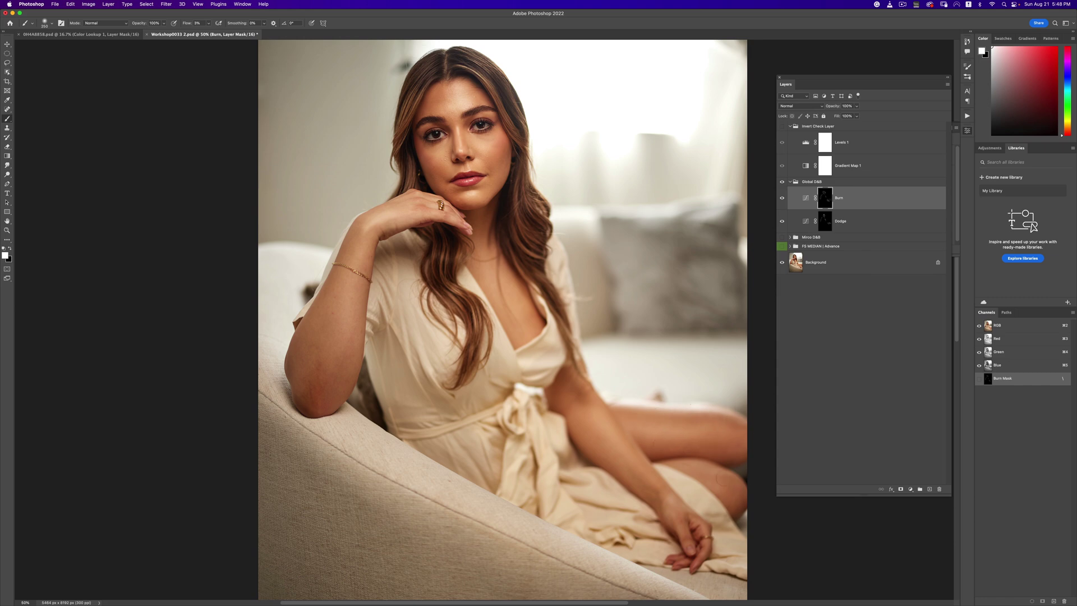
Step: Review the overall portrait and make the Micro D&B and FS MEDIAN | Advance groups visible again
key(z)
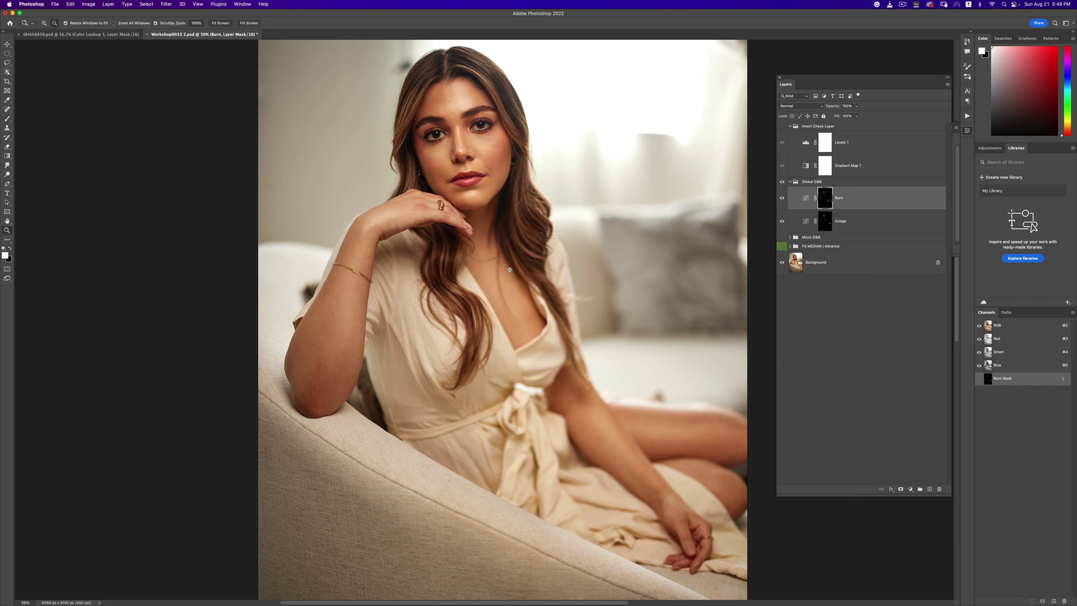
alt+click(504, 257)
alt+click(503, 256)
alt+click(504, 256)
alt+click(504, 257)
click(504, 256)
click(504, 257)
click(503, 257)
key(b)
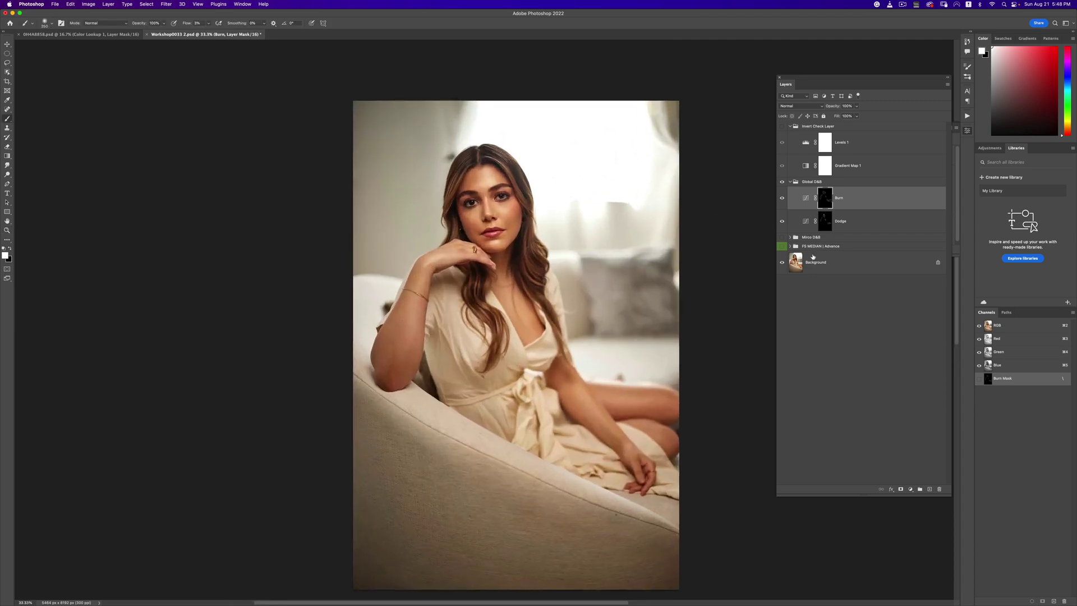
click(782, 238)
click(782, 246)
Step: Compare the retouched portrait with the original Background layer, and examine the result more closely
alt+click(783, 264)
alt+click(783, 263)
alt+click(782, 264)
alt+click(783, 264)
key(z)
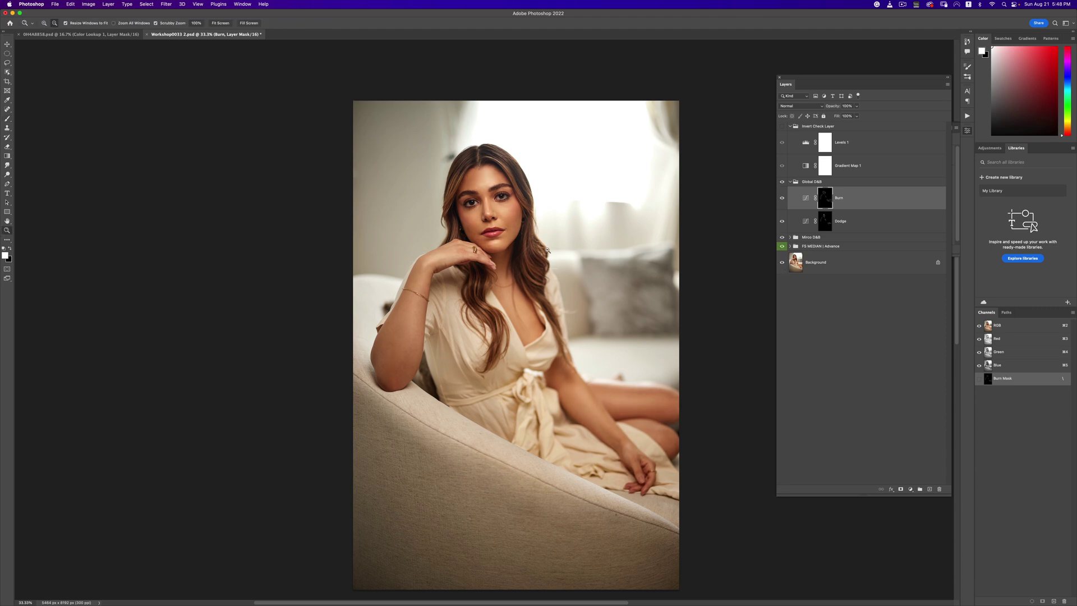
alt+click(561, 280)
click(534, 251)
click(534, 251)
key(b)
Step: Run the Global Dodge and Burn action above the collapsed Global D&B group and target the new Dodge mask
click(791, 181)
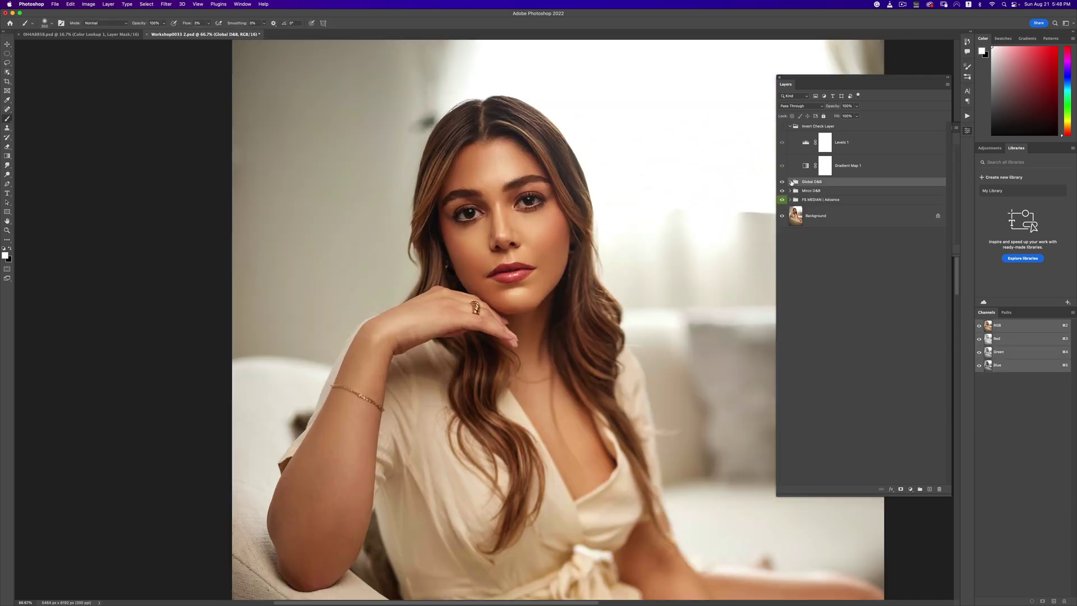
click(967, 116)
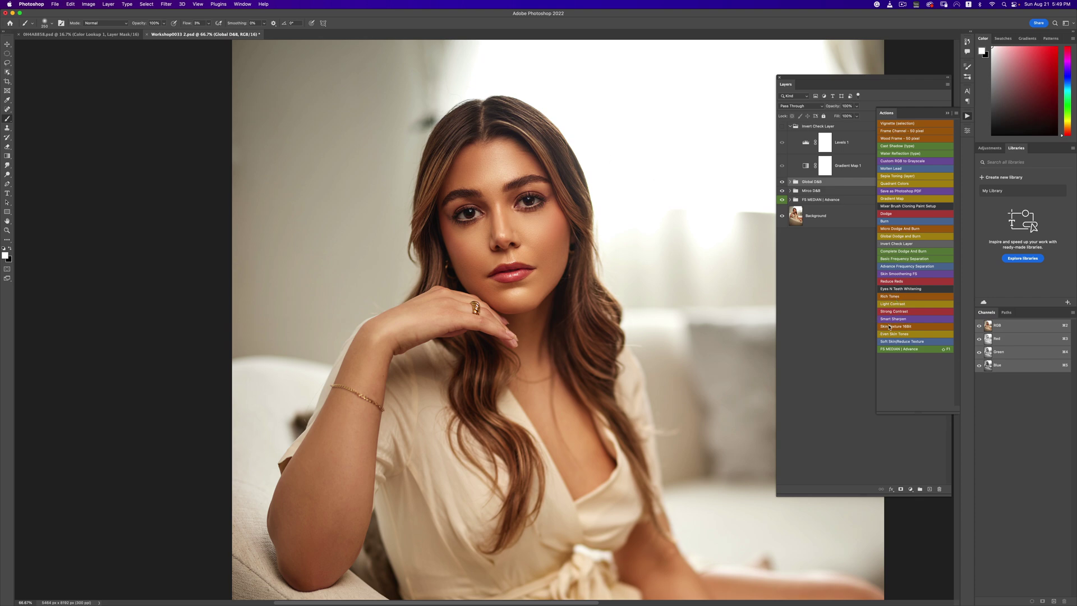
click(893, 237)
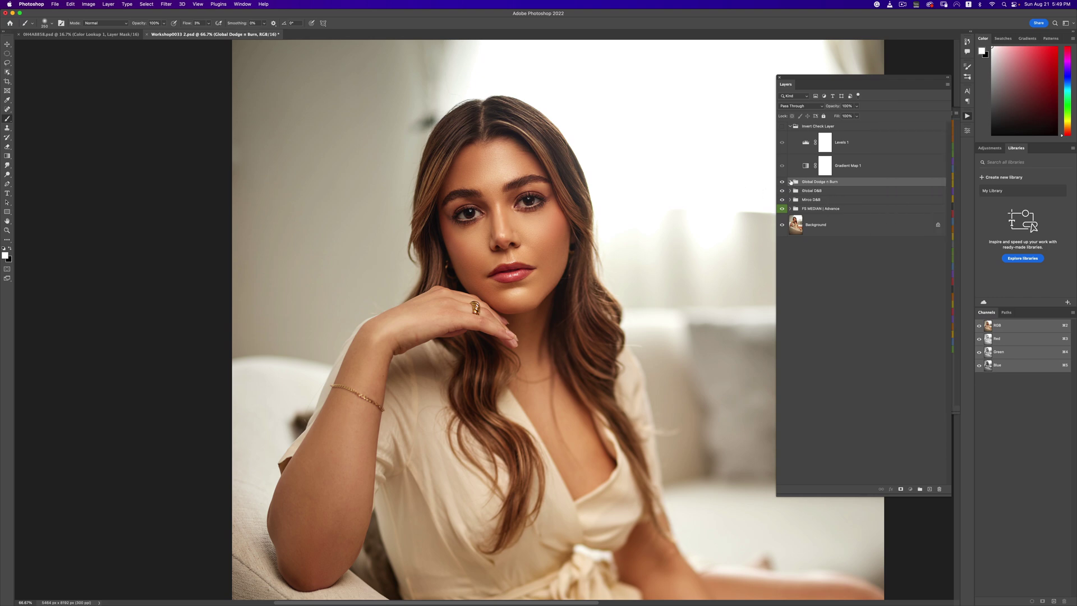
click(824, 221)
click(967, 116)
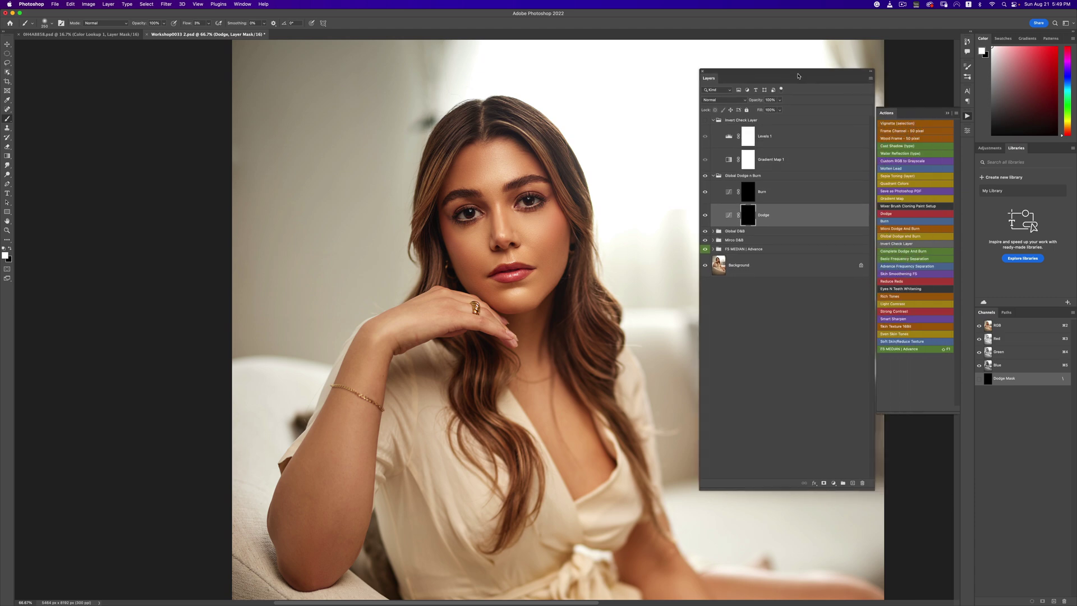
Step: Raise the brush flow and paint with a small brush on the Global Dodge n Burn group's Dodge mask to accent the facial highlights
click(208, 23)
click(208, 35)
drag(208, 35, 211, 35)
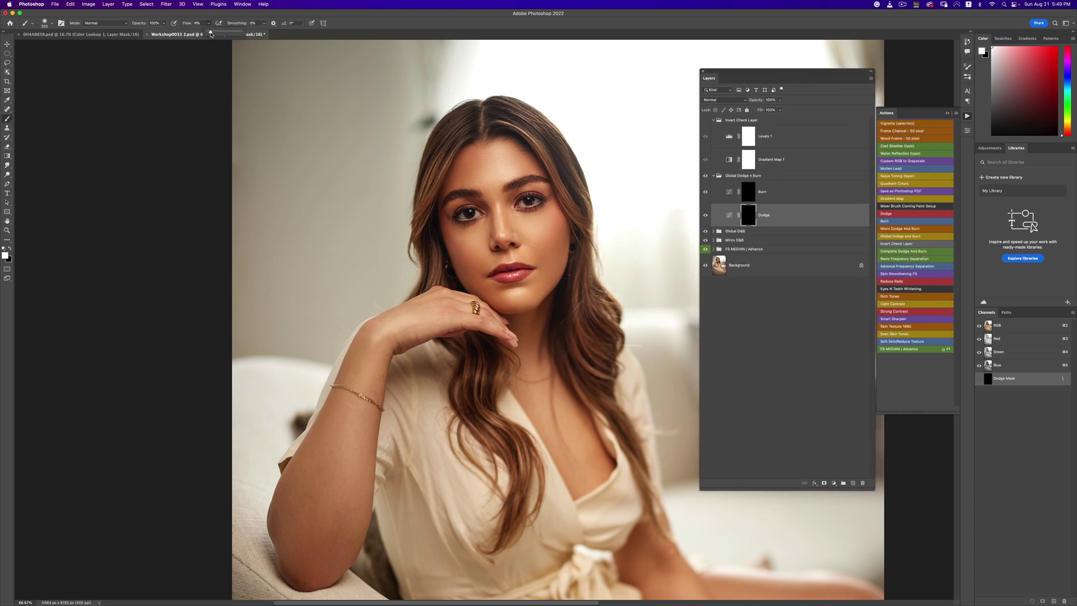
click(344, 29)
key(bracketleft)
key(bracketleft)
key(bracketleft)
key(bracketleft)
key(bracketleft)
key(bracketleft)
key(bracketleft)
key(bracketleft)
key(bracketleft)
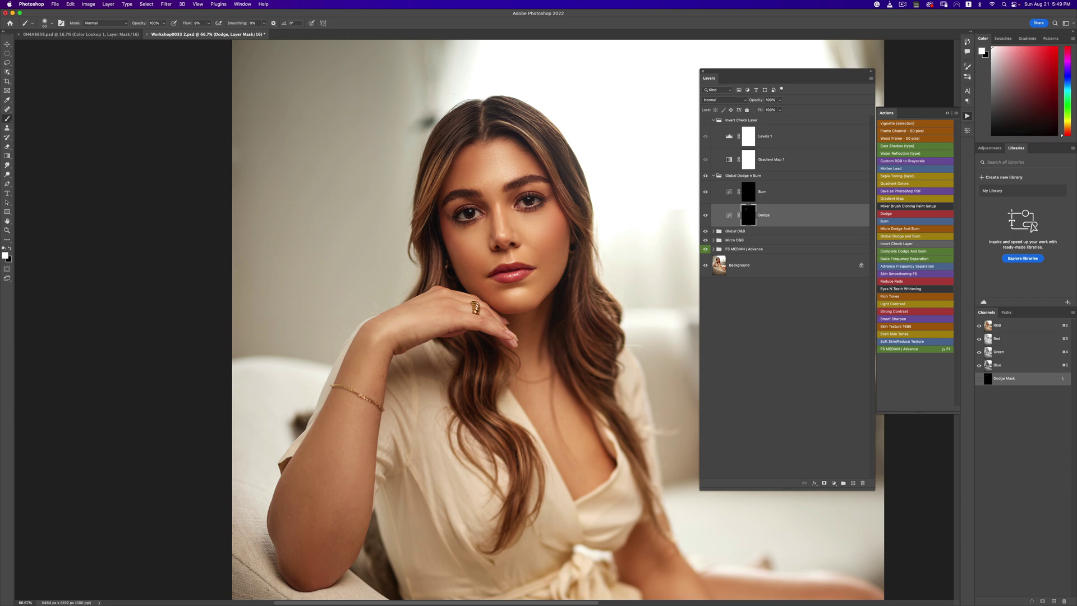
key(bracketleft)
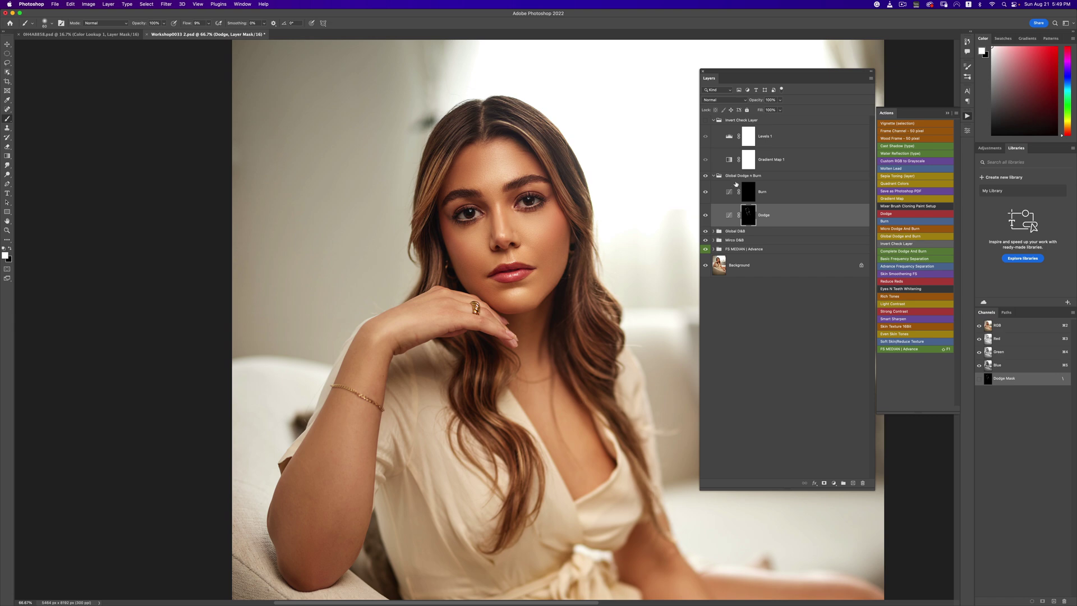
Step: Paint on the Global Dodge n Burn group's Burn mask to deepen the facial contours and hair shadows, varying the brush size
click(748, 191)
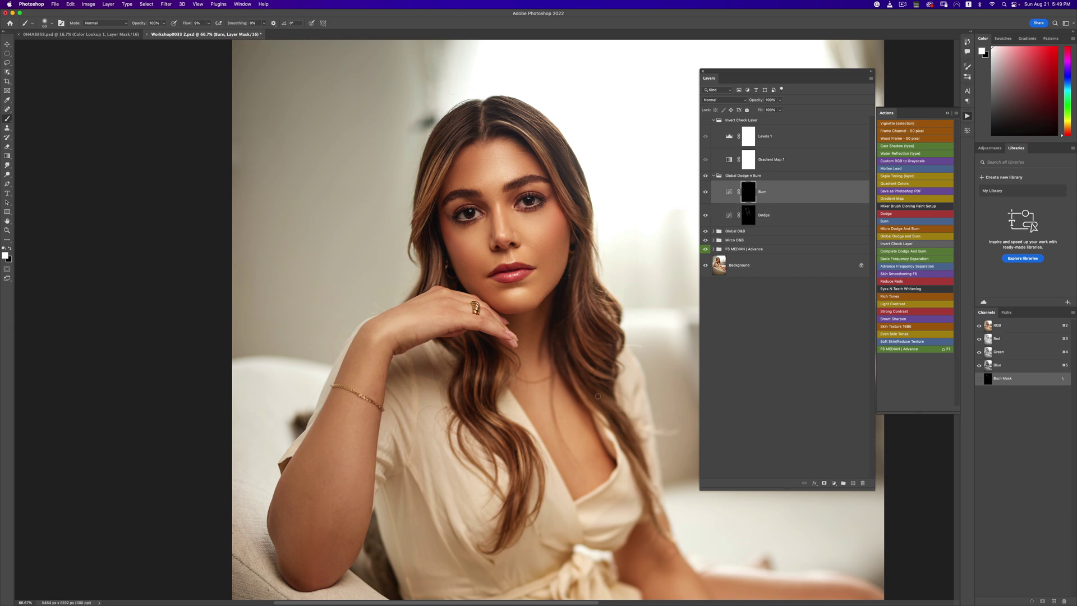
key(])
key(bracketleft)
key(bracketleft)
key(bracketright)
key(bracketright)
key(bracketright)
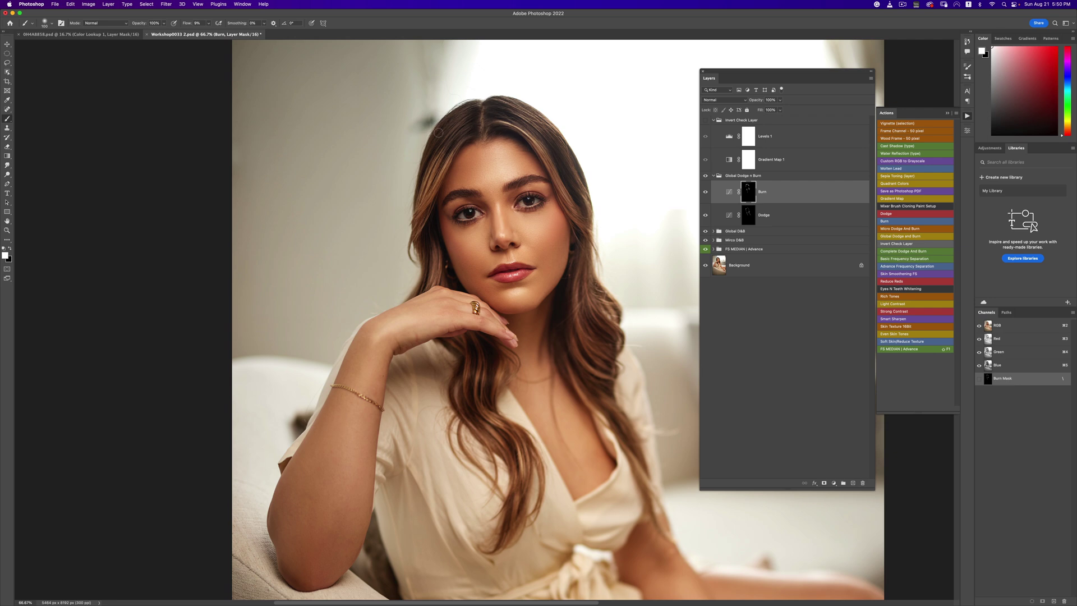
Step: Toggle the Global Dodge n Burn group at different zoom levels to compare the portrait with and without the stronger contouring
key(z)
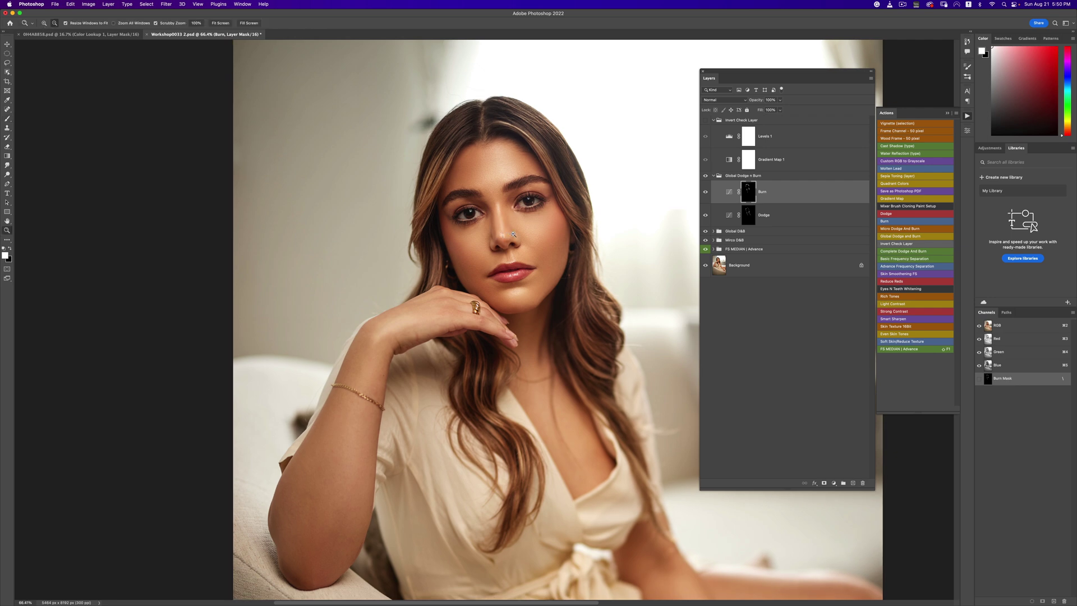
alt+click(515, 245)
click(515, 245)
key(b)
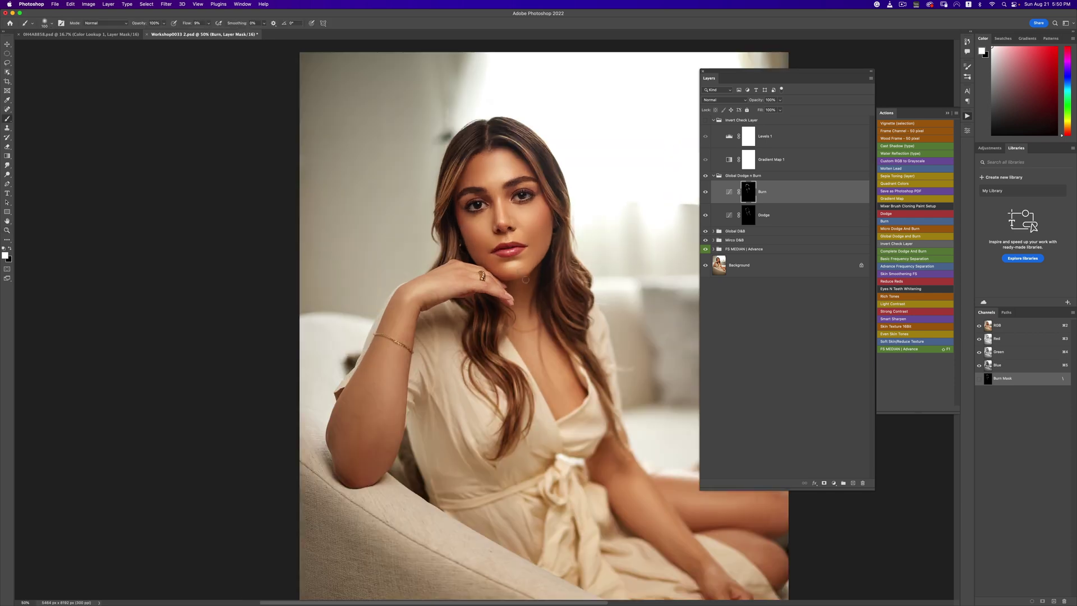
click(706, 176)
click(706, 176)
key(z)
alt+click(532, 246)
alt+click(533, 247)
key(b)
click(706, 176)
click(706, 177)
key(z)
click(511, 191)
click(512, 191)
key(b)
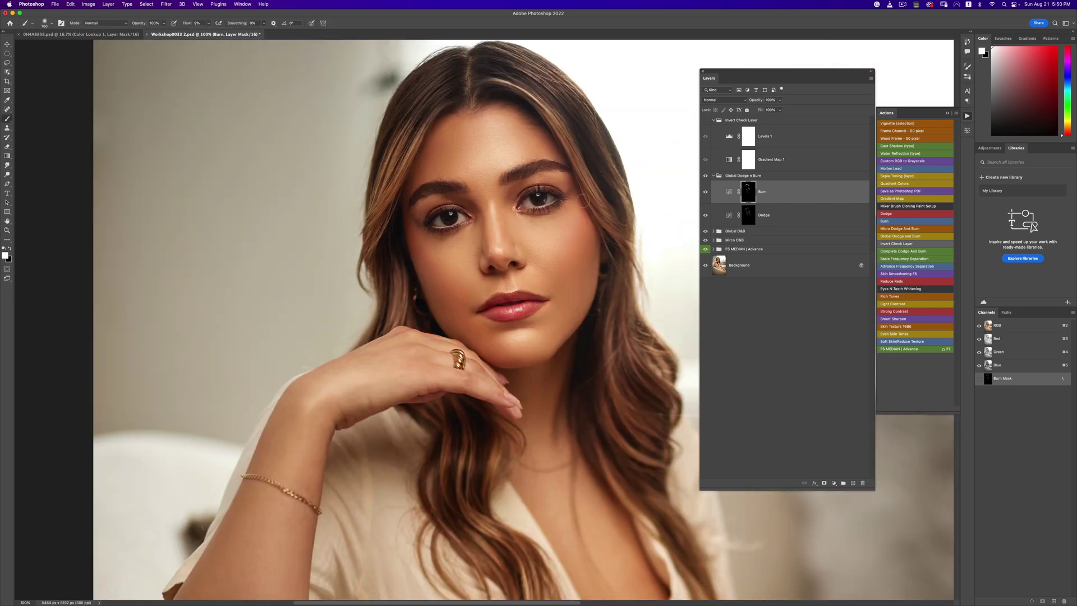
Step: Collapse the Global Dodge n Burn group, run the Eyes N Teeth Whitening action above it and target the Photo Filter 1 mask
click(712, 176)
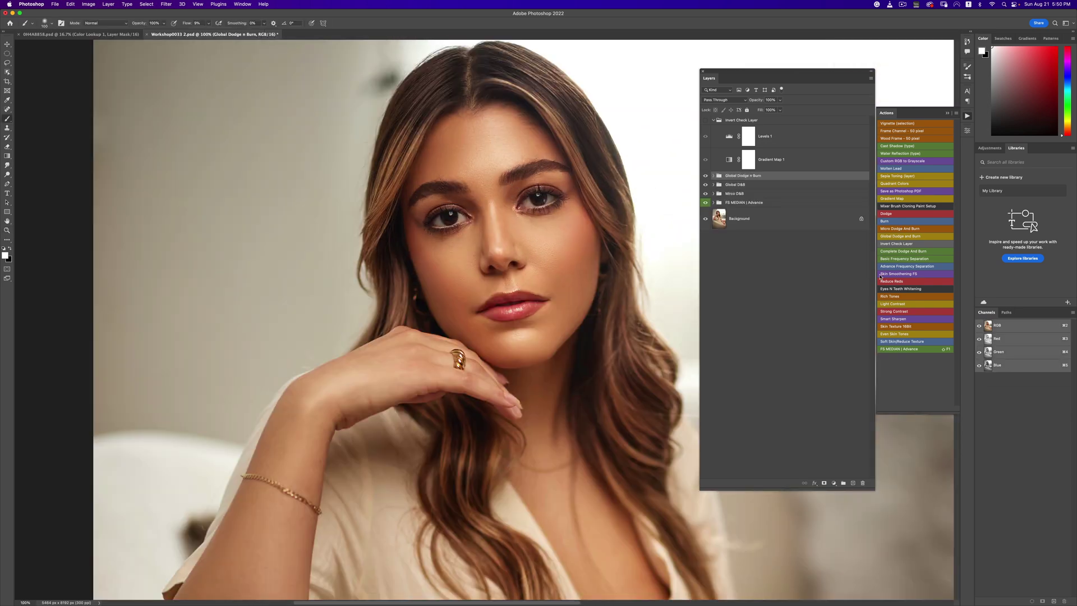
click(895, 288)
click(713, 176)
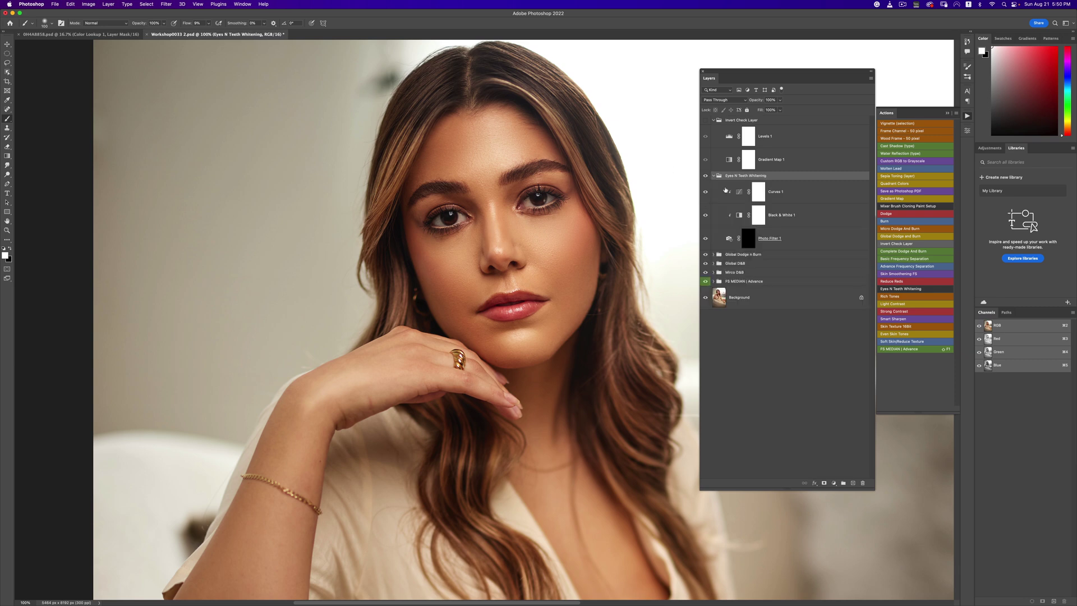
click(751, 240)
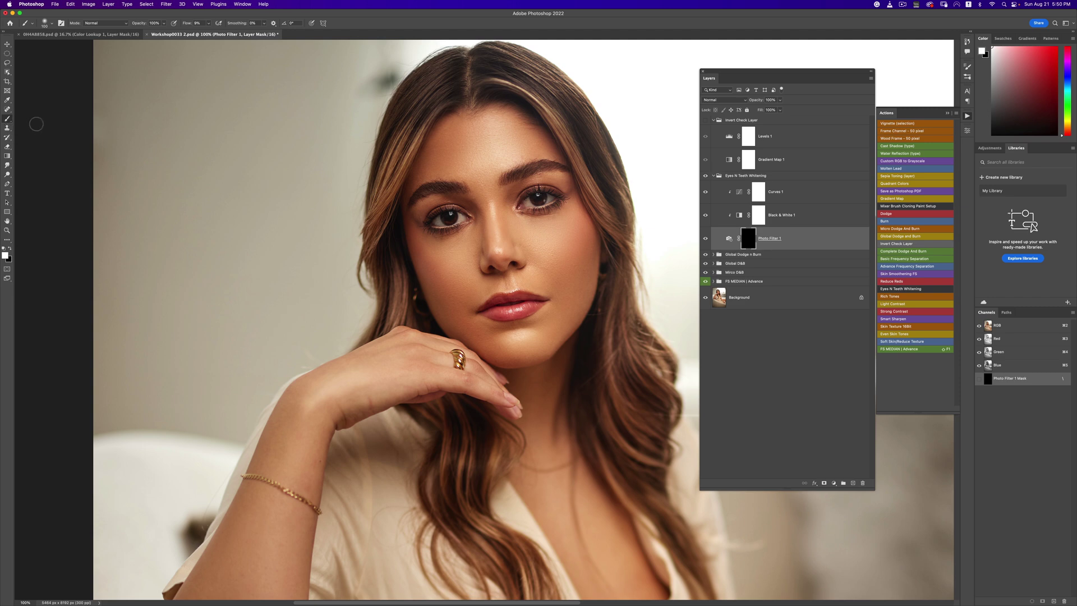
Step: Paint the whites of both eyes on the Photo Filter 1 mask using a small brush at 100% flow
click(209, 23)
drag(221, 32, 361, 31)
key(z)
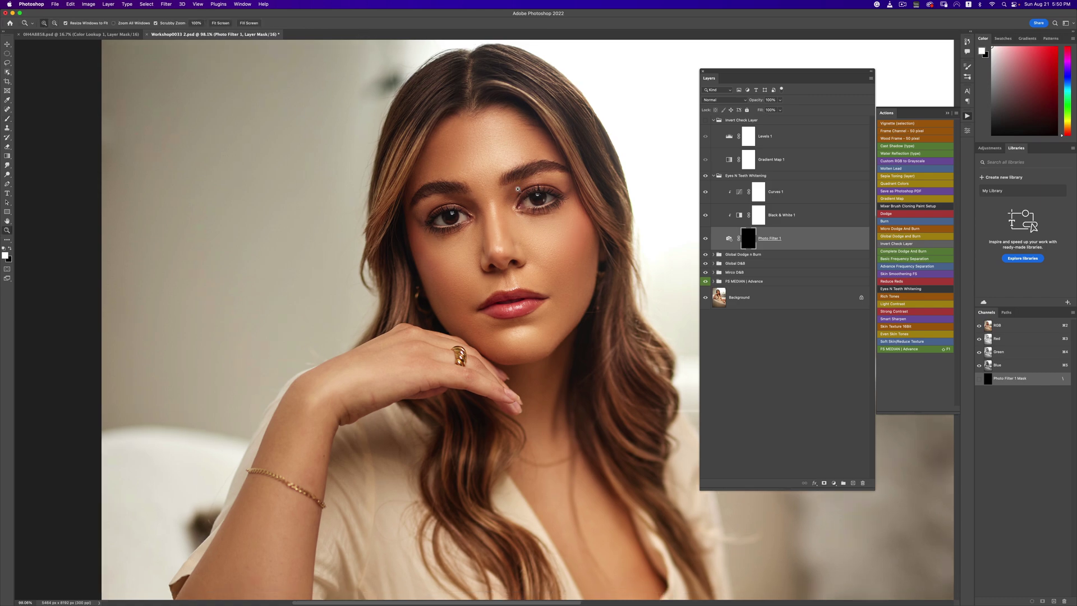
click(519, 201)
click(519, 202)
key(b)
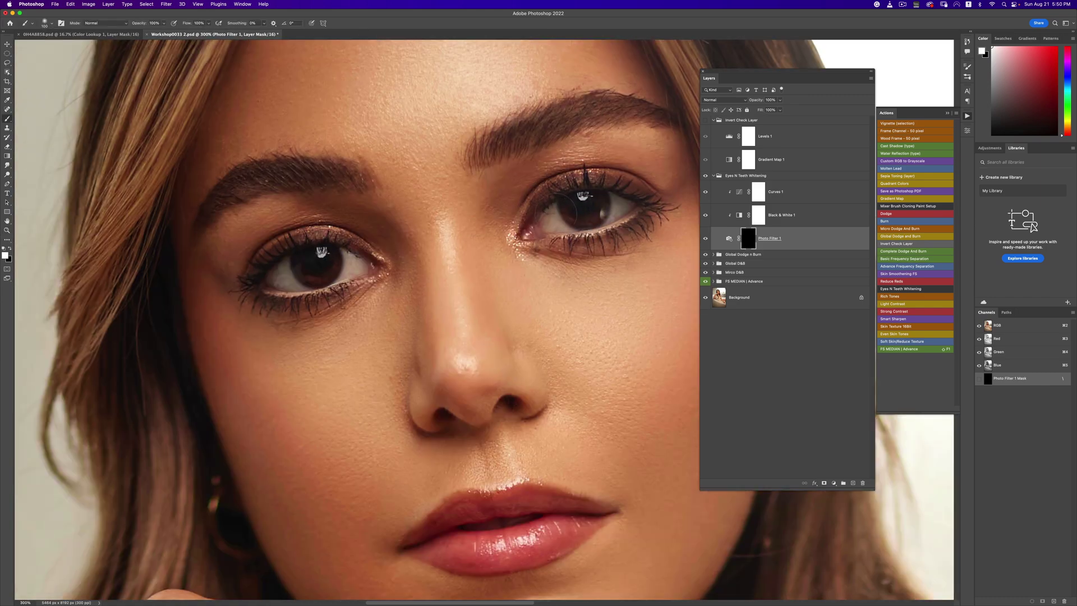
mouse_move(552, 214)
mouse_down()
mouse_move(553, 230)
mouse_move(564, 227)
mouse_up()
key(bracketleft)
key(bracketleft)
key(bracketleft)
key(bracketleft)
drag(618, 199, 617, 219)
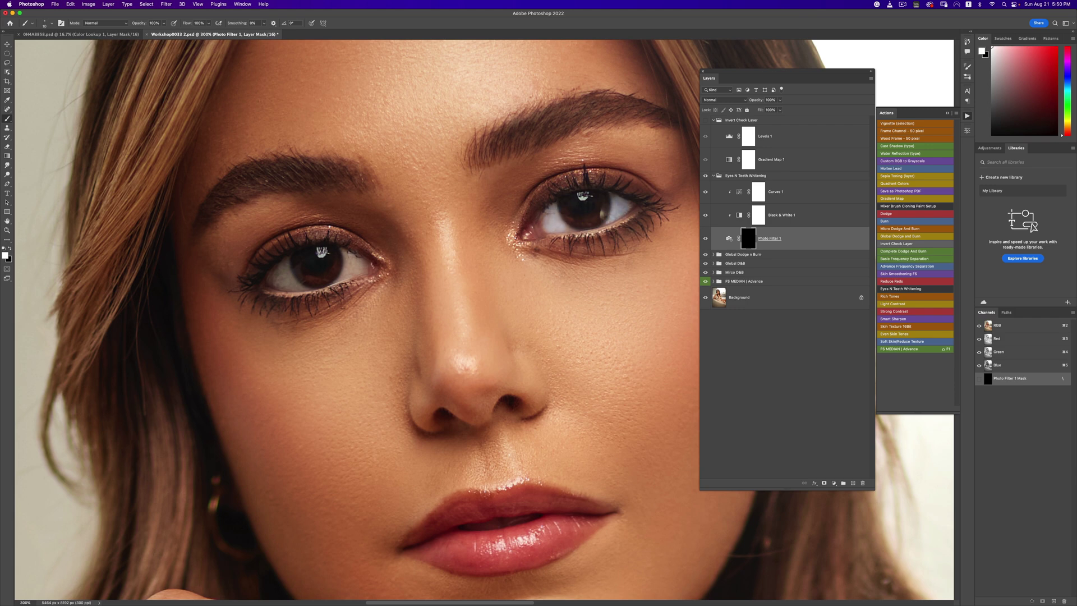
mouse_move(342, 253)
mouse_down()
mouse_move(345, 275)
mouse_move(357, 263)
mouse_up()
key(bracketright)
mouse_move(285, 269)
mouse_down()
mouse_move(276, 279)
mouse_move(282, 270)
mouse_up()
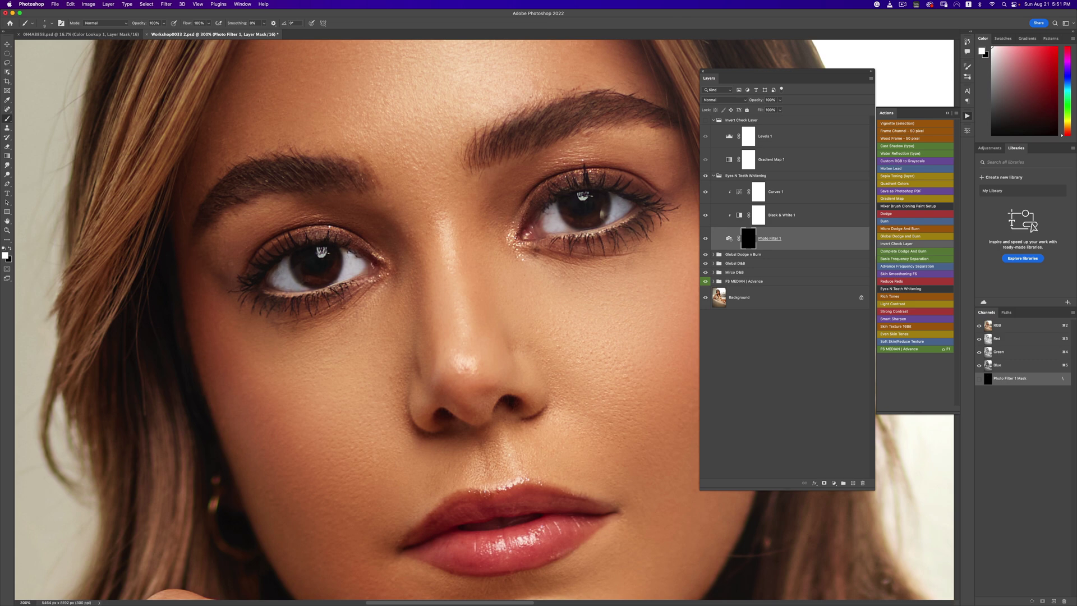
Step: Lower the Eyes N Teeth Whitening group's opacity to about 45% to soften the eye brightening
key(z)
alt+click(434, 264)
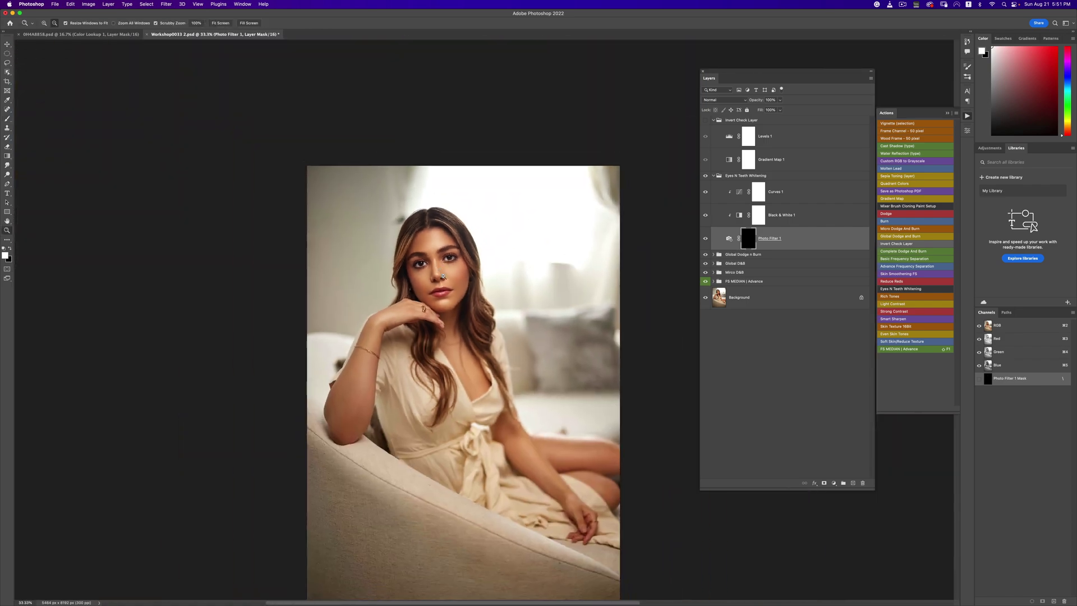
click(457, 274)
key(b)
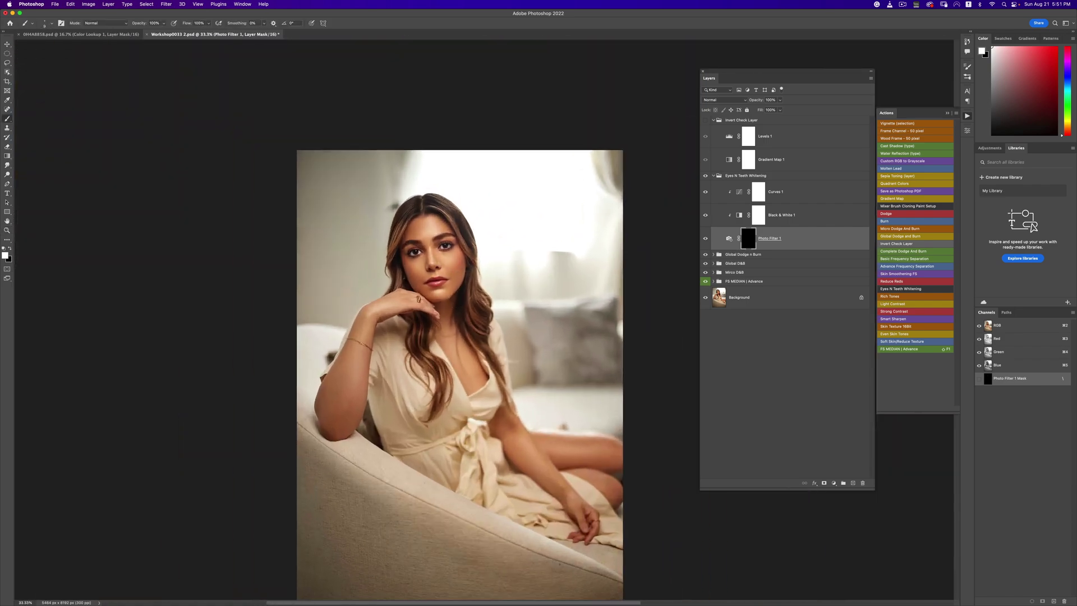
click(719, 177)
drag(780, 103, 756, 121)
click(705, 179)
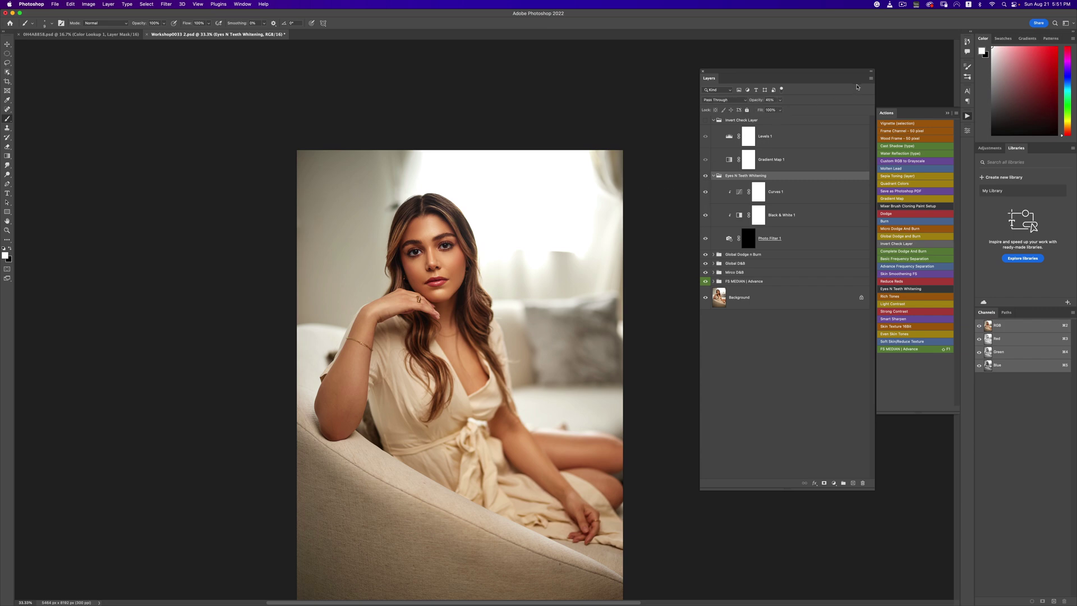
Step: Compare the retouched portrait with the original Background at several zoom levels, moving the layer list clear of the image
drag(822, 74, 802, 74)
key(z)
alt+click(451, 298)
alt+click(450, 299)
alt+click(450, 298)
click(464, 308)
click(463, 308)
click(463, 308)
key(b)
alt+click(684, 298)
alt+click(684, 298)
alt+click(684, 298)
alt+click(684, 298)
key(z)
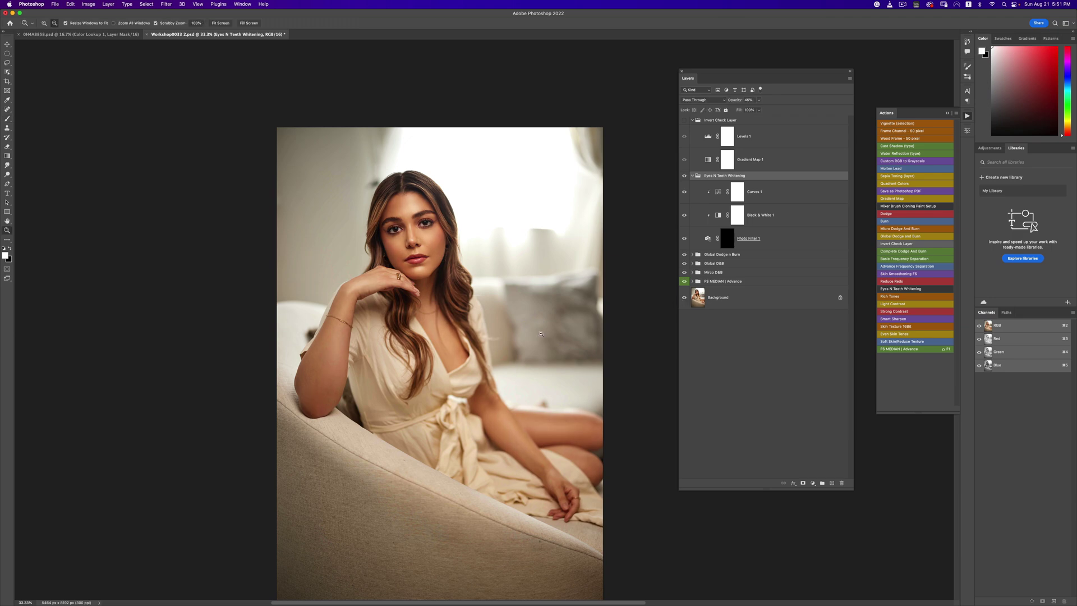
alt+click(542, 334)
click(532, 337)
key(b)
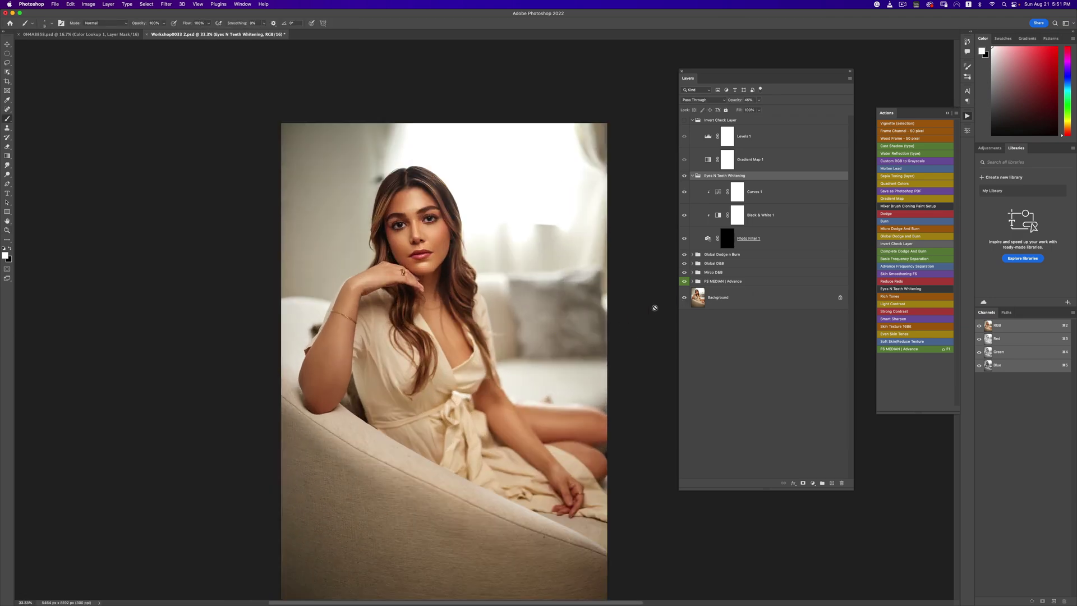
Step: Collapse the Eyes N Teeth Whitening group and add a Levels adjustment above it, raising the black input slightly and setting the white input to 251
click(692, 176)
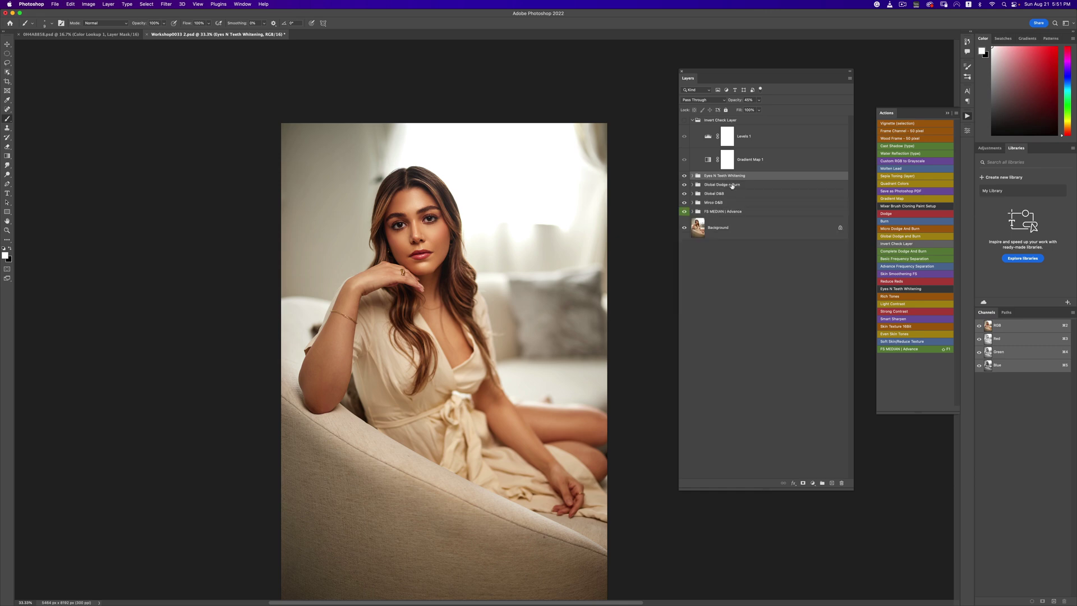
click(813, 483)
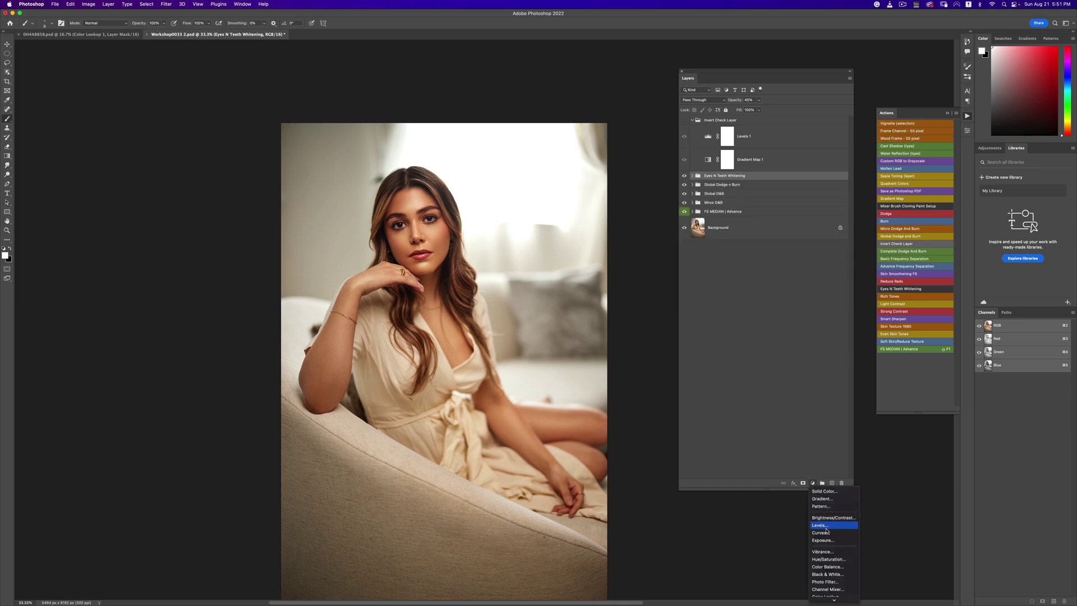
click(827, 527)
drag(950, 205, 949, 206)
drag(873, 206, 874, 208)
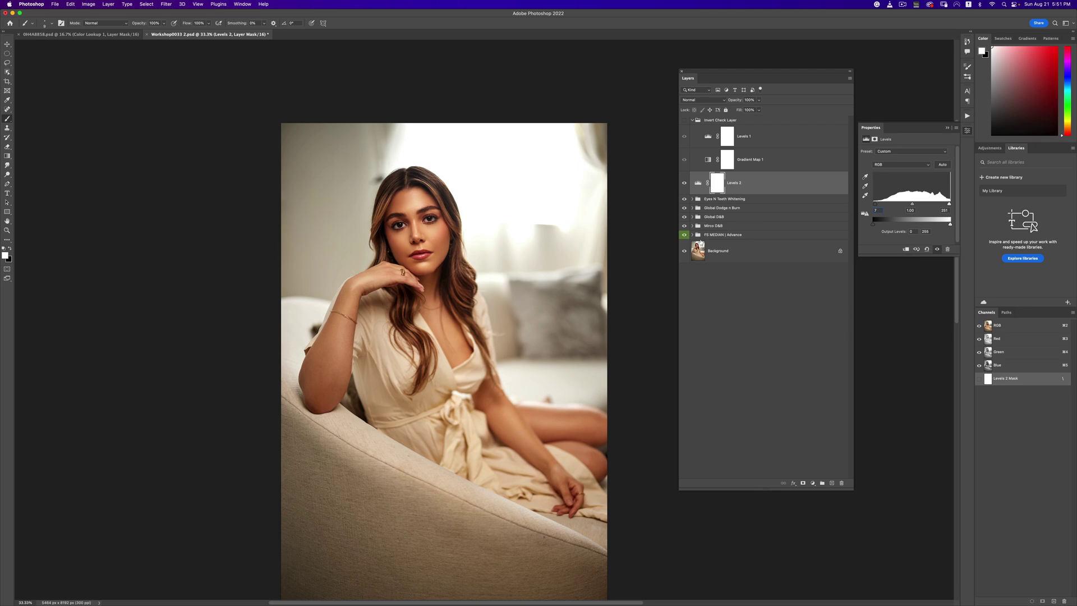
Step: Compare the Levels-adjusted retouch with the original Background, both at full view and closer on the subject
alt+click(685, 251)
alt+click(685, 251)
alt+click(686, 253)
alt+click(687, 252)
scroll(559, 268, down, 5)
key(z)
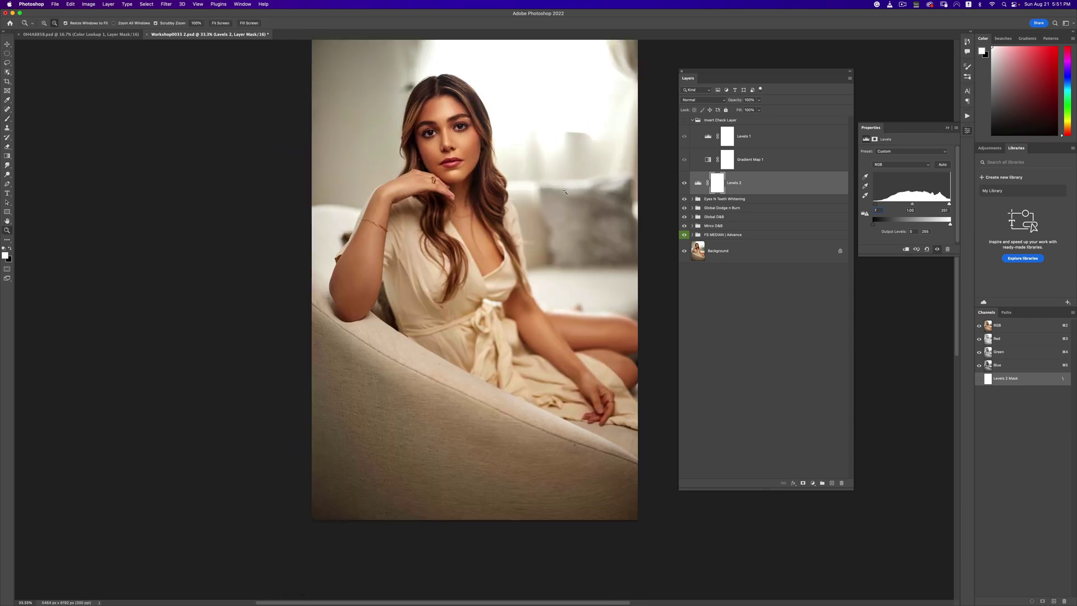
click(537, 179)
key(b)
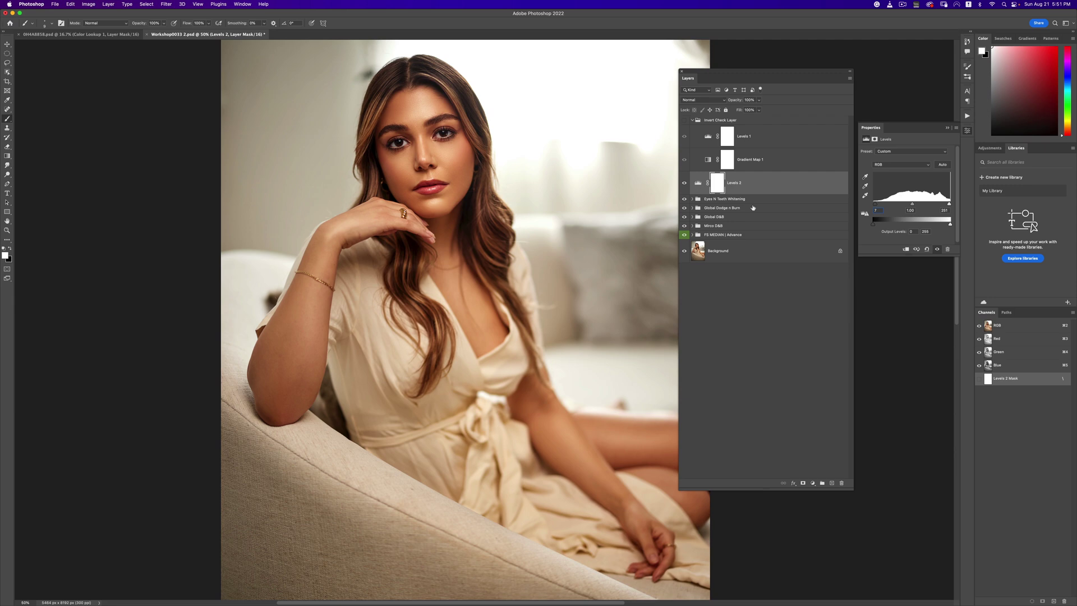
alt+click(684, 252)
alt+click(684, 252)
alt+click(684, 253)
alt+click(684, 251)
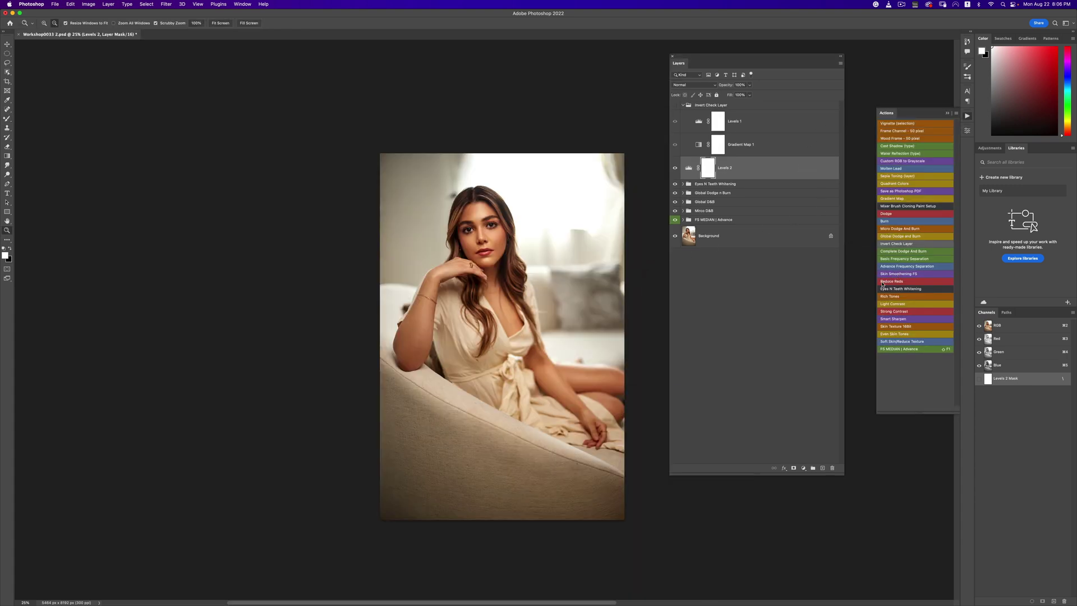
Step: Add a Color Lookup adjustment above Levels 2 with the Natural Skintone LUTs 3.CUBE file and reduce its opacity to about 84%
click(804, 468)
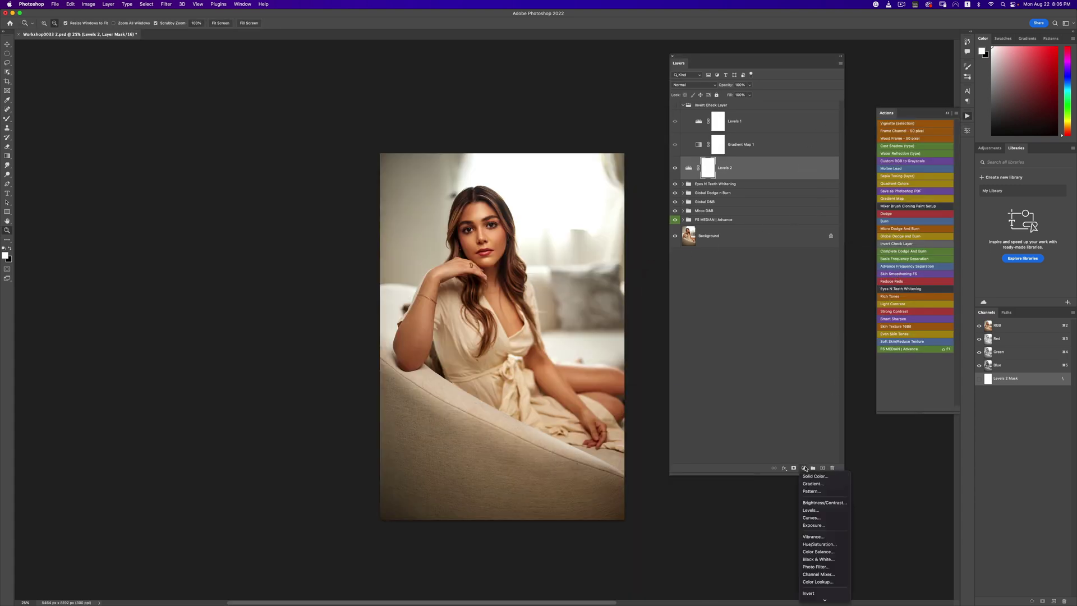
click(808, 581)
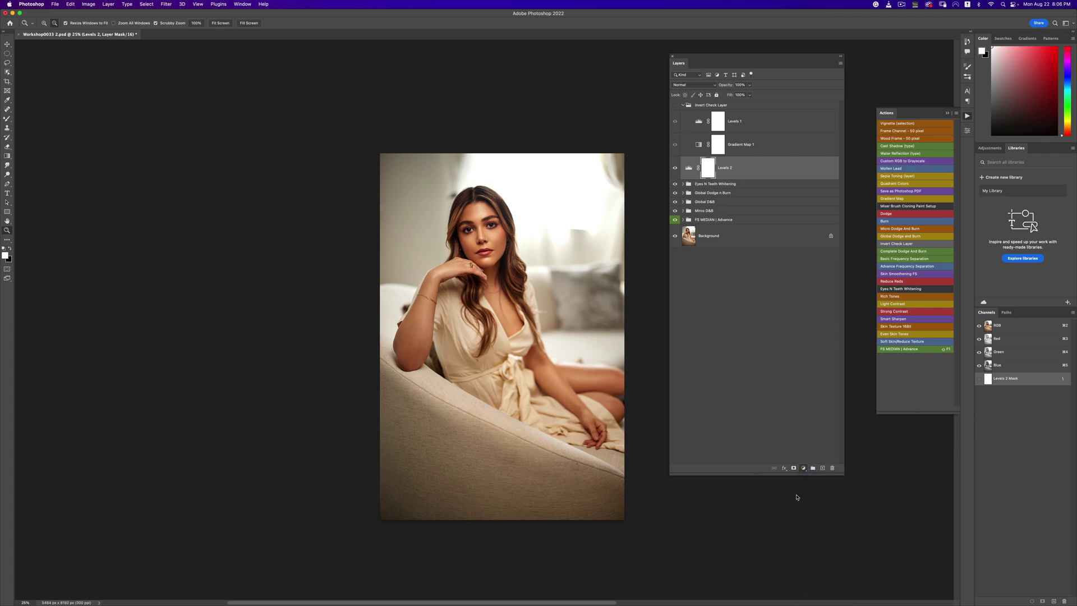
click(895, 152)
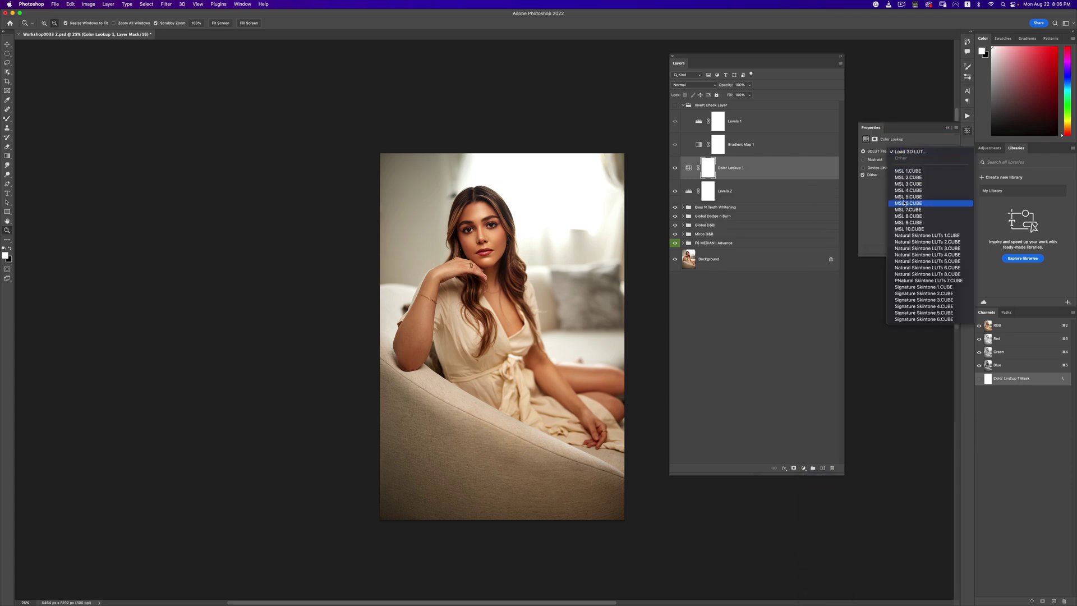
click(911, 251)
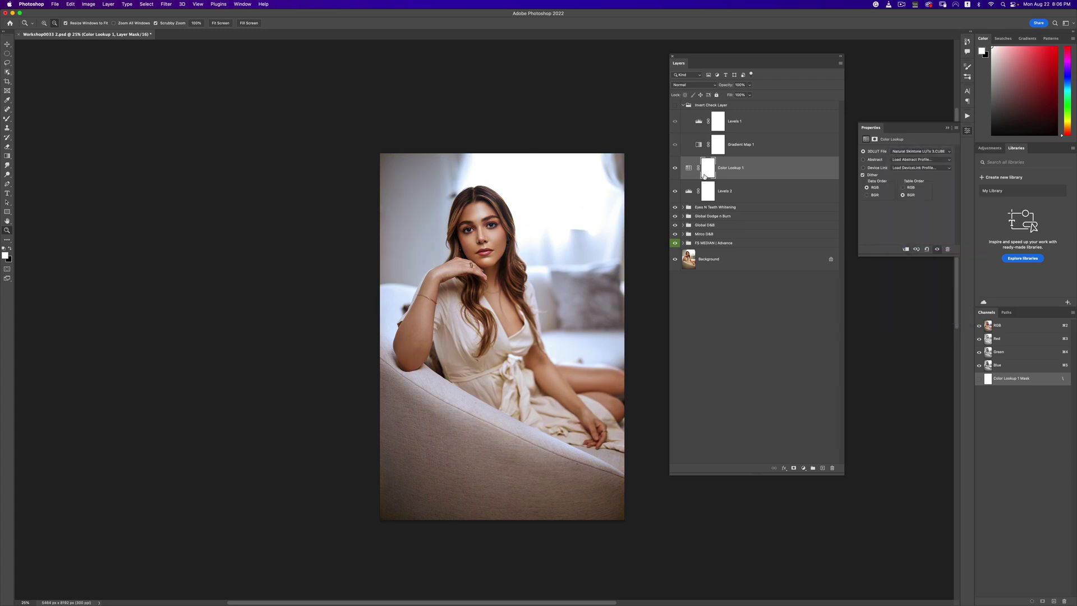
drag(750, 84, 746, 98)
Step: Toggle the Color Lookup layer and examine the color grade on the portrait at different zoom levels
click(681, 168)
click(675, 168)
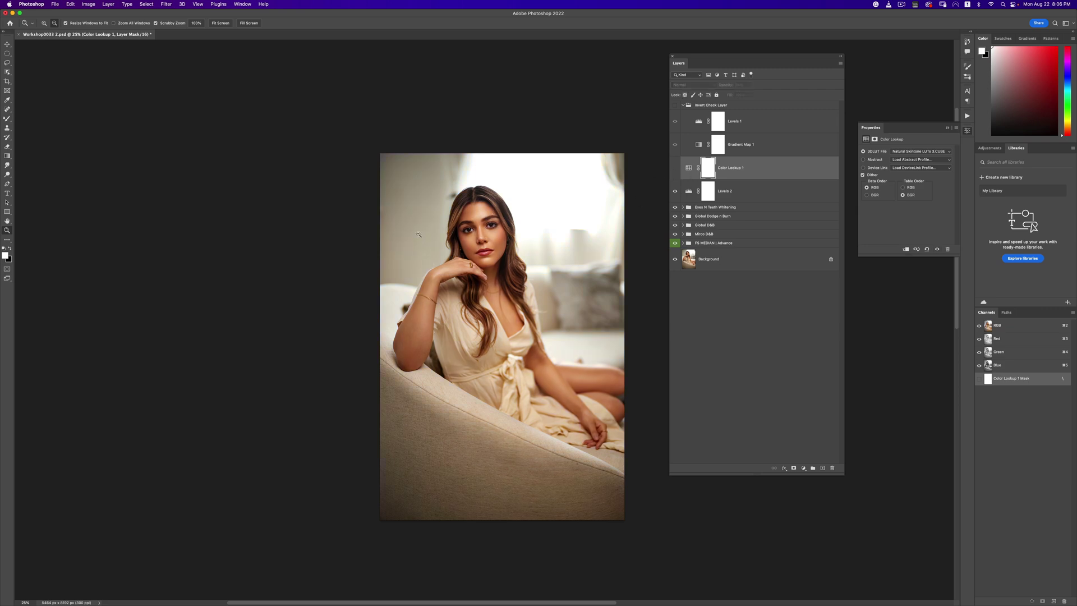
click(674, 168)
click(497, 268)
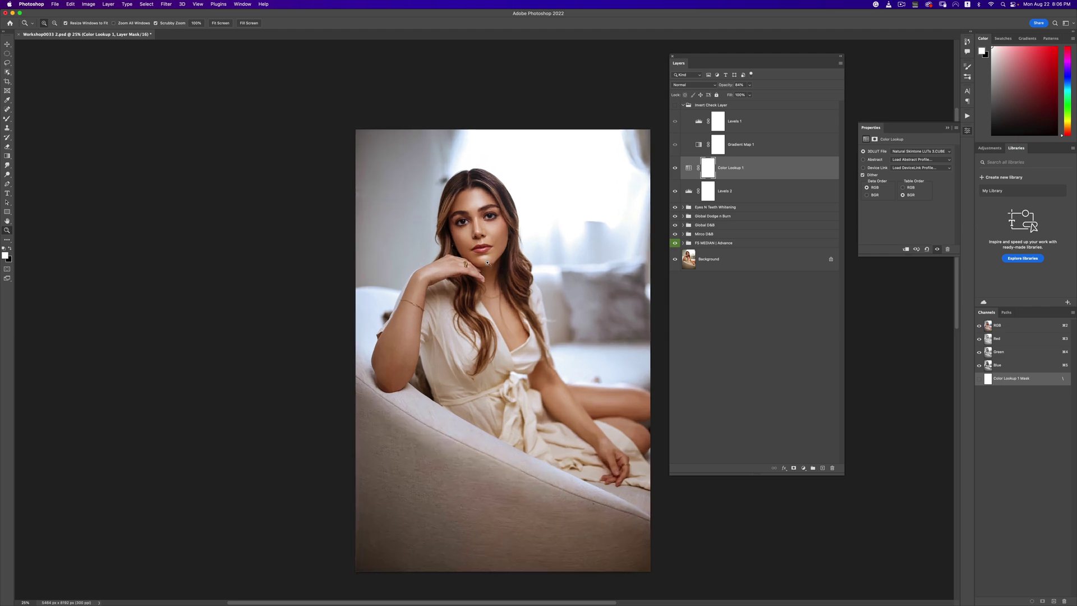
click(503, 273)
alt+click(481, 244)
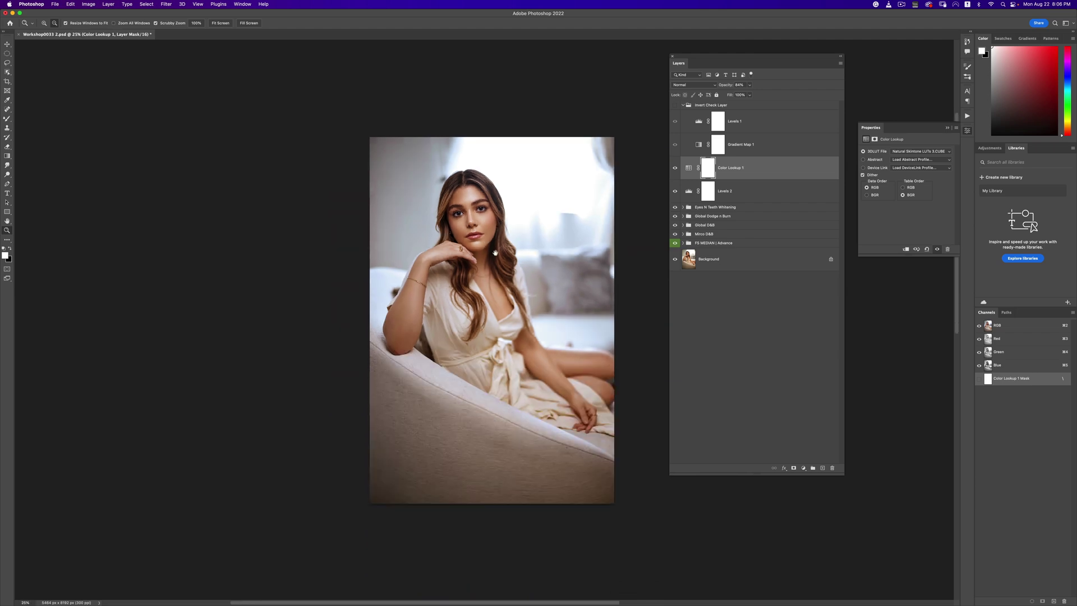
click(495, 224)
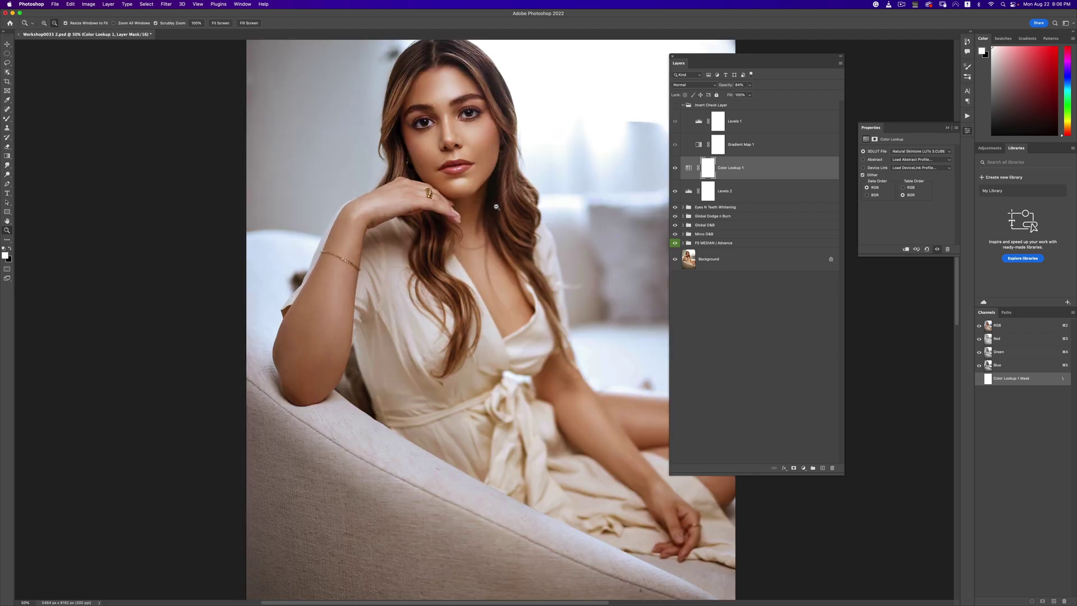
alt+click(502, 213)
alt+click(502, 213)
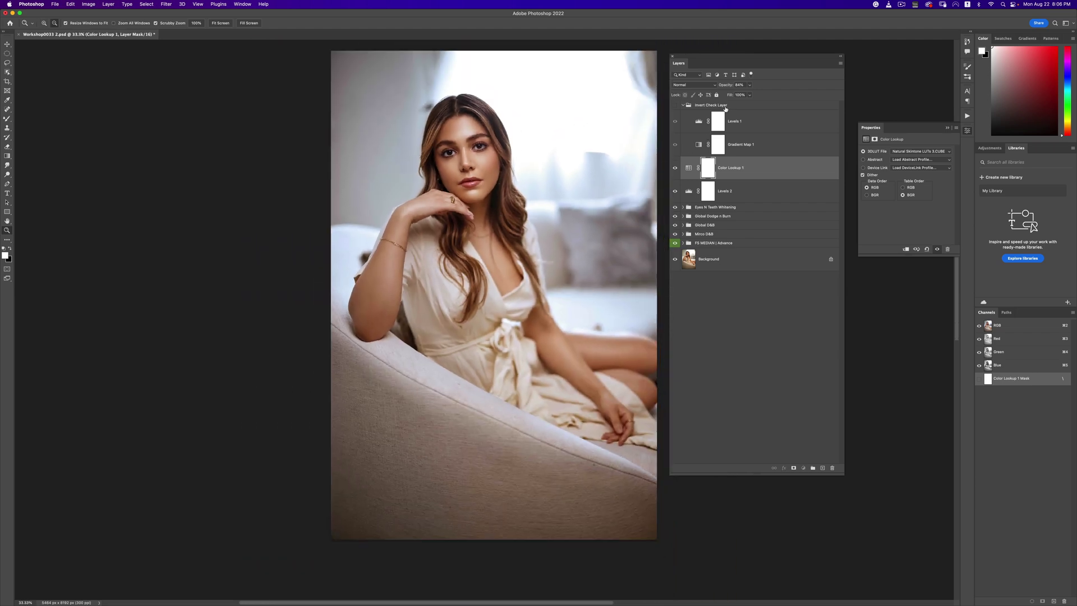
Step: Delete the Invert Check Layer group and stamp all visible layers into a new layer on top
click(723, 107)
key(BackSpace)
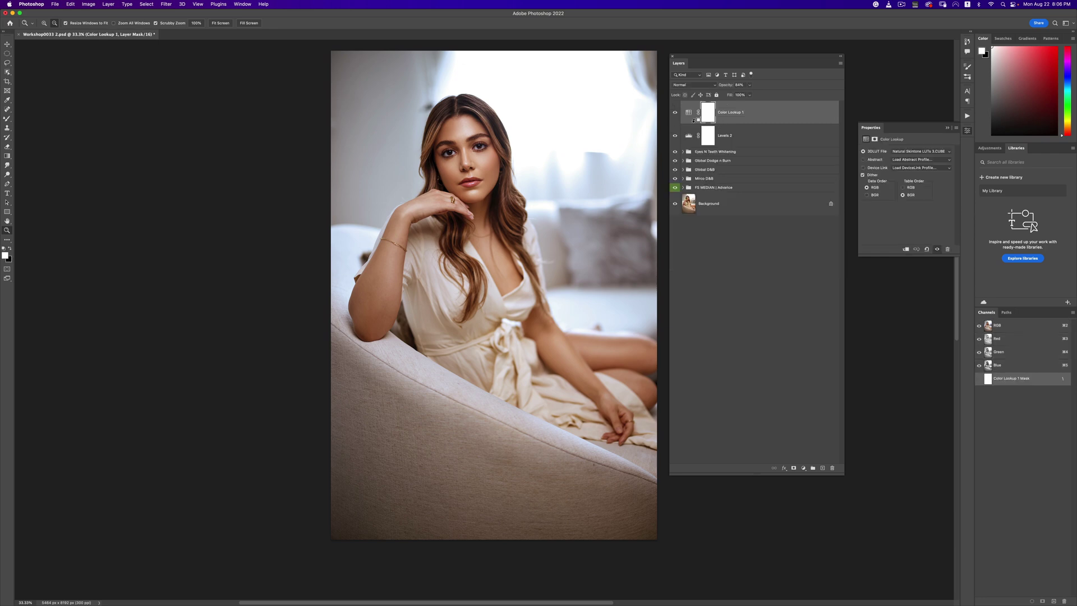
key(super+alt+shift+e)
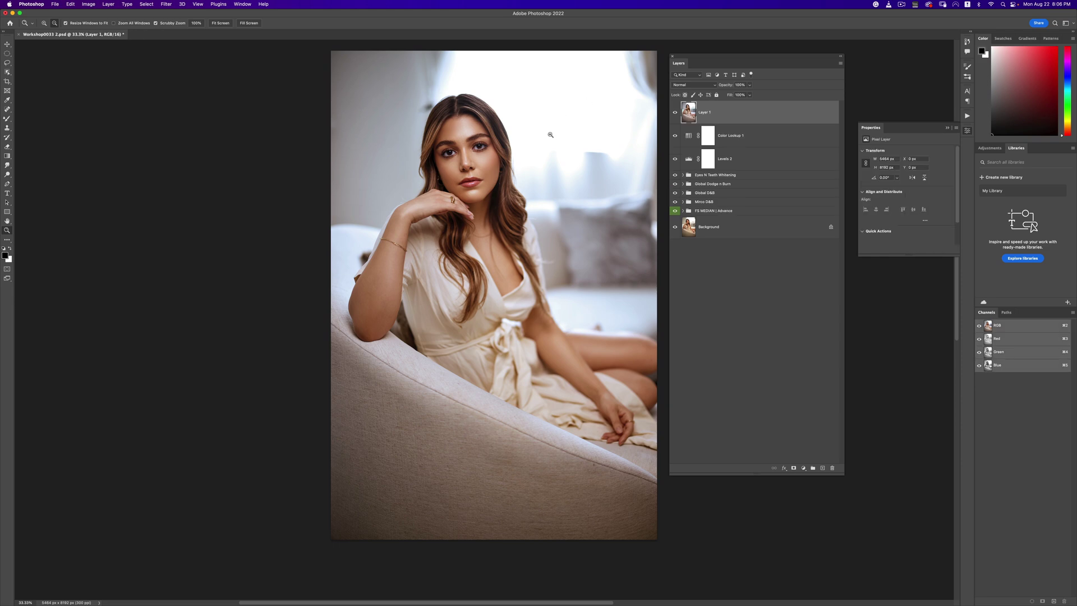
Step: Open Liquify on the merged layer and reshape the hair around the crown and side with the Forward Warp brush at size 1000
click(165, 4)
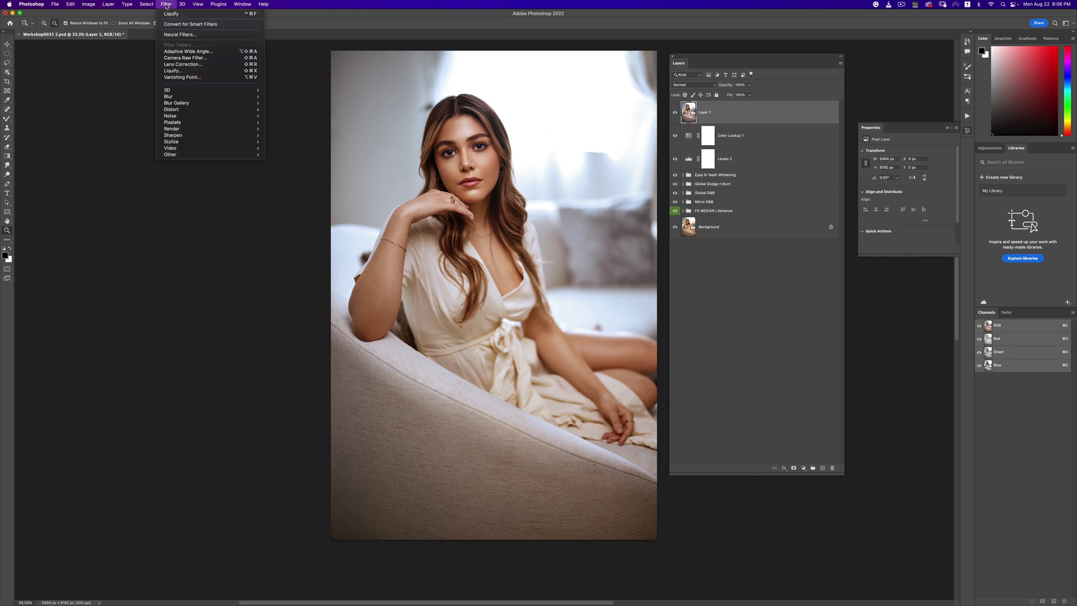
click(229, 71)
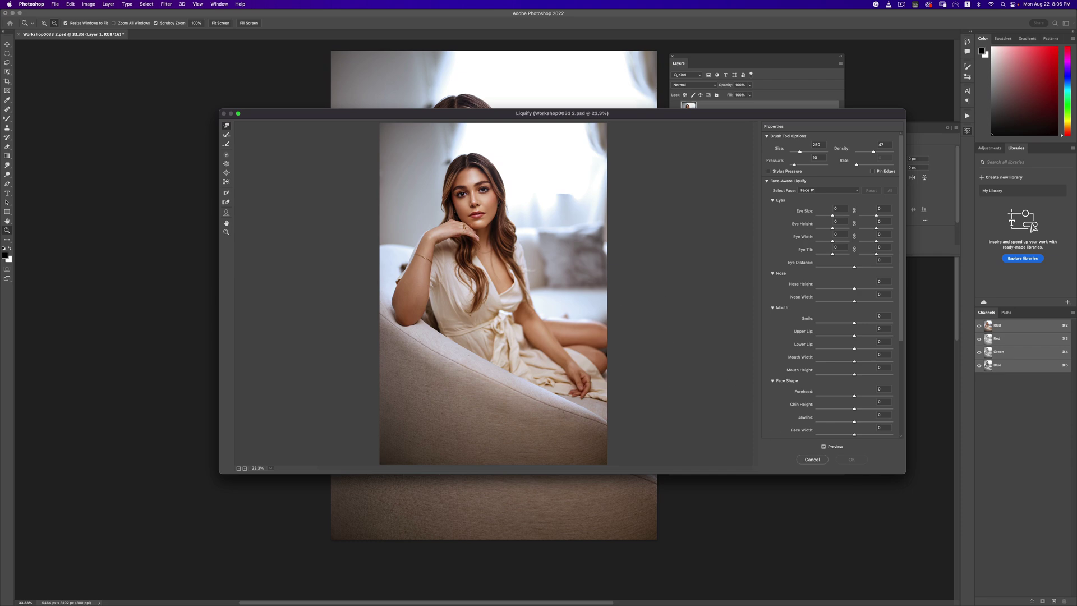
key(bracketright)
key(bracketright)
key(bracketright)
key(bracketright)
key(bracketright)
key(bracketright)
drag(446, 152, 457, 163)
key(bracketright)
mouse_move(511, 227)
mouse_down()
mouse_move(516, 193)
mouse_move(519, 202)
mouse_up()
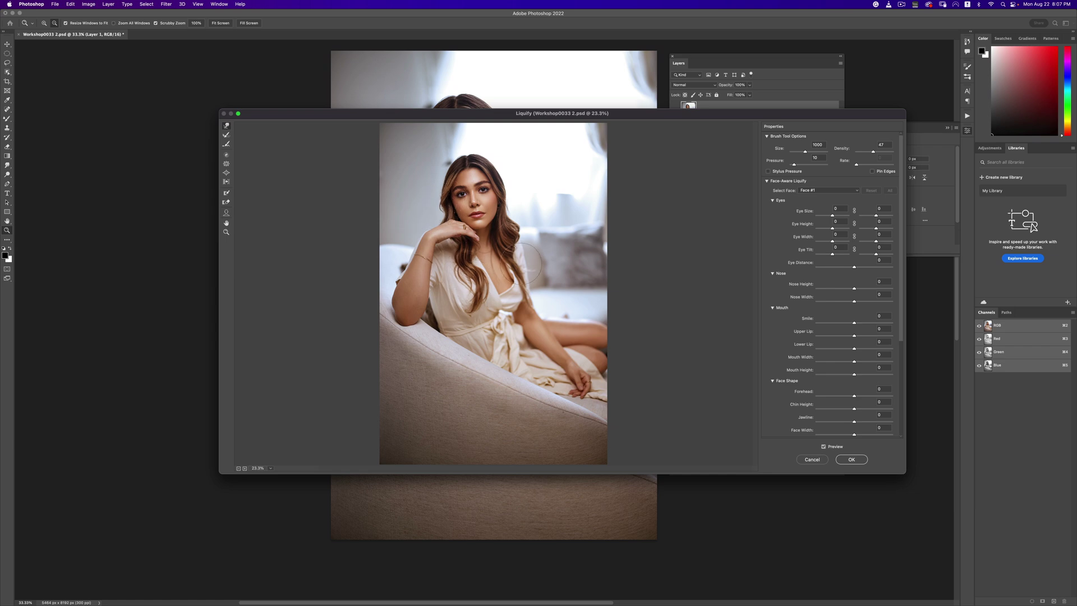
Step: Toggle the Liquify preview off and on to compare the reshaped hair with the shape before warping
click(824, 448)
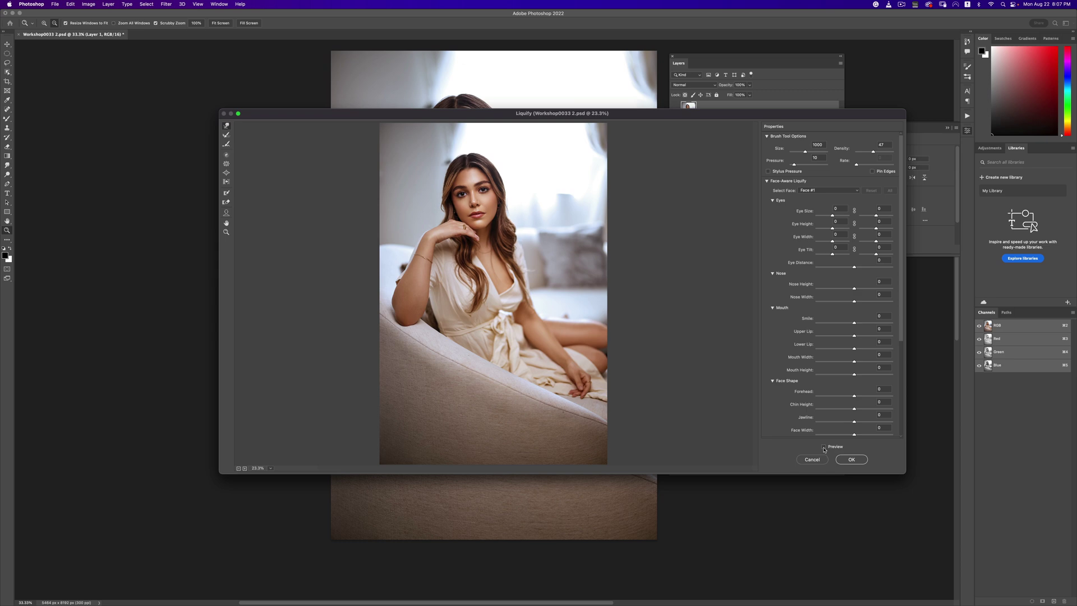
click(824, 448)
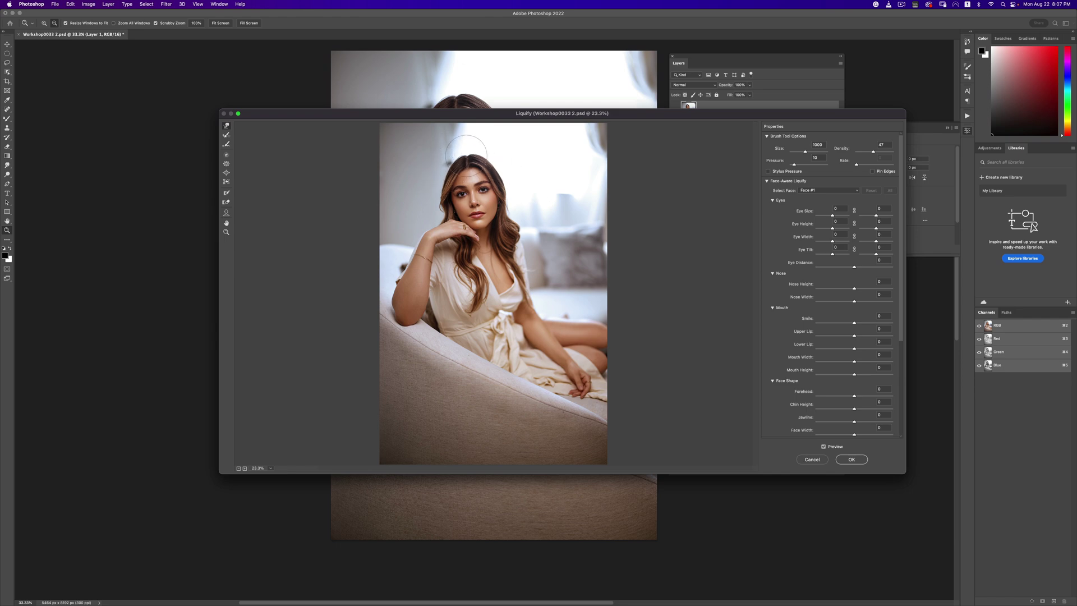
click(824, 446)
click(824, 446)
click(825, 447)
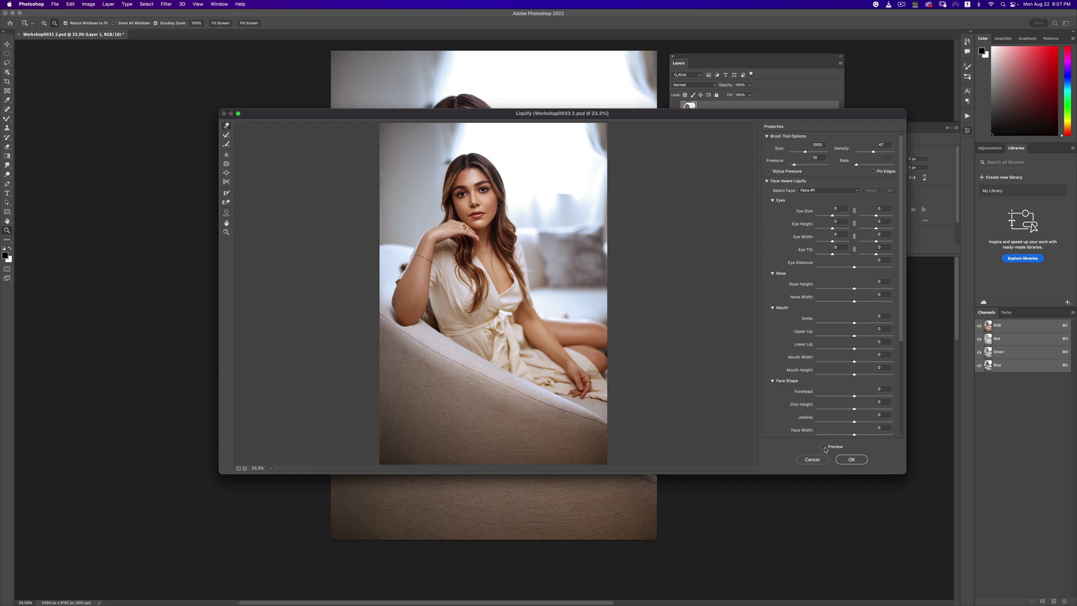
click(824, 447)
click(823, 447)
click(824, 447)
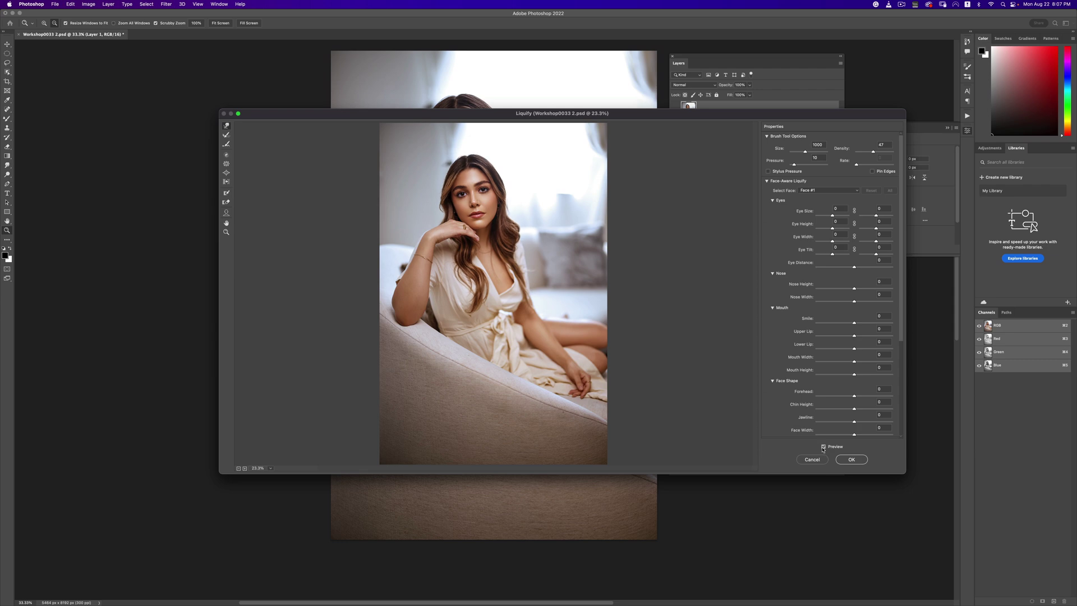
Step: Slim the face in Liquify with Face Width -22 and Jawline about -25, compare it with the original, and apply the filter
drag(855, 436, 846, 425)
click(824, 447)
click(824, 447)
click(824, 448)
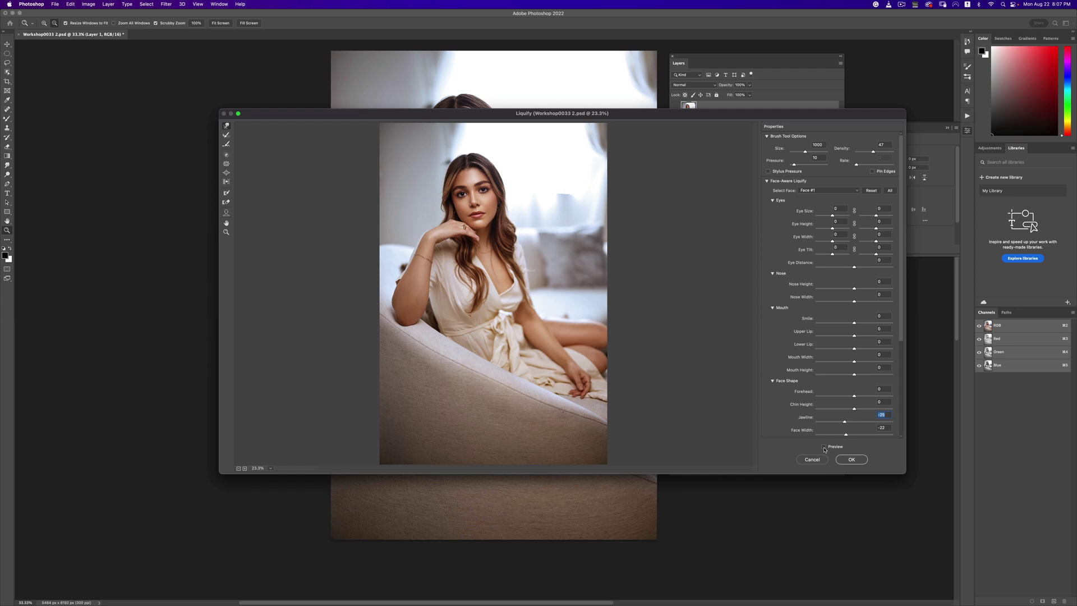
click(824, 447)
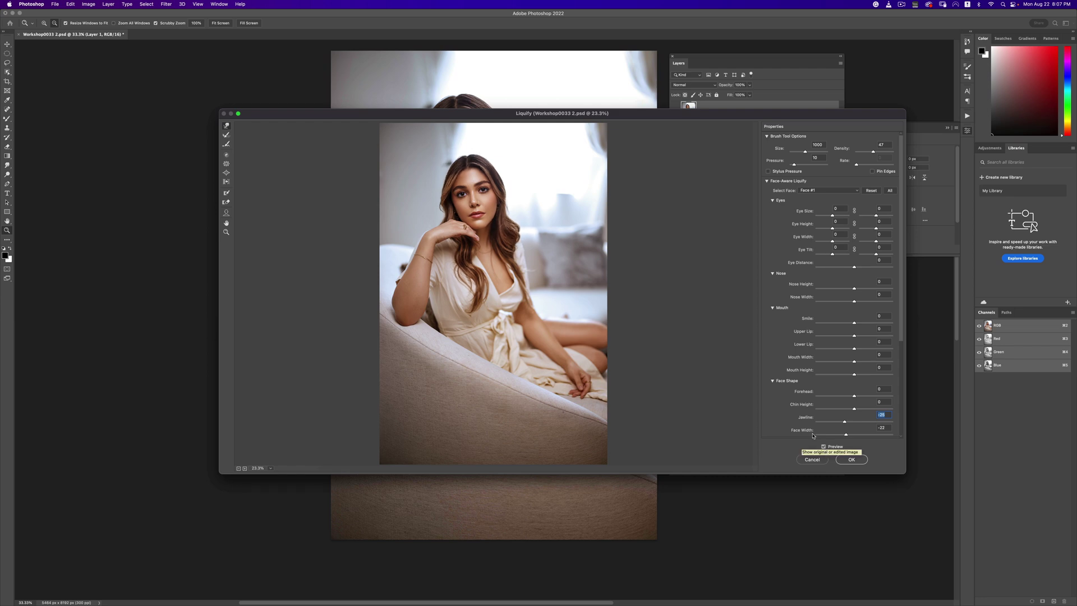
click(851, 460)
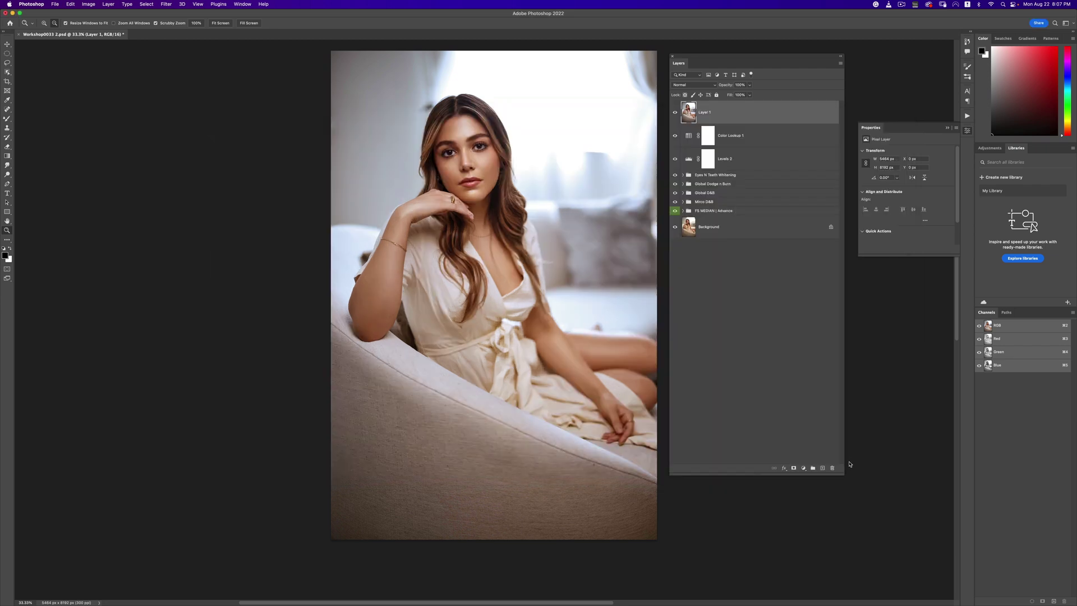
Step: Zoom the portrait and toggle to the Background layer alone to compare the retouch with the original photo
alt+click(548, 278)
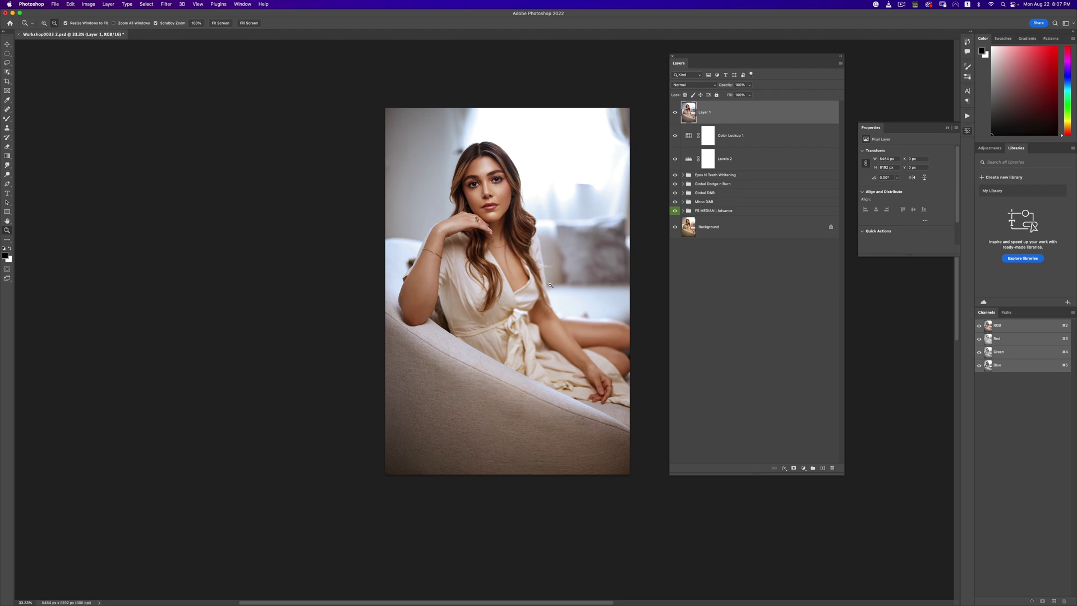
alt+click(550, 285)
drag(550, 285, 599, 255)
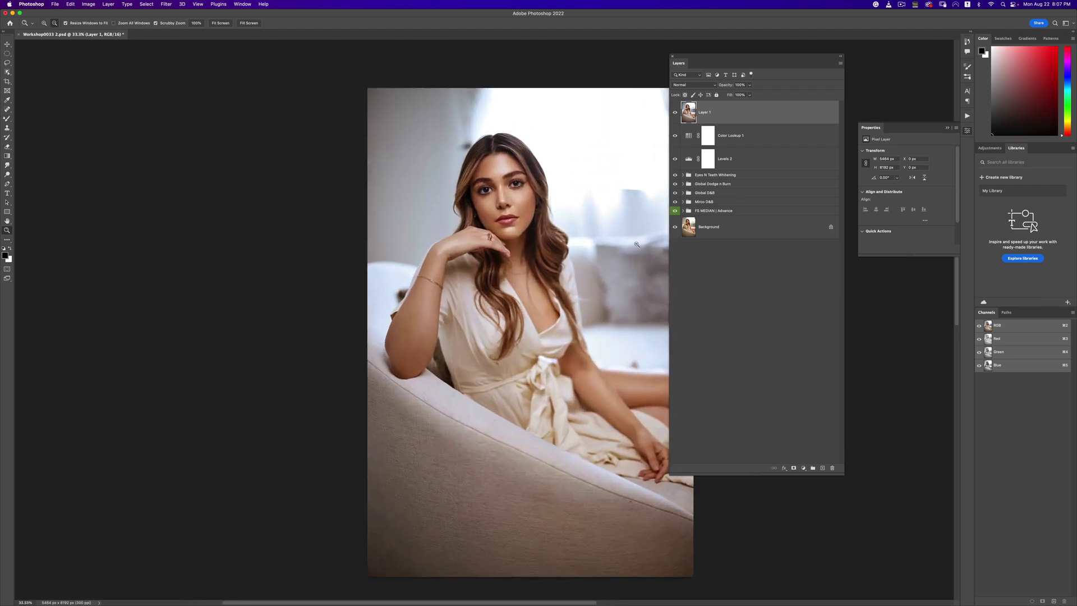
alt+click(675, 227)
alt+click(675, 227)
alt+click(676, 228)
alt+click(677, 229)
Step: Refine the hair around the crown and side of Layer 1 in Liquify with a larger Forward Warp brush, preview the change and apply it
click(168, 5)
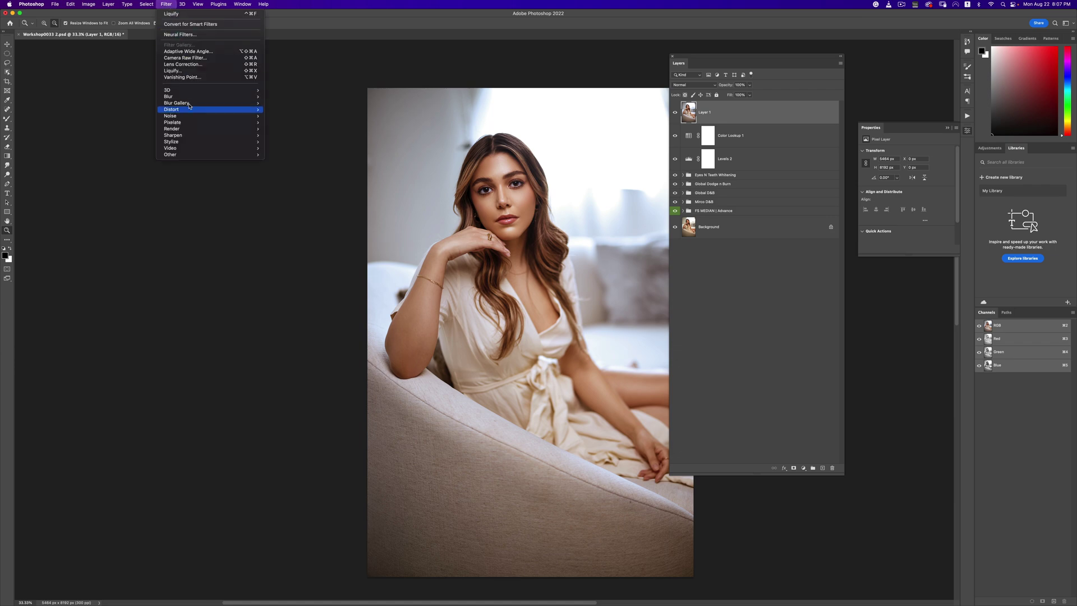
click(173, 71)
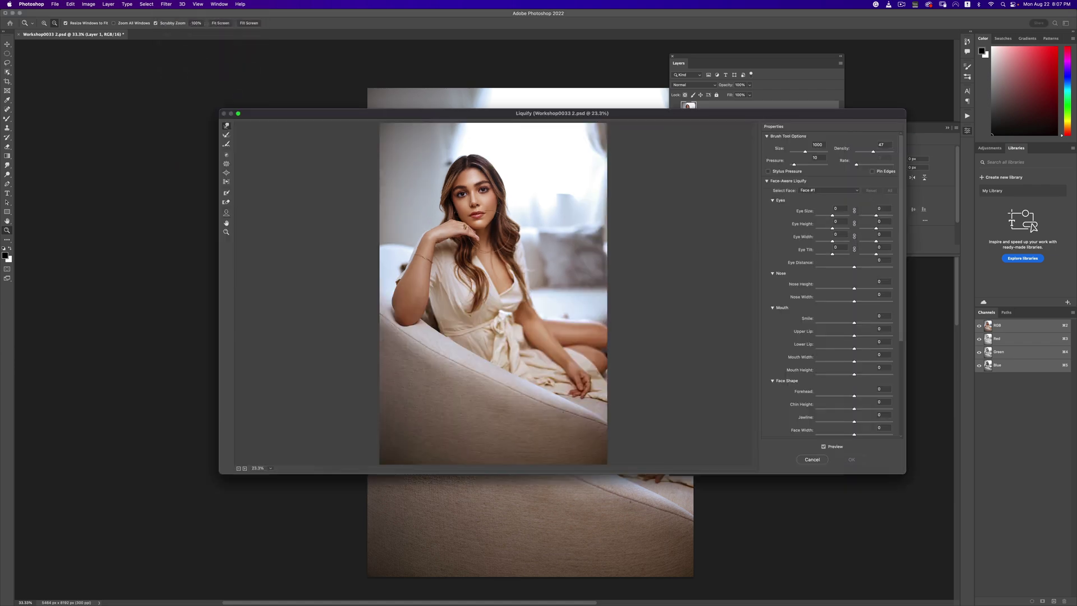
key(bracketright)
key(bracketright)
key(bracketright)
key(bracketright)
drag(468, 164, 507, 188)
click(824, 447)
click(824, 447)
click(824, 447)
click(823, 447)
click(844, 459)
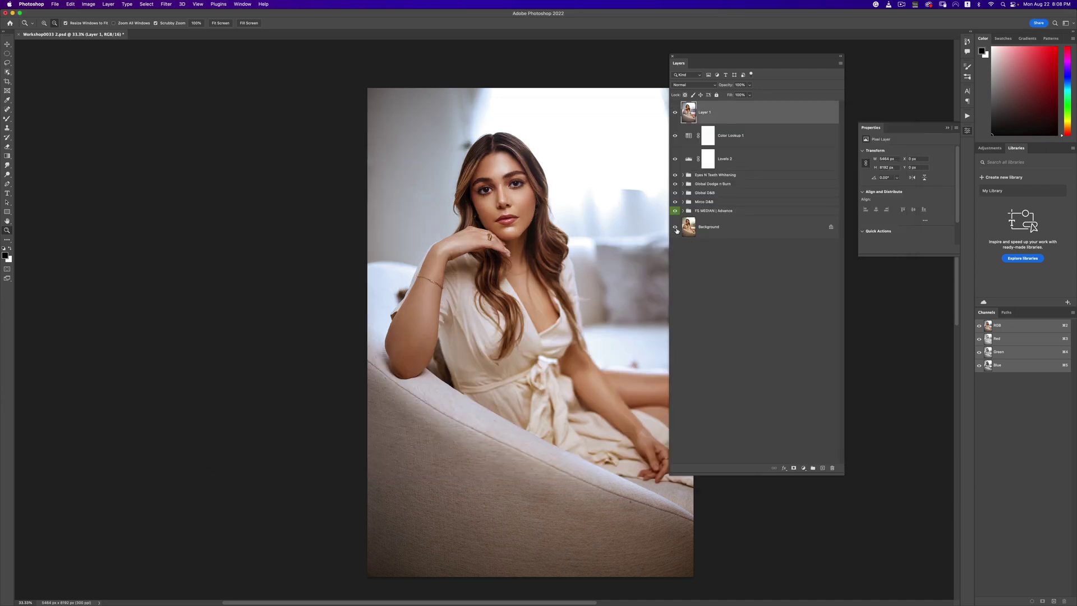
Step: Toggle the last history state to compare the portrait before and after the latest Liquify change
key(super+alt+z)
key(super+alt+z)
key(super+alt+z)
Step: Move the floating Layers panel clear of the portrait and save the document
drag(712, 72, 738, 65)
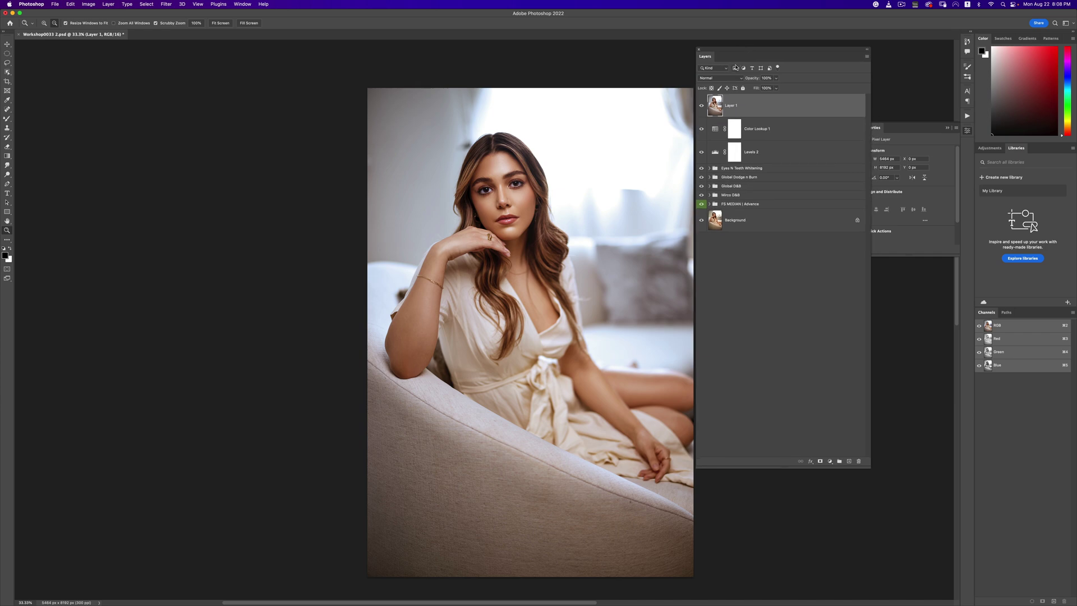
key(super+s)
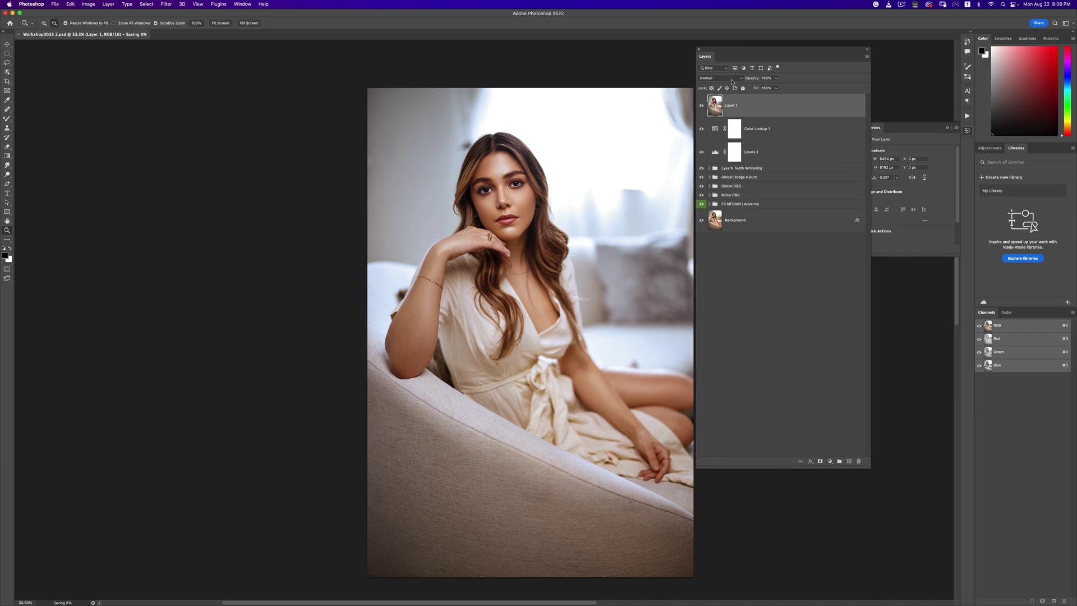